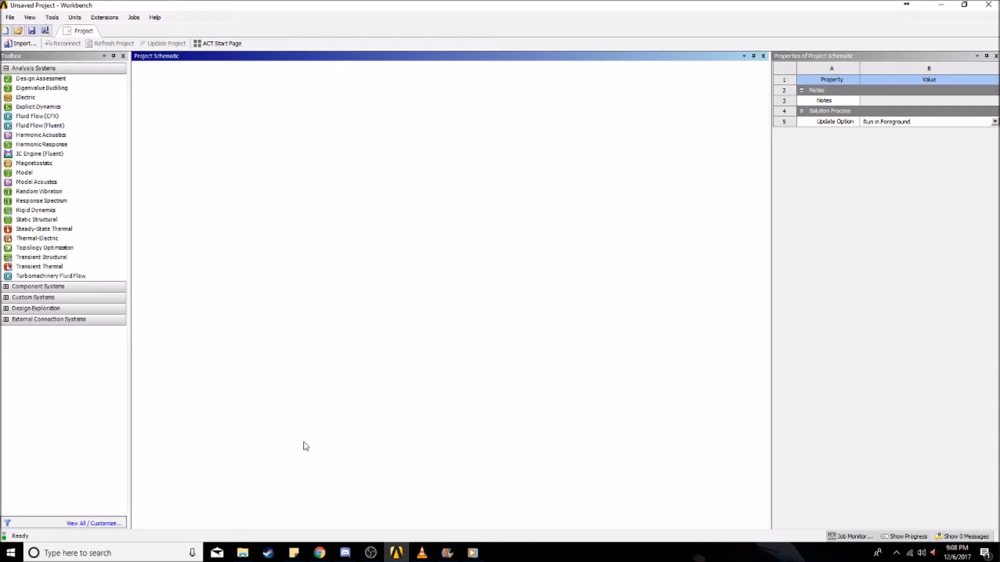
Scroll through newnaca0012_1999.txt from its first point to the final point 0 at 0.4, 0, 0.
{"action": "mouse_move", "coordinate": [474, 557]}
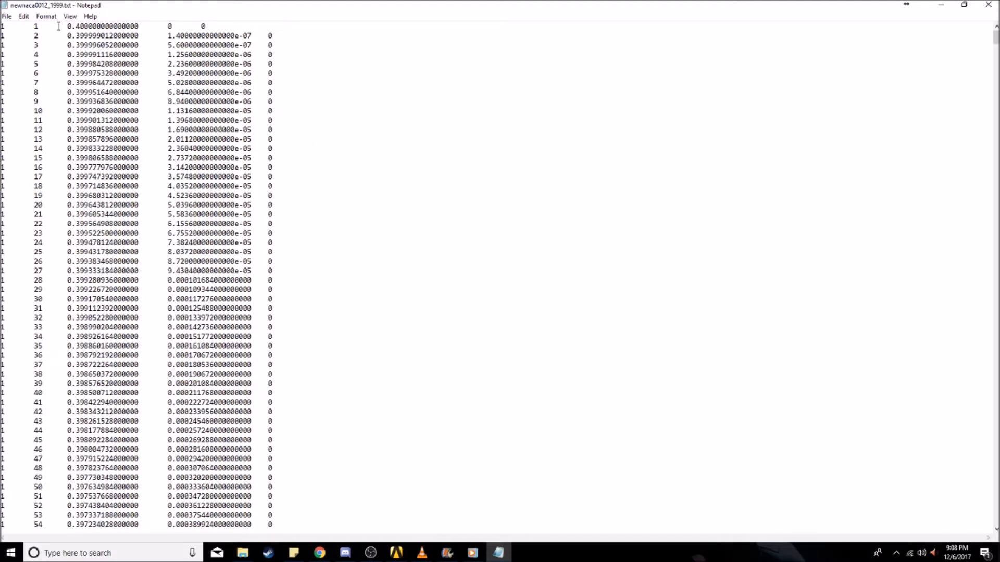
{"action": "left_click_drag", "start_coordinate": [996, 35], "coordinate": [980, 21]}
{"action": "left_click_drag", "start_coordinate": [996, 36], "coordinate": [996, 518]}
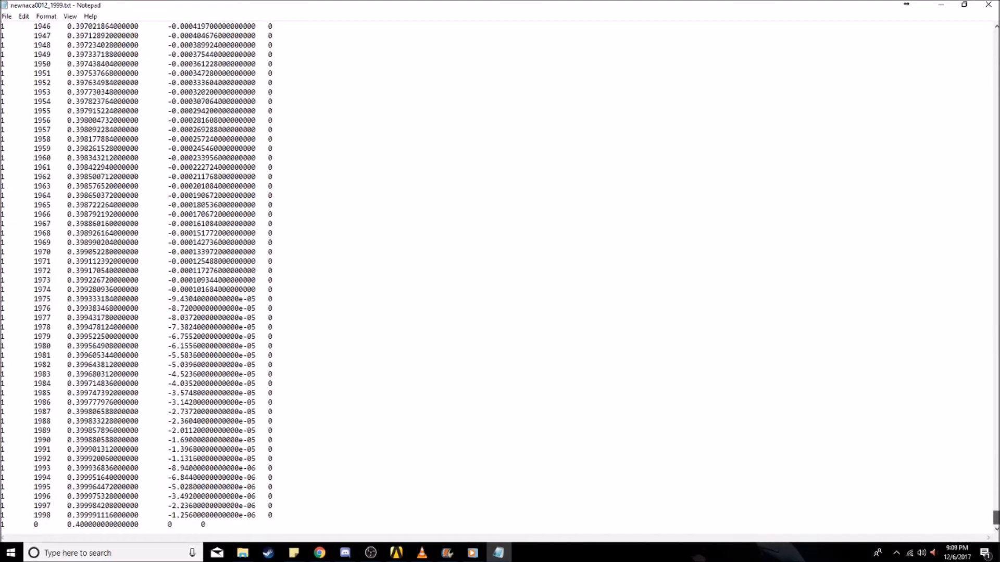
{"action": "left_click_drag", "start_coordinate": [996, 518], "coordinate": [991, 35]}
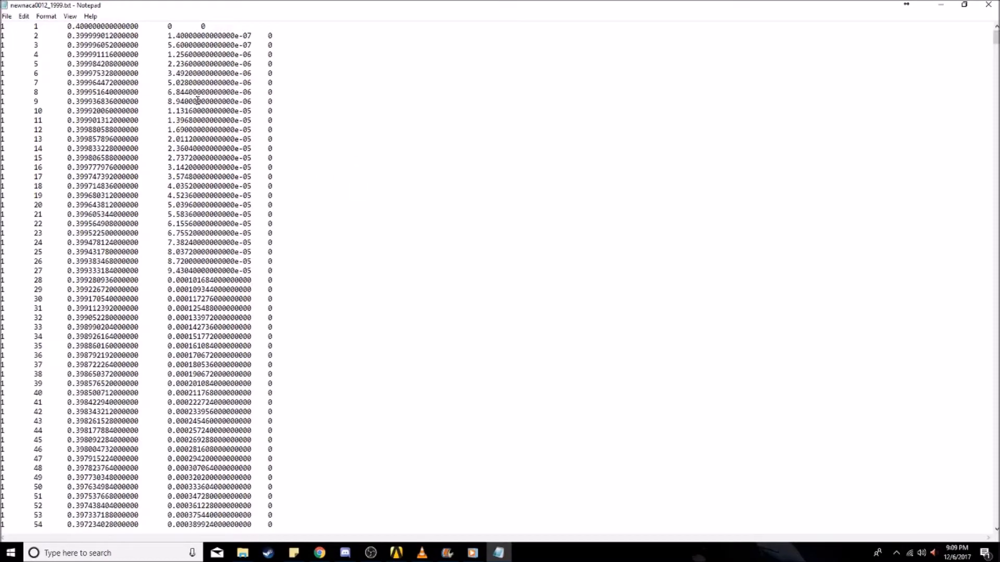
{"action": "scroll", "coordinate": [217, 221], "scroll_direction": "down", "scroll_amount": 4}
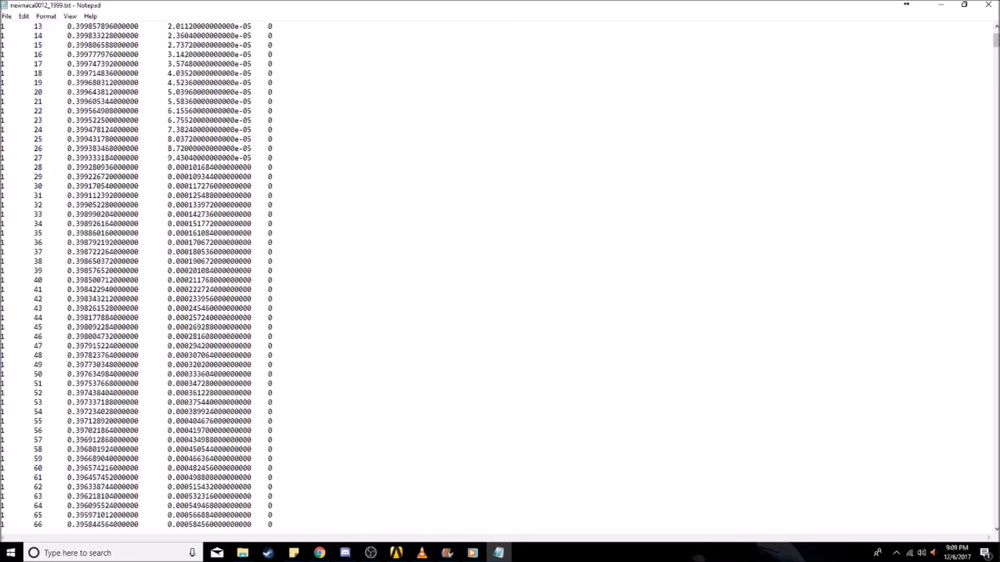
{"action": "scroll", "coordinate": [992, 40], "scroll_direction": "up", "scroll_amount": 4}
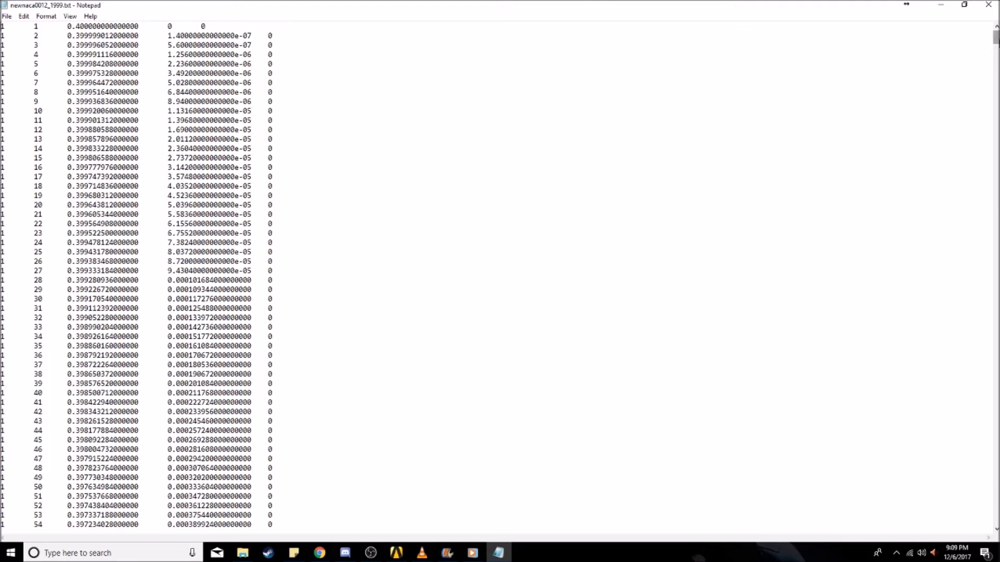
{"action": "left_click_drag", "start_coordinate": [996, 37], "coordinate": [995, 518]}
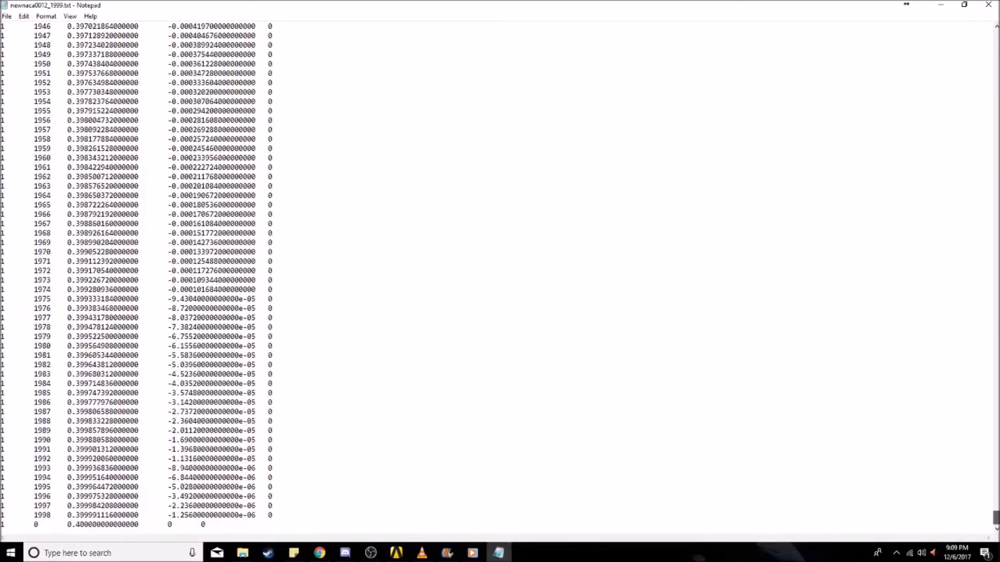
Select the last point's 0 index and the first point's x-coordinate to verify their values.
{"action": "left_click", "coordinate": [39, 523]}
{"action": "left_click_drag", "start_coordinate": [40, 523], "coordinate": [34, 524]}
{"action": "left_click_drag", "start_coordinate": [996, 520], "coordinate": [995, 24]}
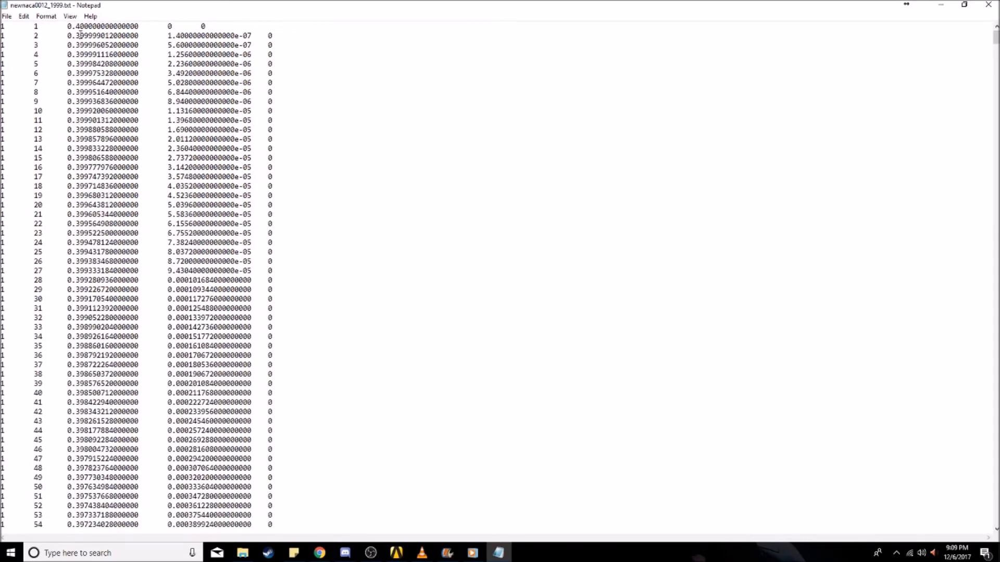
{"action": "left_click_drag", "start_coordinate": [67, 26], "coordinate": [141, 26]}
{"action": "double_click", "coordinate": [170, 26]}
{"action": "left_click", "coordinate": [76, 26]}
Recheck the leading 0 on the last line, then return to the top of the file.
{"action": "left_click_drag", "start_coordinate": [996, 39], "coordinate": [996, 518]}
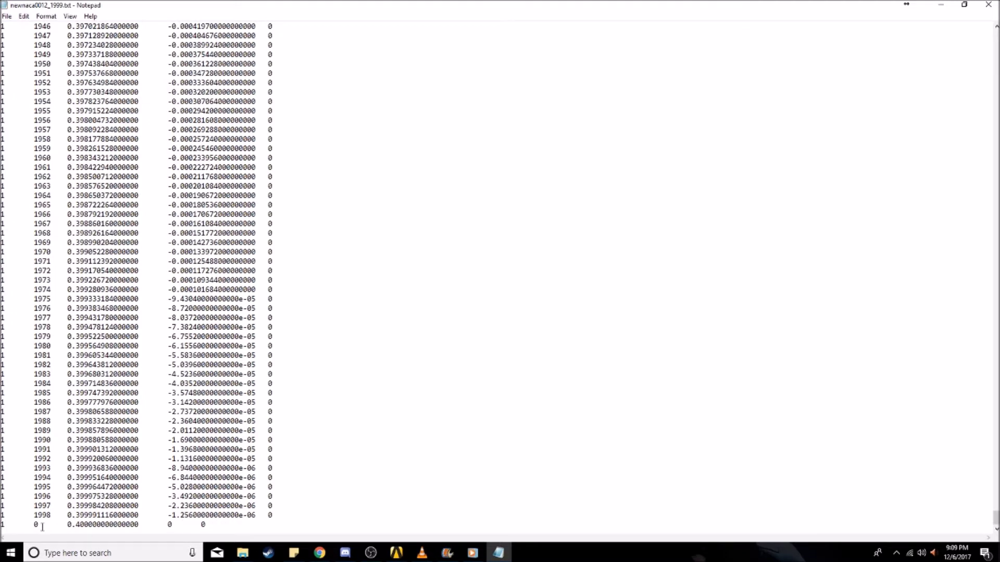
{"action": "left_click_drag", "start_coordinate": [42, 527], "coordinate": [32, 527]}
{"action": "left_click_drag", "start_coordinate": [996, 516], "coordinate": [987, 23]}
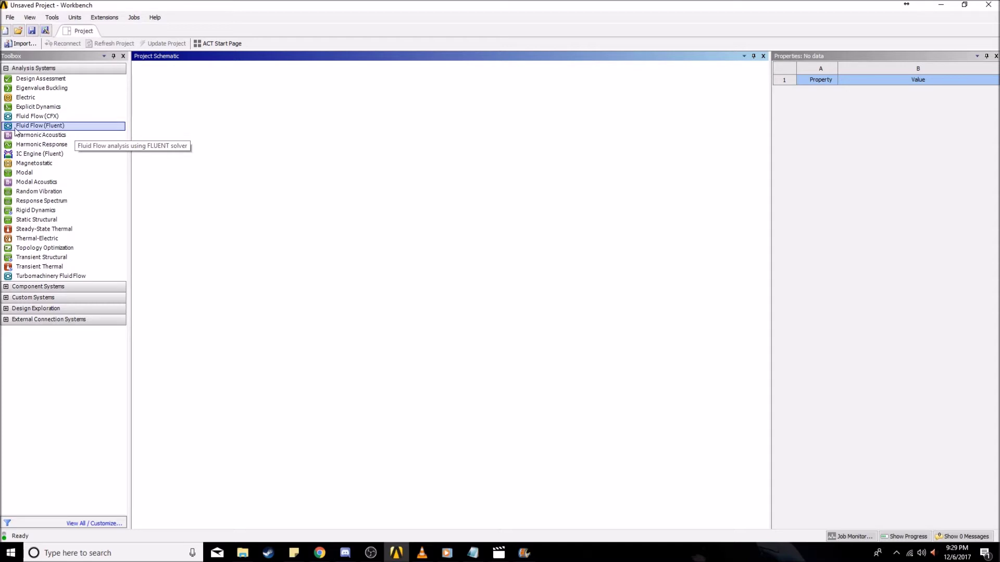
Add a Fluid Flow (Fluent) system to the schematic and name it 'BANC III, Case 1'.
{"action": "left_click_drag", "start_coordinate": [47, 126], "coordinate": [167, 120]}
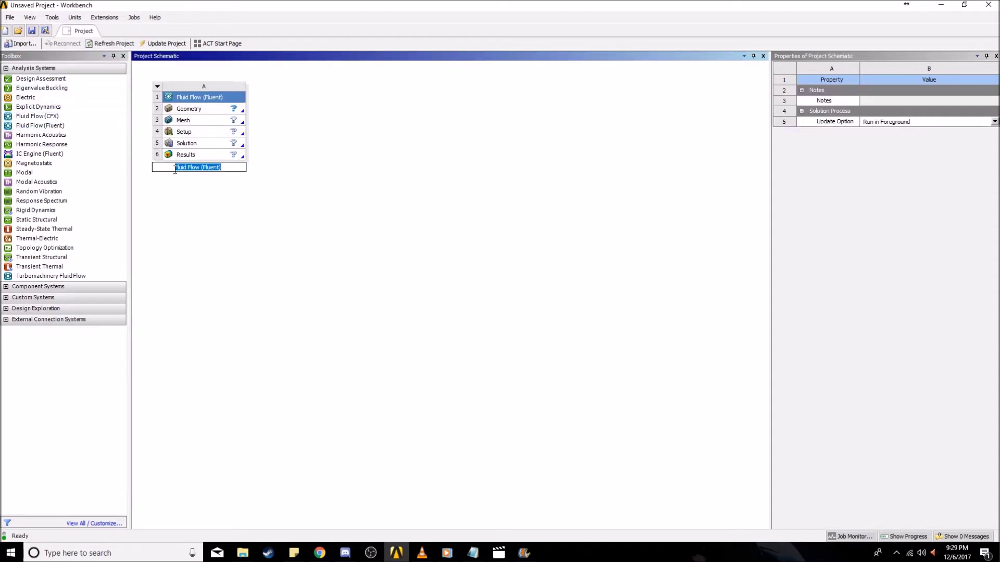
{"action": "type", "text": "BANC Ca"}
{"action": "key", "text": "BackSpace"}
{"action": "key", "text": "BackSpace"}
{"action": "type", "text": "III, Case 1"}
{"action": "key", "text": "Return"}
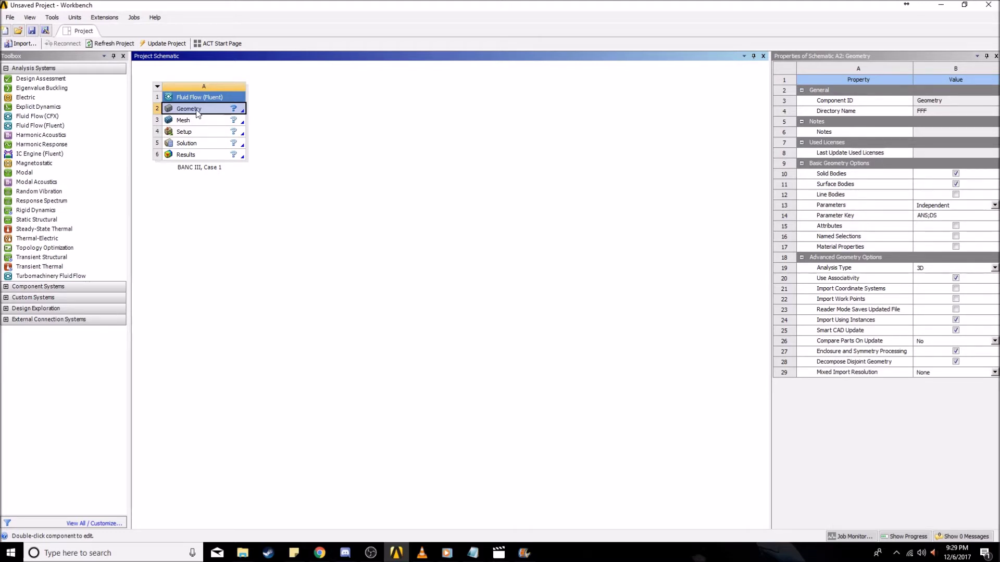
{"action": "left_click", "coordinate": [52, 18]}
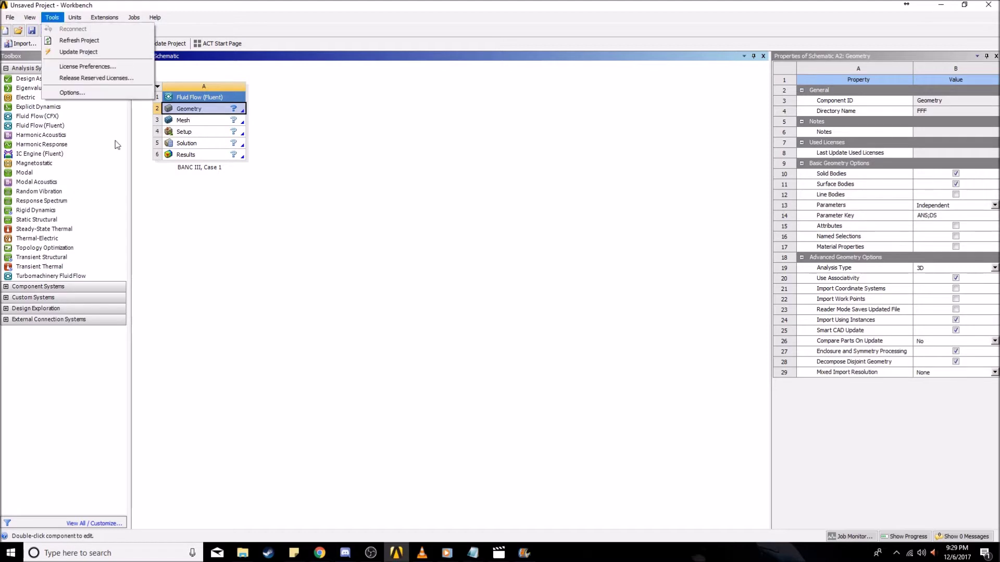
Set DesignModeler as the preferred geometry editor and open the Geometry cell in it.
{"action": "left_click", "coordinate": [97, 98]}
{"action": "left_click", "coordinate": [355, 300]}
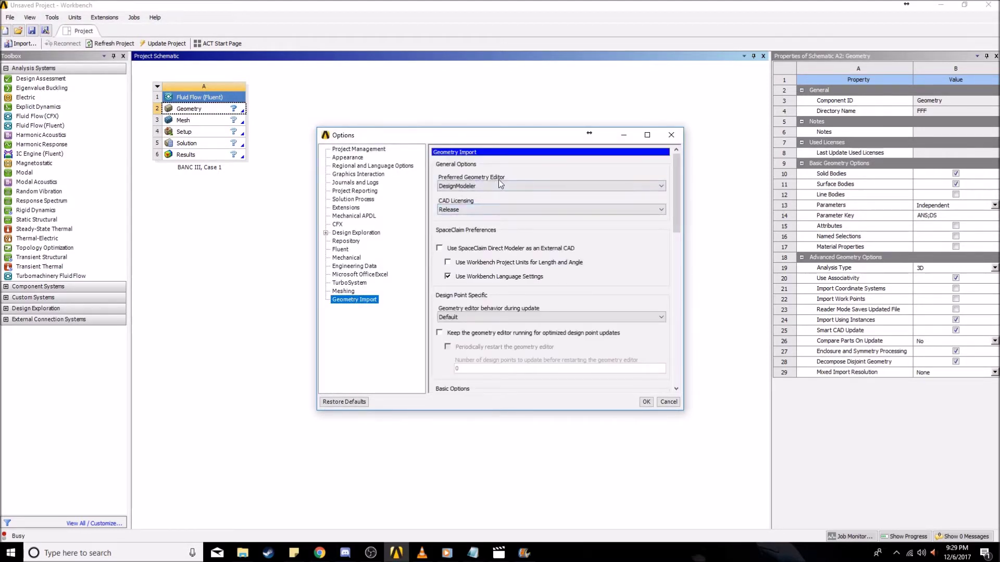
{"action": "left_click", "coordinate": [475, 189]}
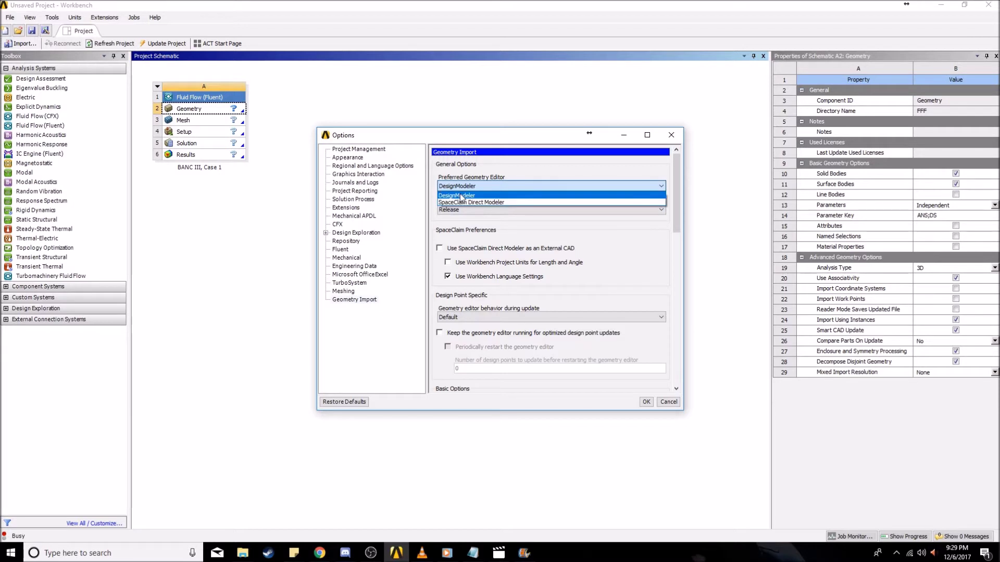
{"action": "left_click", "coordinate": [460, 196]}
{"action": "left_click", "coordinate": [645, 402]}
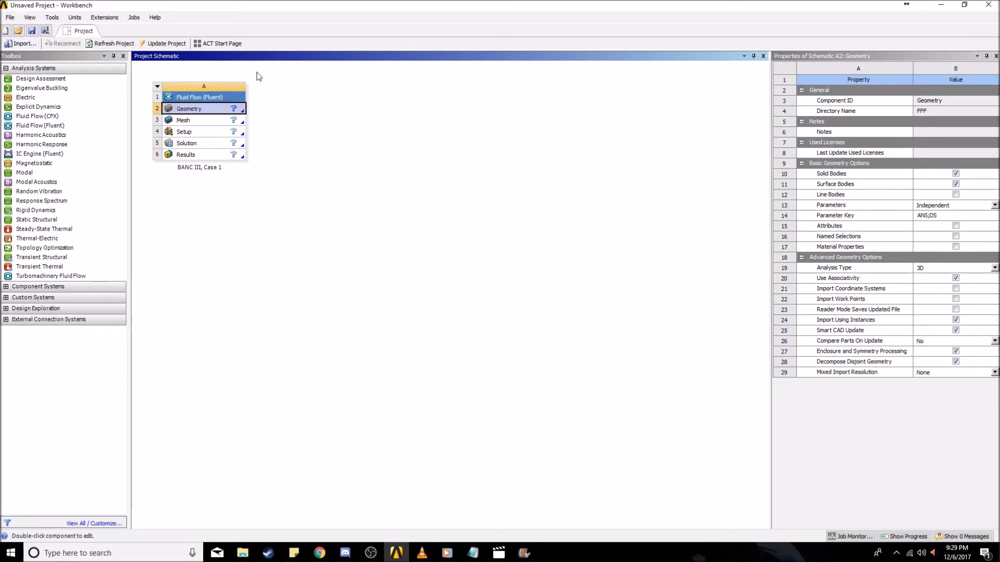
{"action": "double_click", "coordinate": [216, 111]}
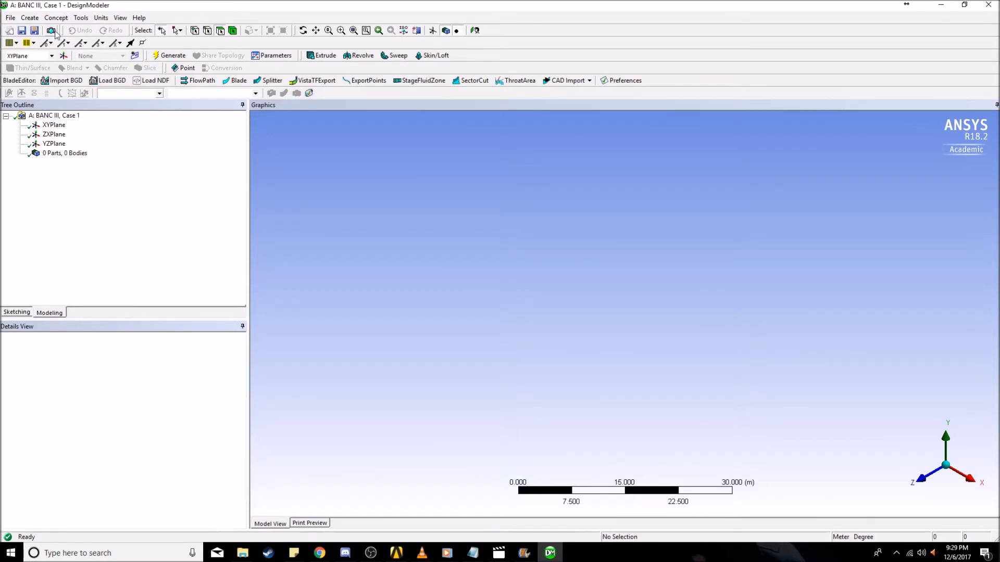
With the XY plane selected, start a new 3D Curve feature.
{"action": "left_click", "coordinate": [60, 127]}
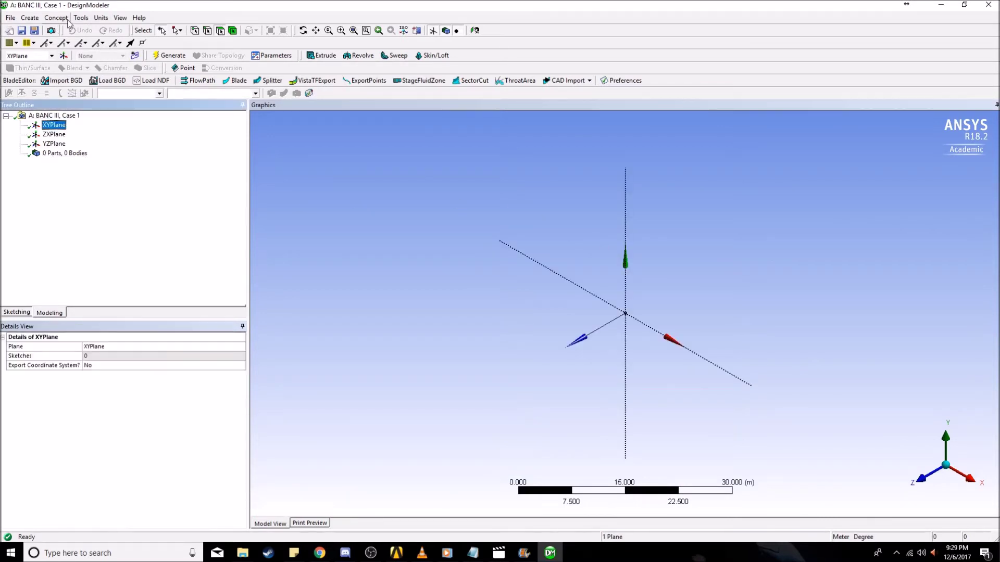
{"action": "left_click", "coordinate": [31, 18]}
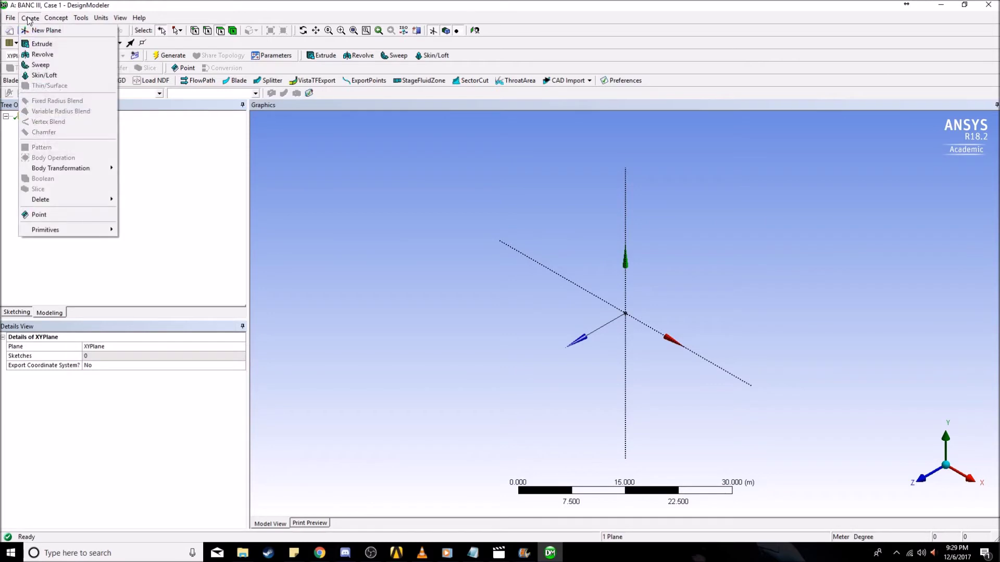
{"action": "mouse_move", "coordinate": [56, 21]}
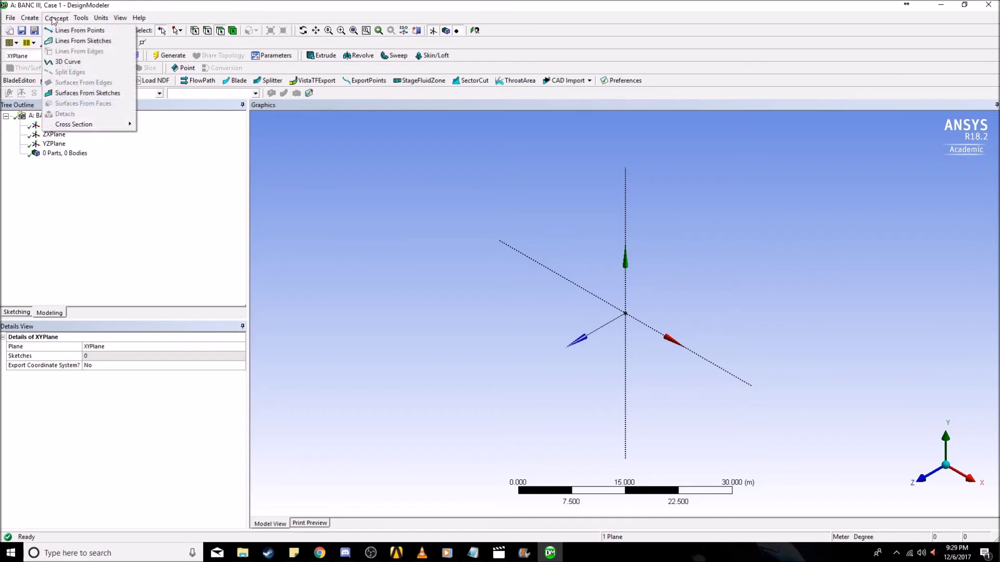
{"action": "left_click", "coordinate": [68, 62]}
Define Curve1 from the coordinates file newnaca0012_1999.txt.
{"action": "left_click", "coordinate": [113, 358]}
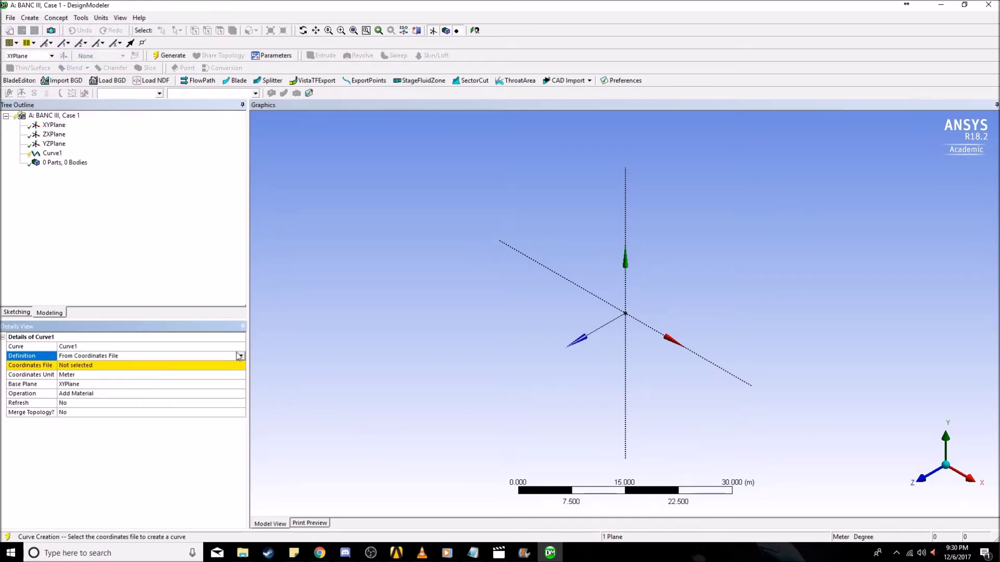
{"action": "left_click", "coordinate": [241, 356]}
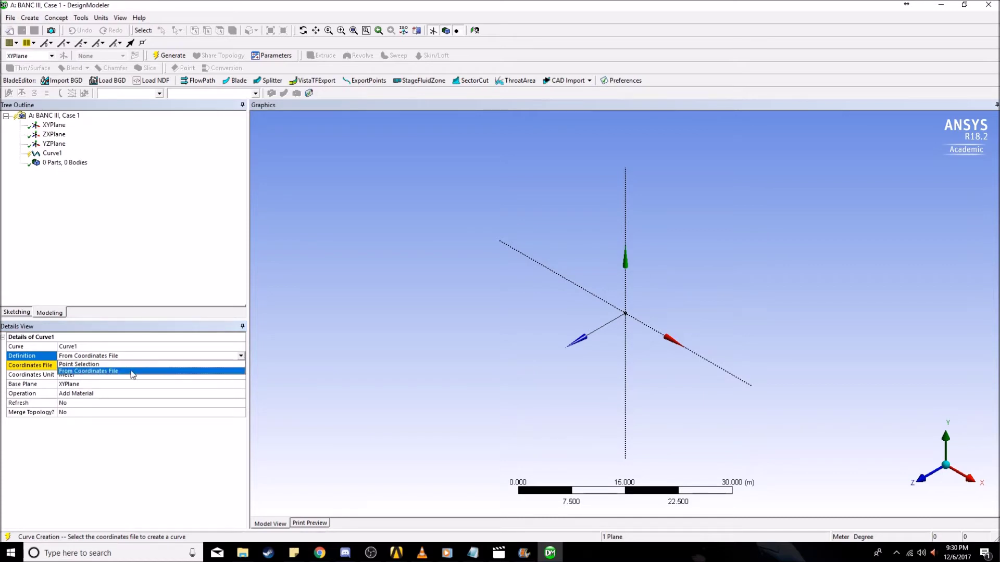
{"action": "left_click", "coordinate": [133, 370]}
{"action": "left_click", "coordinate": [157, 367]}
{"action": "left_click", "coordinate": [242, 366]}
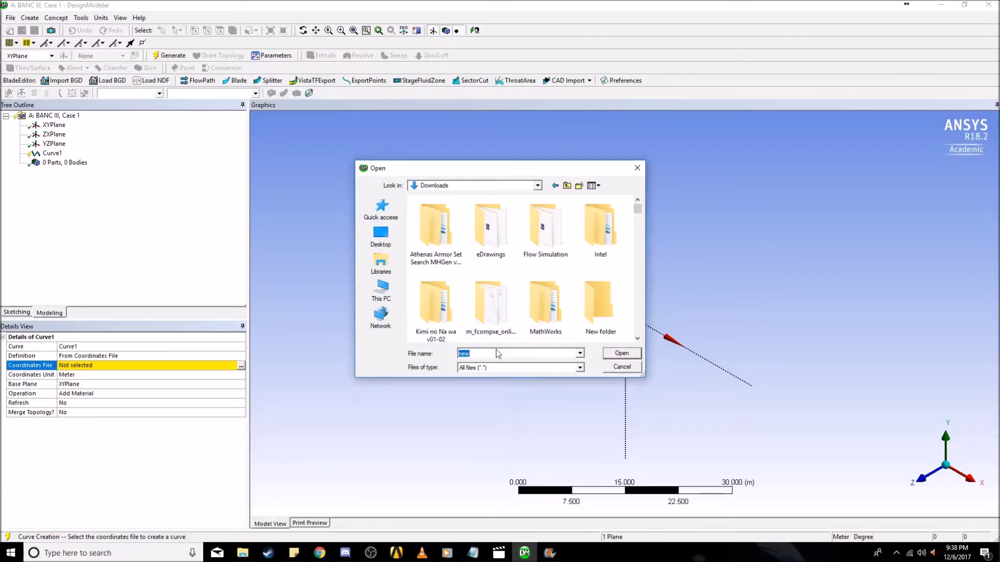
{"action": "type", "text": "newna"}
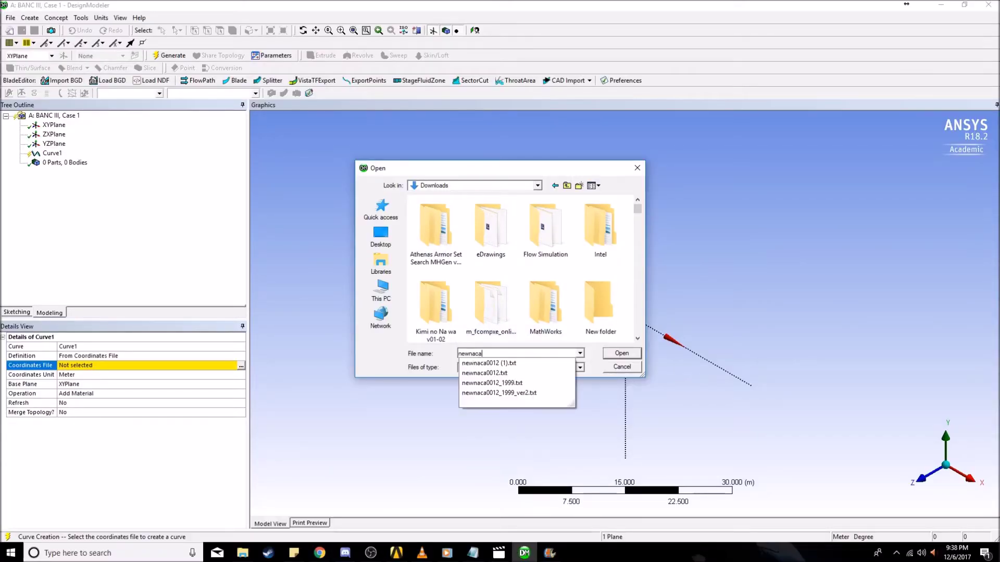
{"action": "type", "text": "ca"}
{"action": "key", "text": "Down"}
{"action": "key", "text": "Down"}
{"action": "key", "text": "Down"}
{"action": "key", "text": "Return"}
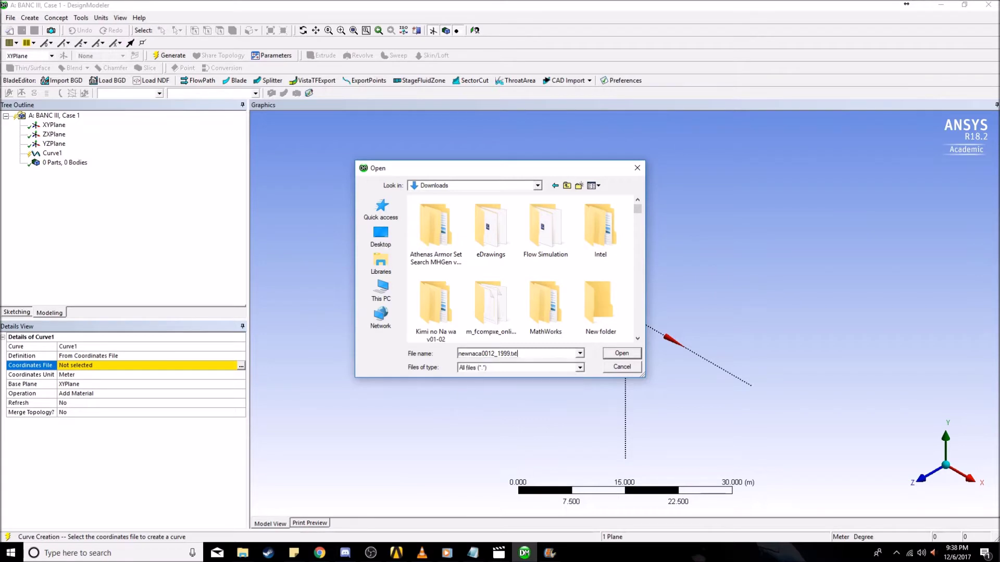
{"action": "key", "text": "Return"}
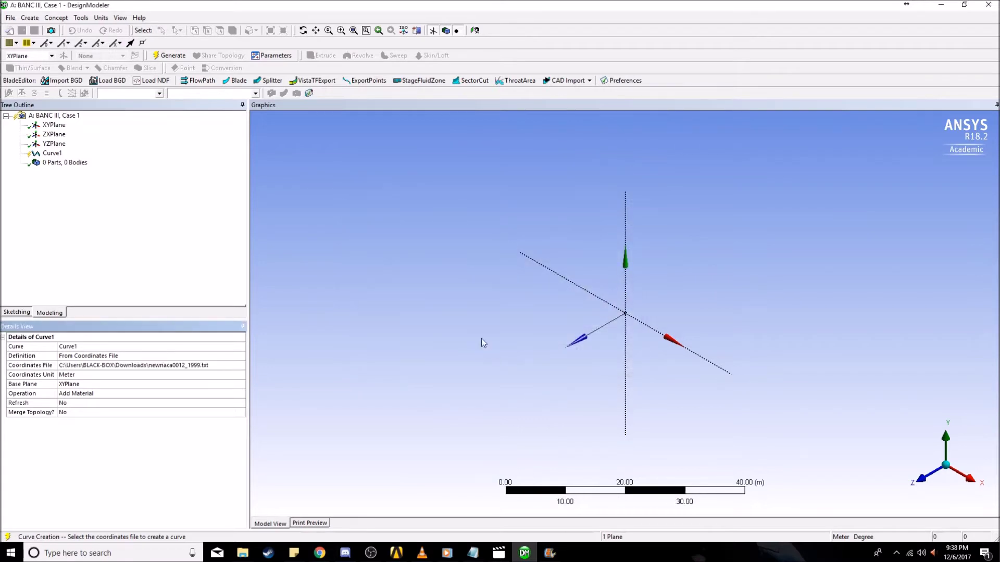
{"action": "left_click", "coordinate": [165, 368]}
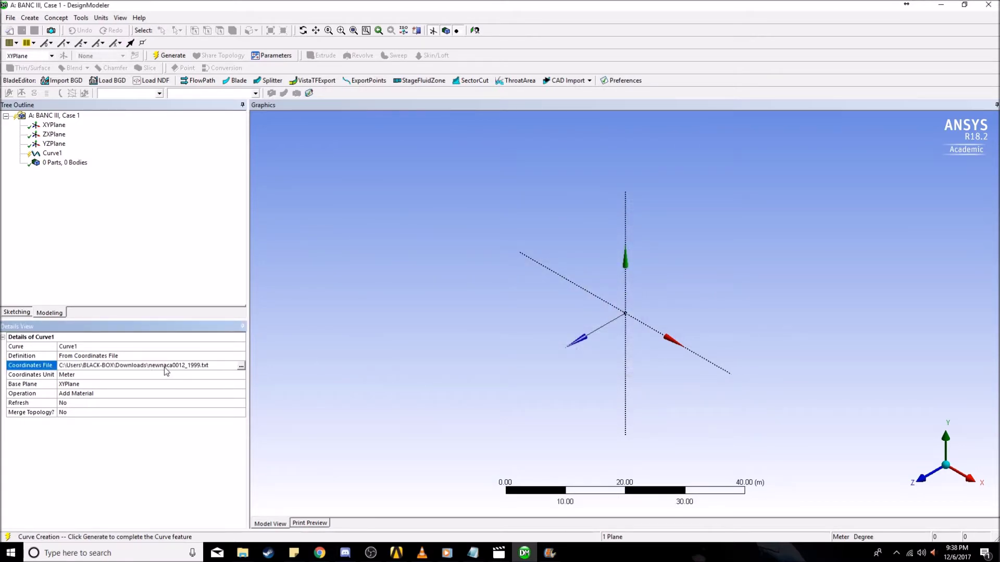
Generate Curve1 and orbit the view to inspect the NACA 0012 outline.
{"action": "left_click", "coordinate": [173, 55]}
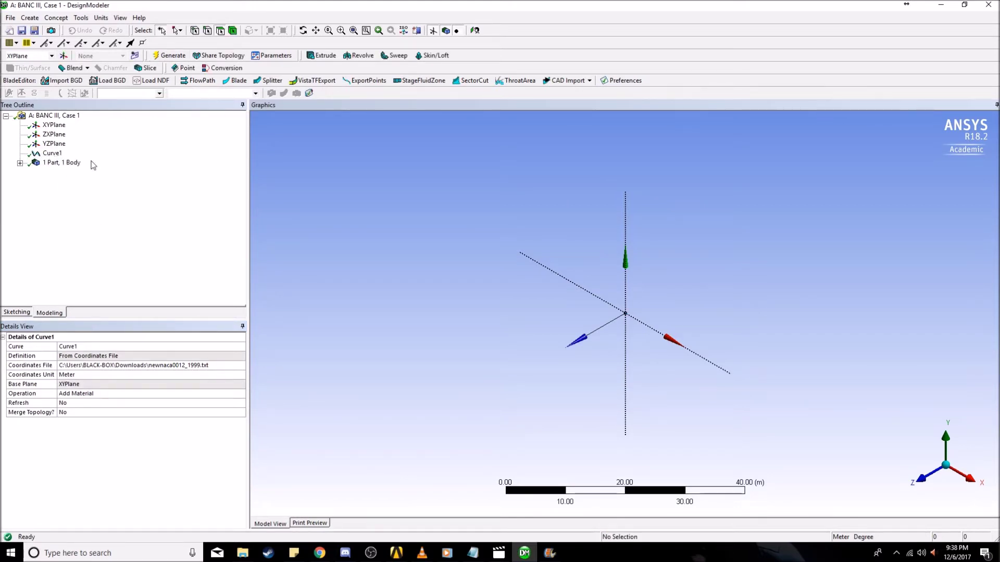
{"action": "middle_click_drag", "start_coordinate": [640, 307], "coordinate": [668, 314]}
{"action": "left_click", "coordinate": [973, 476]}
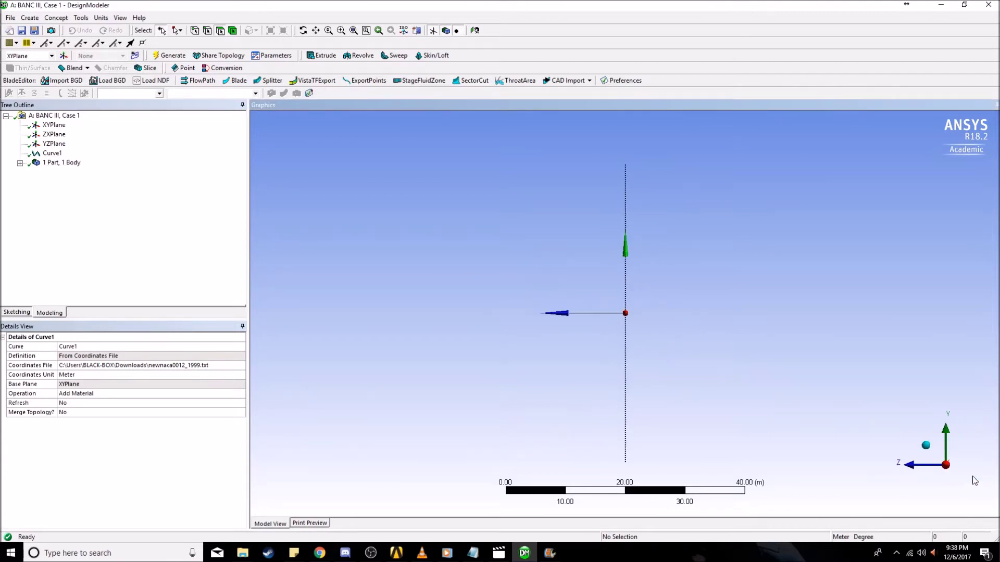
{"action": "middle_click_drag", "start_coordinate": [727, 372], "coordinate": [841, 419]}
Select the XY plane, zoom in and orient the view face-on to it.
{"action": "left_click", "coordinate": [54, 125]}
{"action": "scroll", "coordinate": [683, 341], "scroll_direction": "up", "scroll_amount": 5}
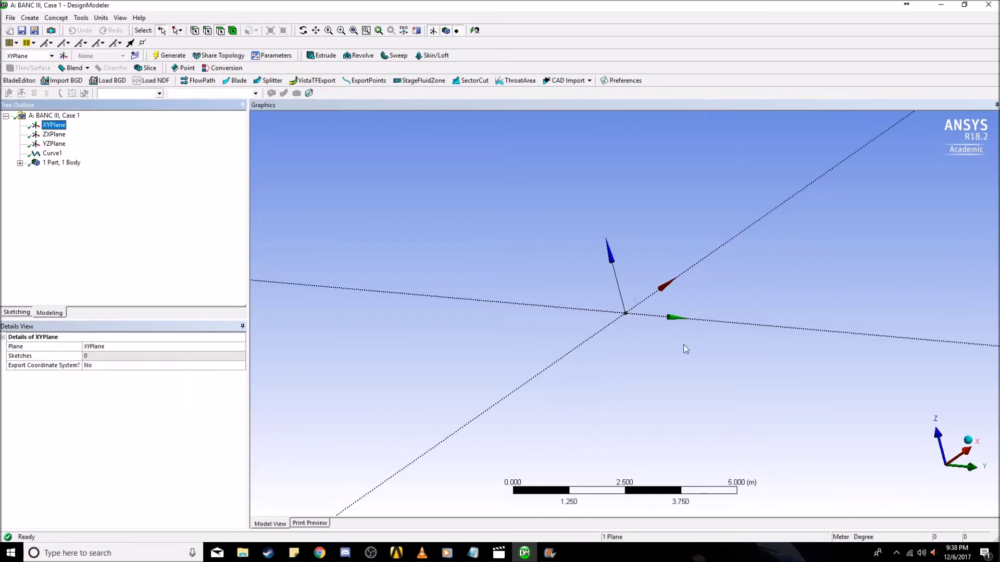
{"action": "scroll", "coordinate": [681, 338], "scroll_direction": "up", "scroll_amount": 5}
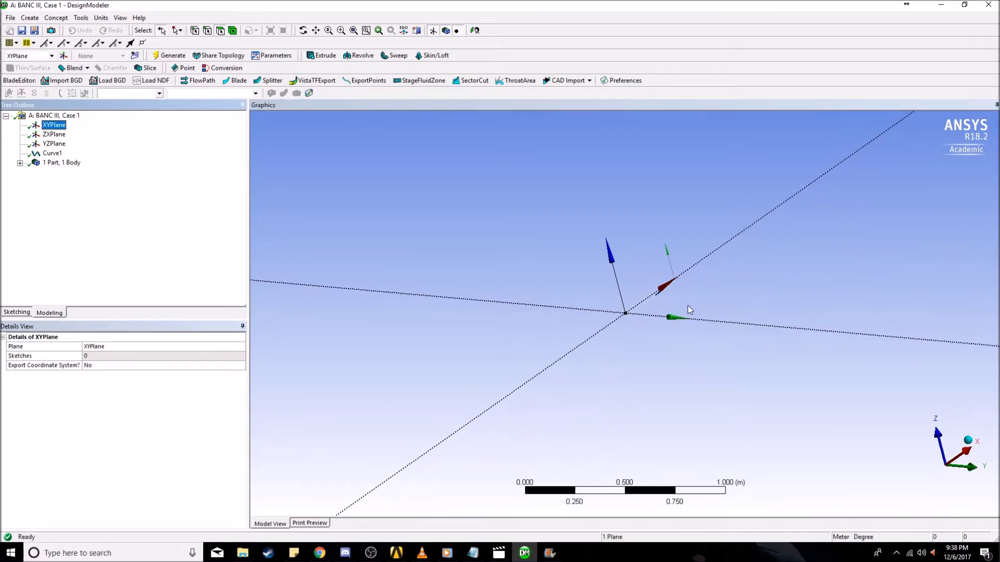
{"action": "scroll", "coordinate": [697, 299], "scroll_direction": "up", "scroll_amount": 3}
{"action": "middle_click_drag", "start_coordinate": [730, 288], "coordinate": [536, 311]}
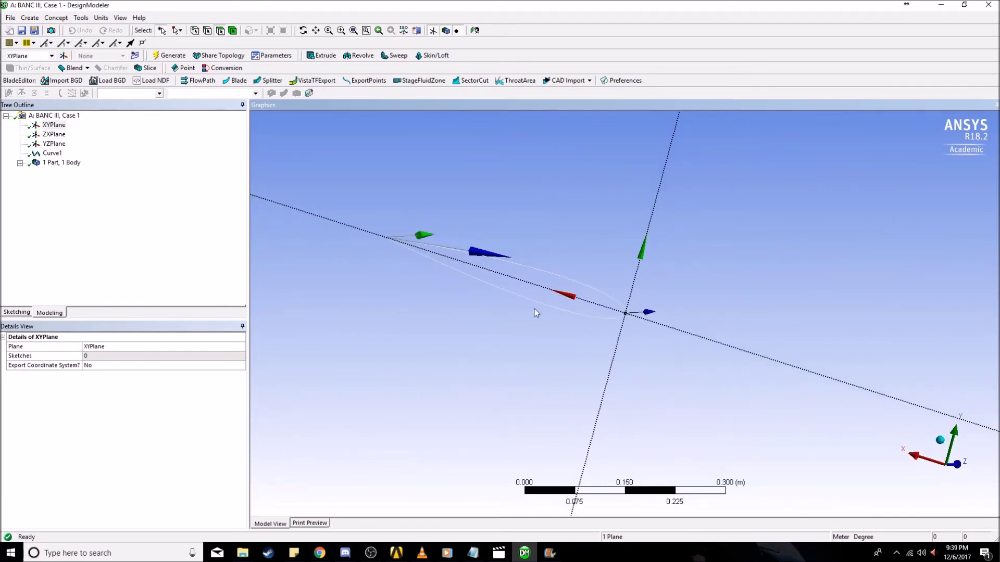
{"action": "left_click", "coordinate": [922, 462]}
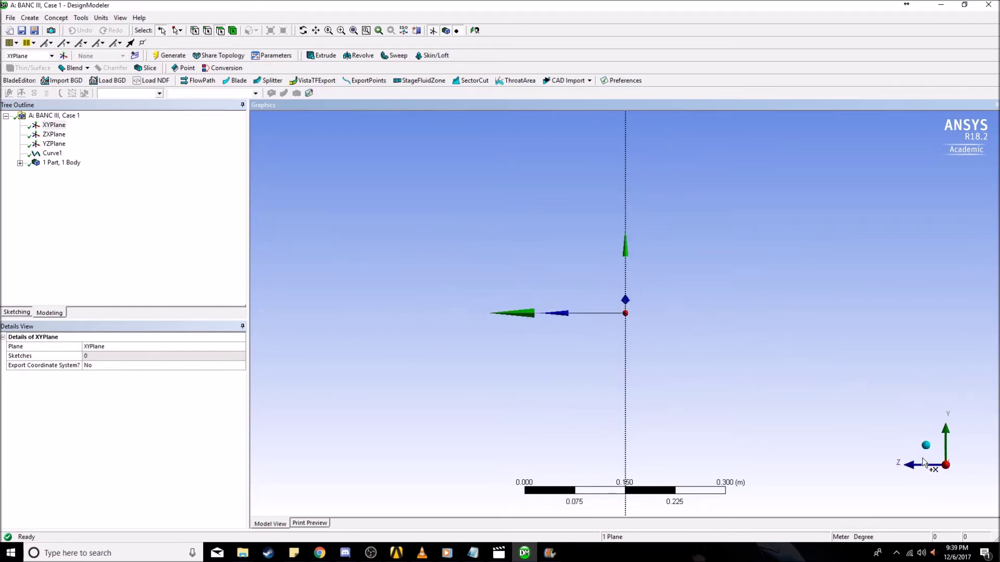
{"action": "left_click", "coordinate": [956, 466]}
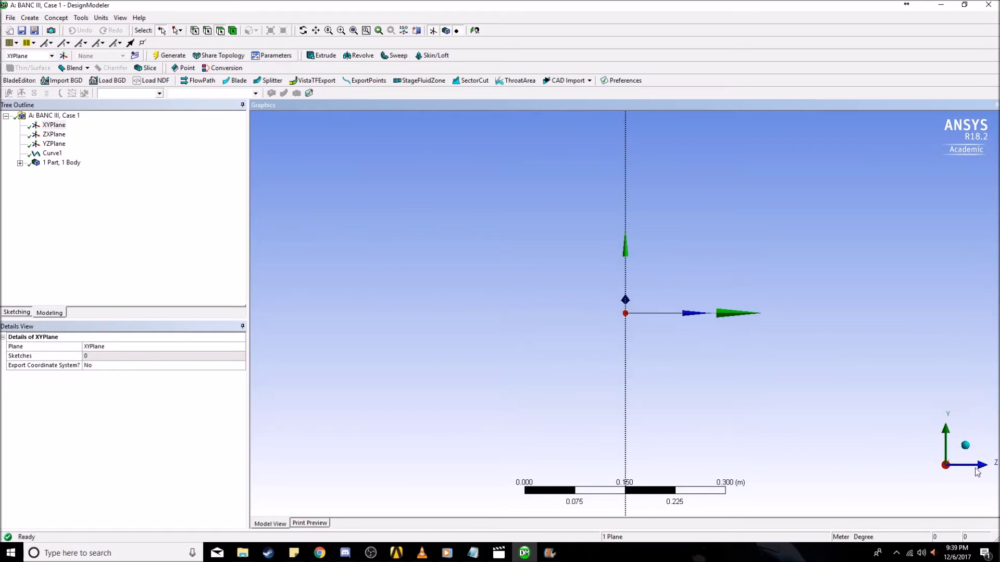
{"action": "left_click", "coordinate": [977, 471]}
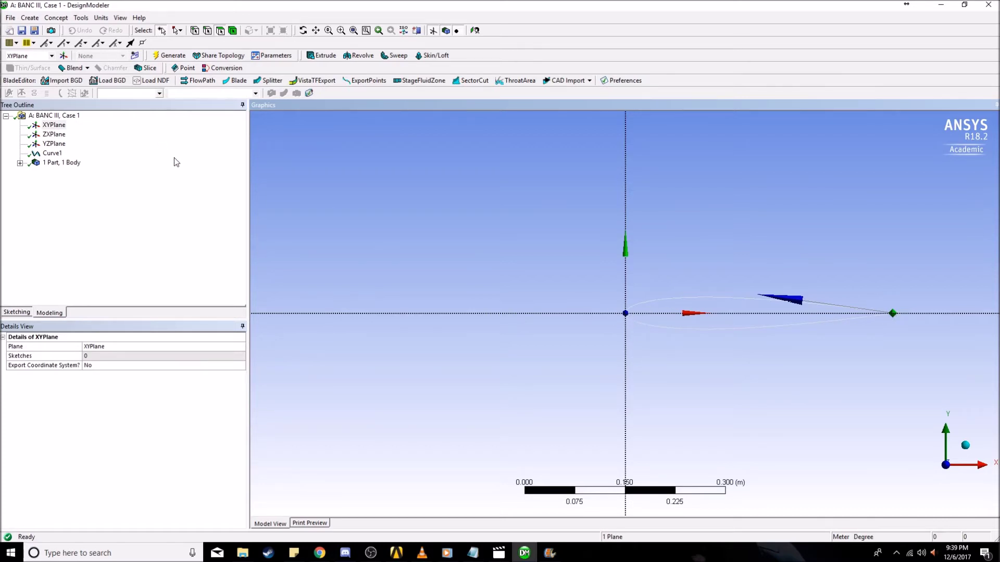
{"action": "left_click", "coordinate": [49, 21]}
Start a Translate on the airfoil body with its direction defined by a selected edge.
{"action": "mouse_move", "coordinate": [30, 18]}
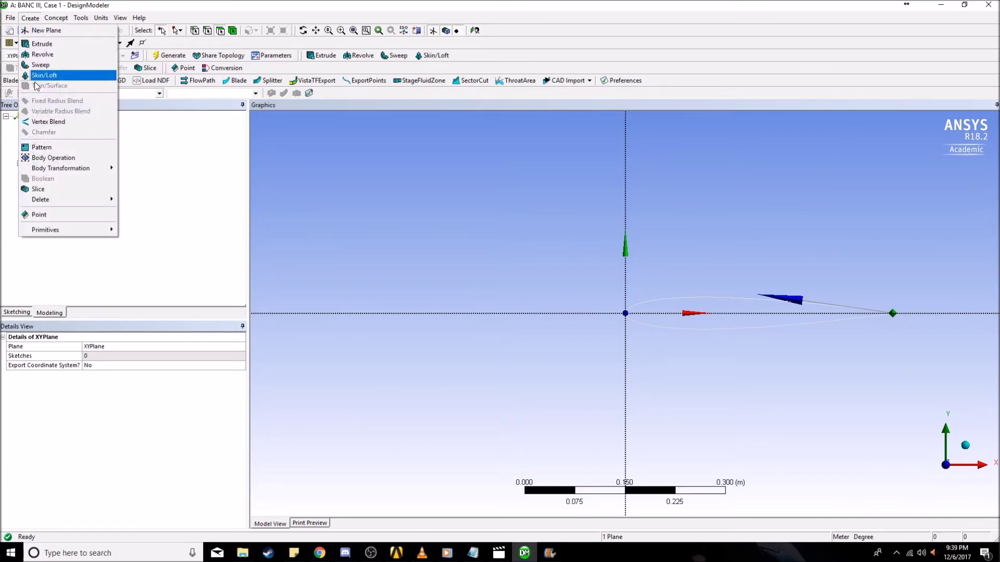
{"action": "mouse_move", "coordinate": [66, 169]}
{"action": "left_click", "coordinate": [140, 178]}
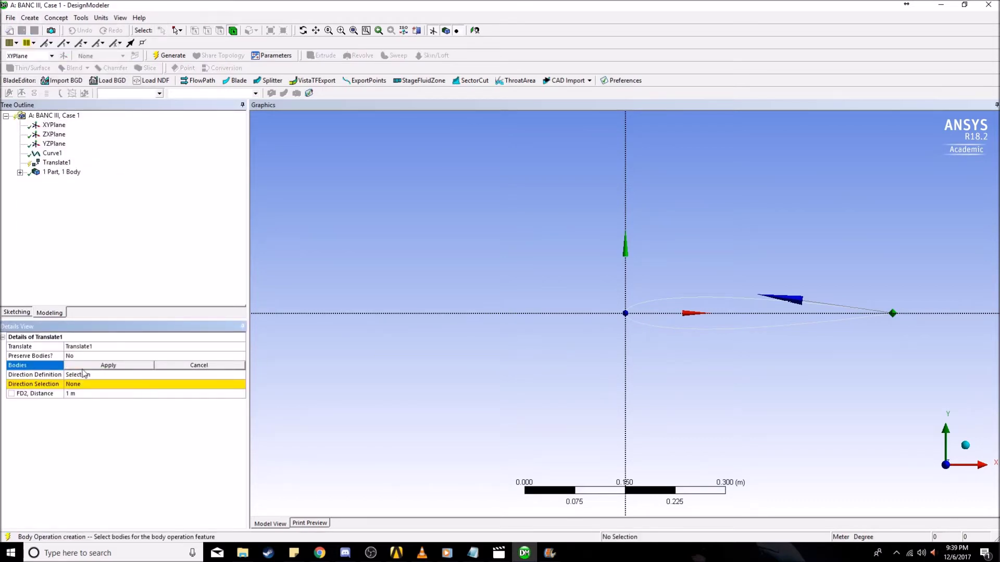
{"action": "left_click", "coordinate": [764, 299]}
{"action": "left_click", "coordinate": [114, 369]}
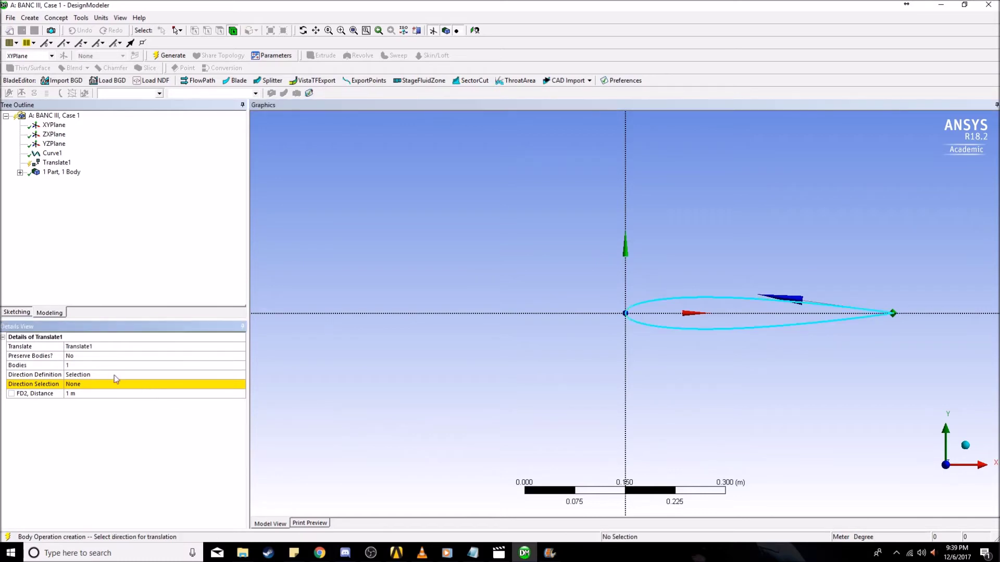
{"action": "left_click", "coordinate": [111, 376]}
{"action": "left_click", "coordinate": [241, 375]}
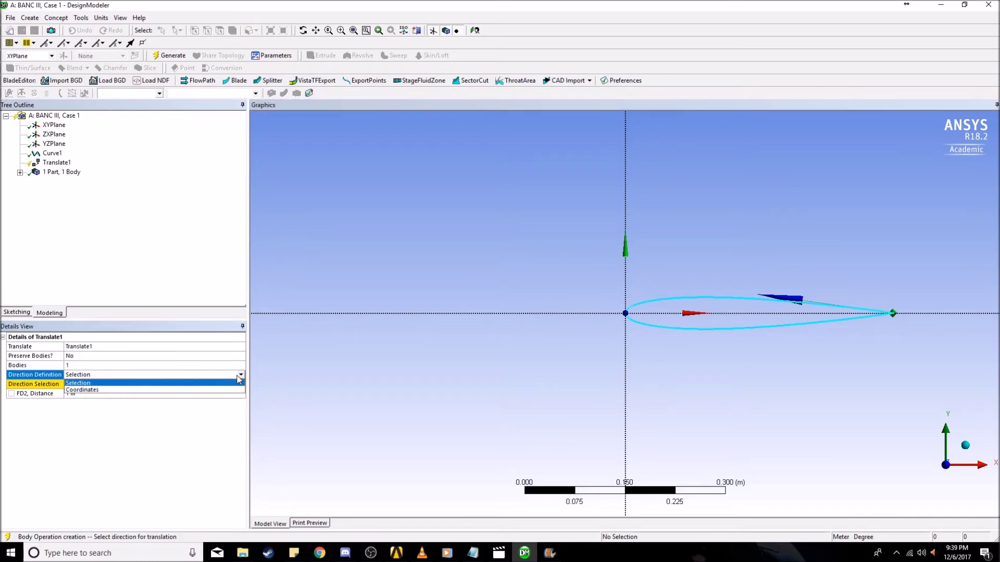
{"action": "left_click", "coordinate": [187, 417]}
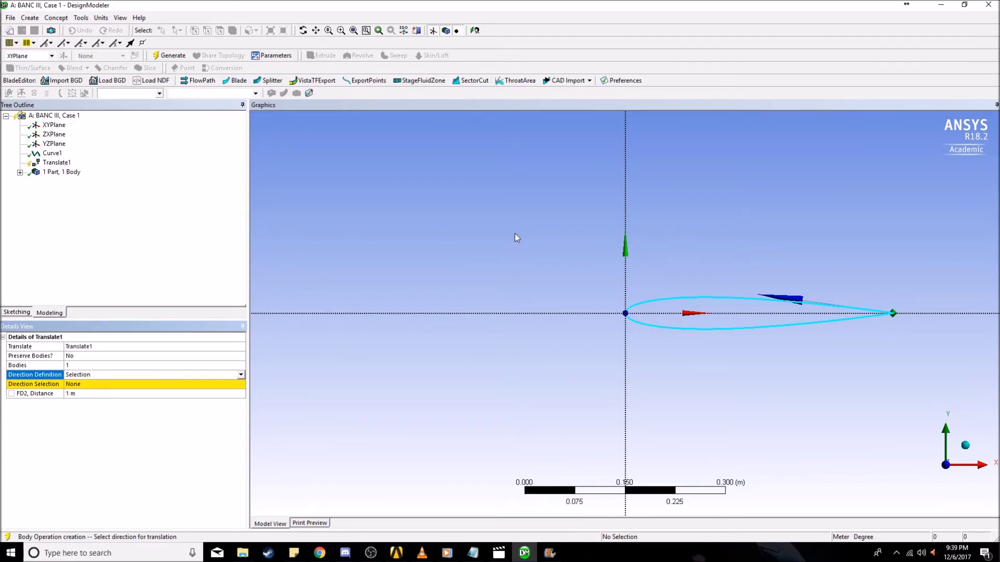
Use the X axis as direction, set distance -0.4 m and generate Translate1.
{"action": "middle_click_drag", "start_coordinate": [517, 238], "coordinate": [591, 276]}
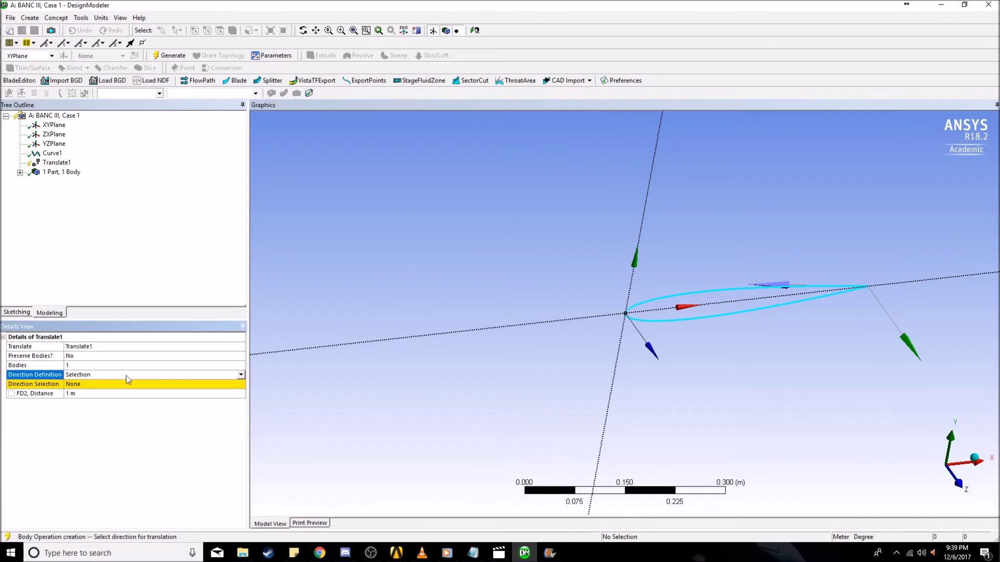
{"action": "left_click", "coordinate": [198, 388]}
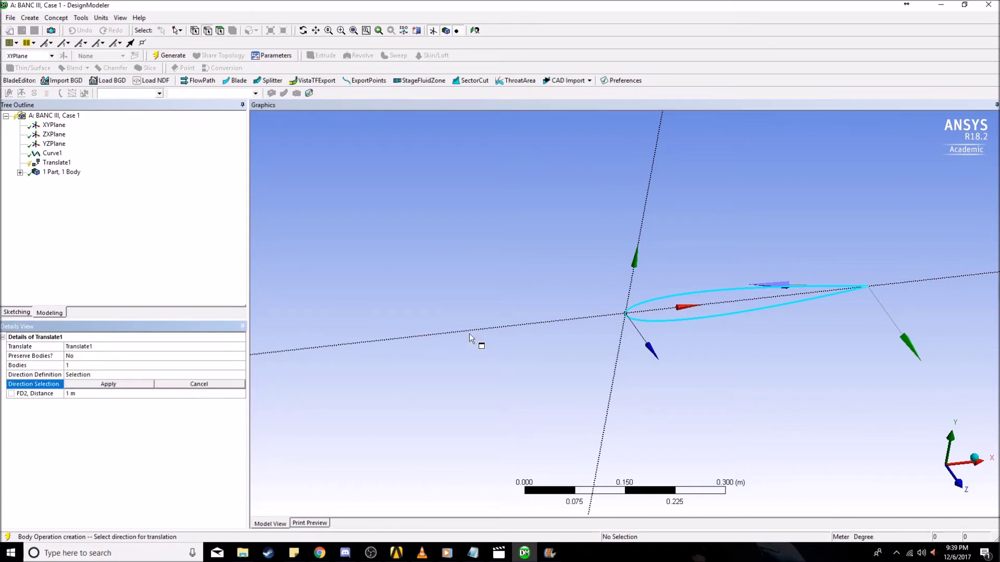
{"action": "left_click", "coordinate": [495, 328]}
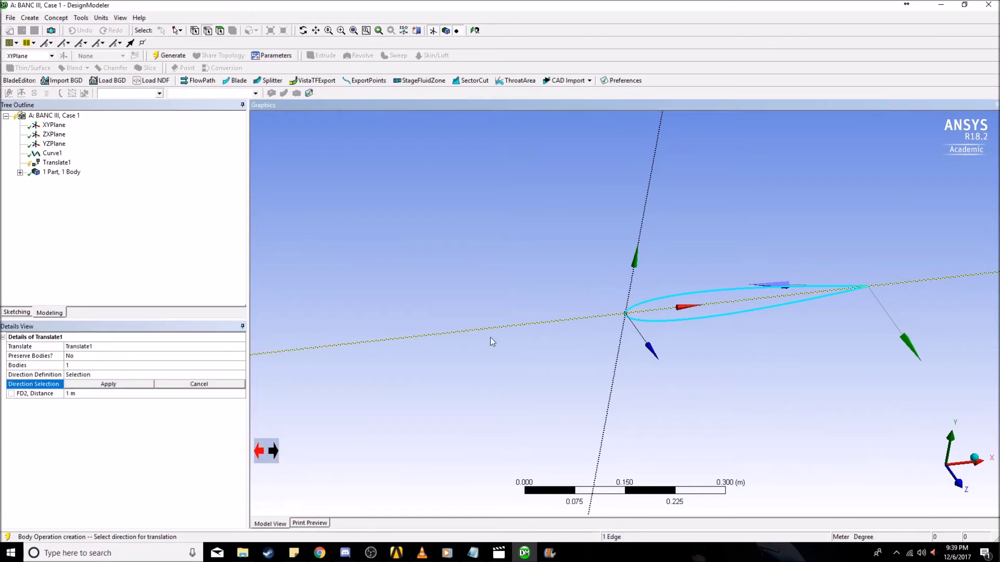
{"action": "left_click", "coordinate": [92, 385]}
{"action": "left_click", "coordinate": [77, 394]}
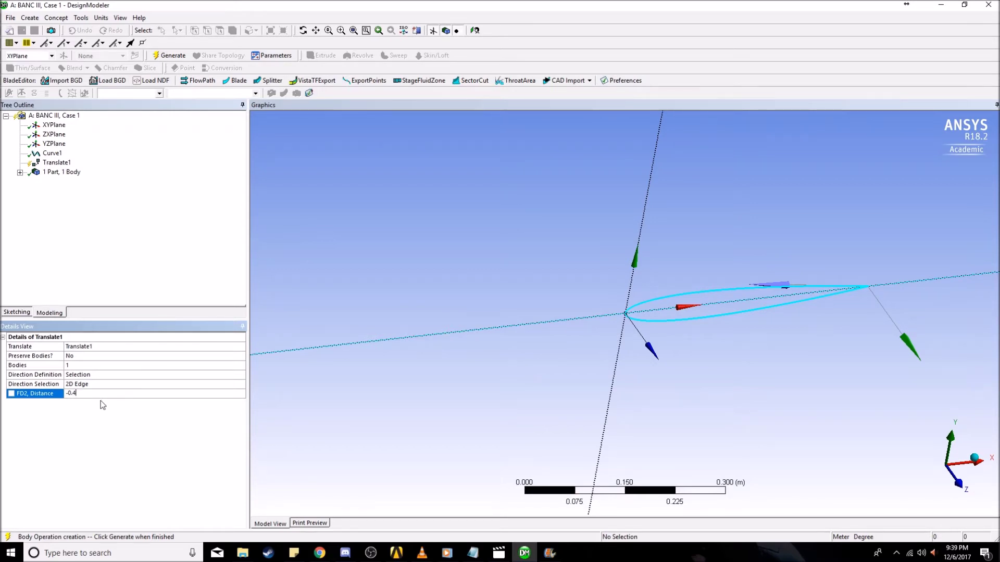
{"action": "left_click", "coordinate": [170, 55]}
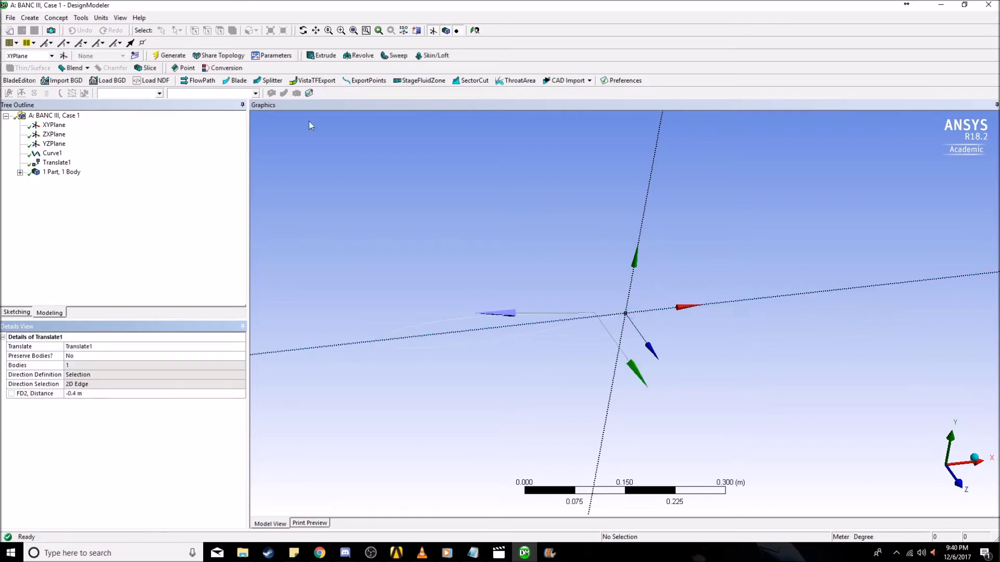
{"action": "middle_click_drag", "start_coordinate": [570, 447], "coordinate": [448, 296]}
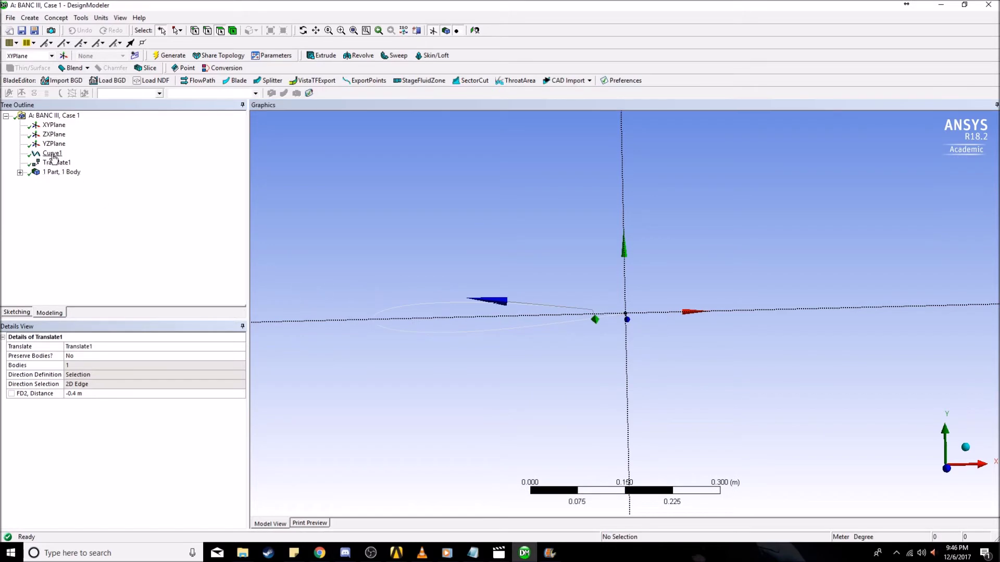
{"action": "left_click", "coordinate": [52, 153]}
Create Surf1 from the airfoil outline edge and generate the filled surface.
{"action": "left_click", "coordinate": [54, 18]}
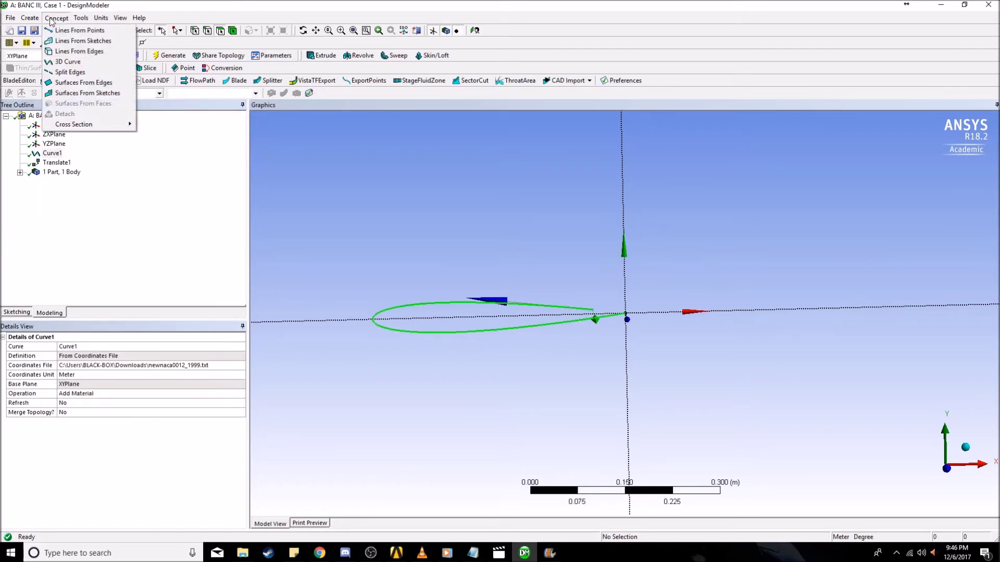
{"action": "left_click", "coordinate": [83, 83]}
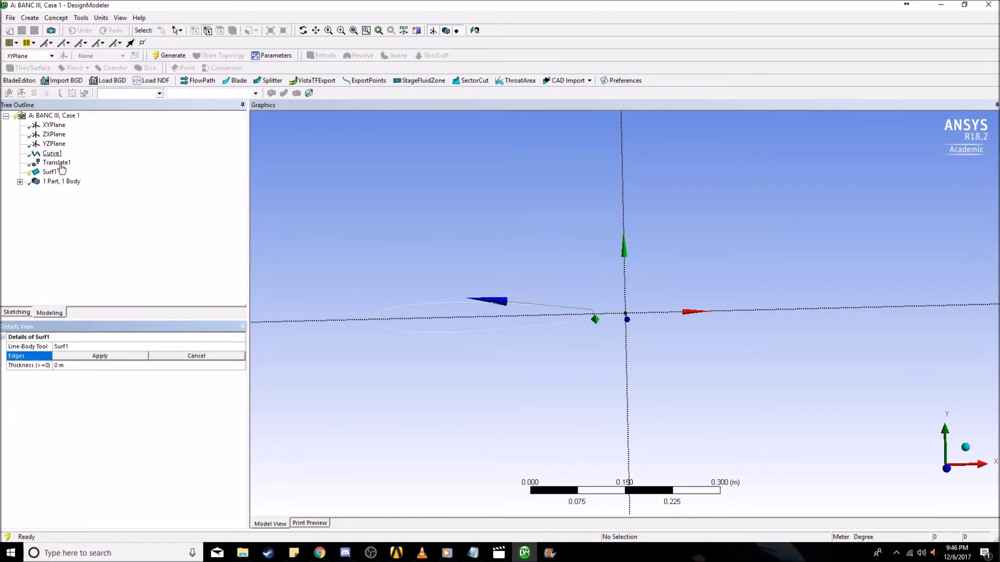
{"action": "left_click", "coordinate": [94, 357]}
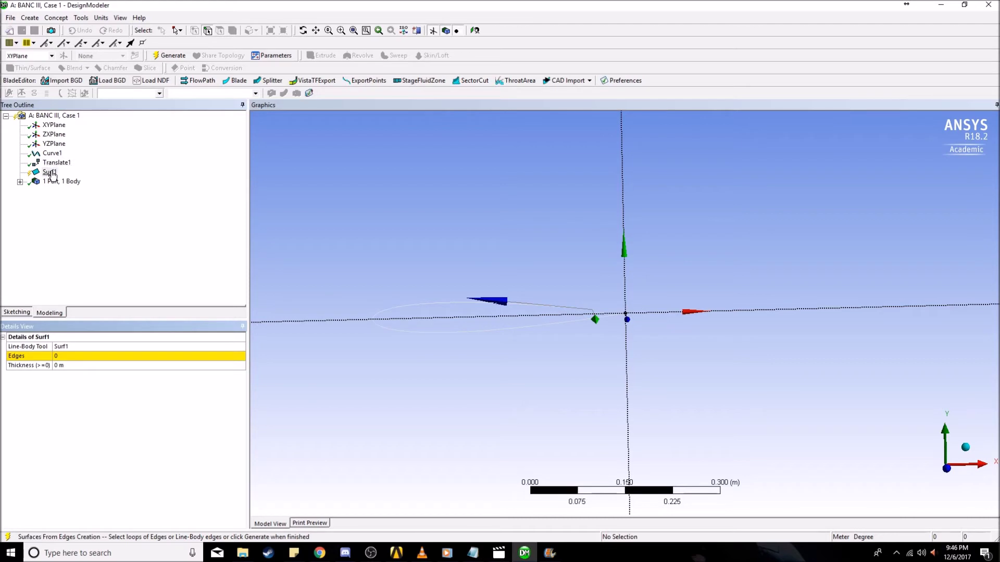
{"action": "left_click", "coordinate": [154, 357]}
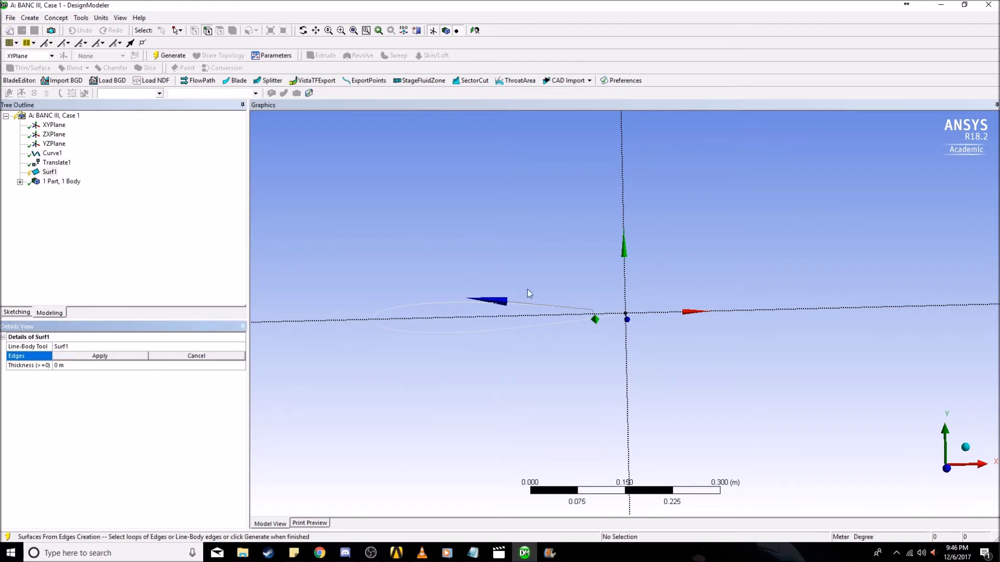
{"action": "left_click", "coordinate": [521, 303]}
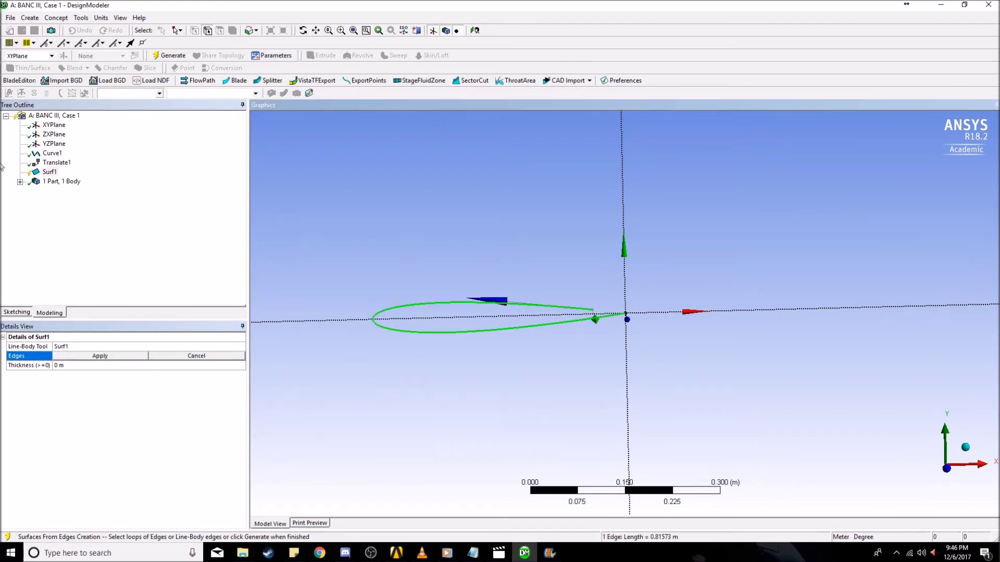
{"action": "left_click", "coordinate": [164, 56]}
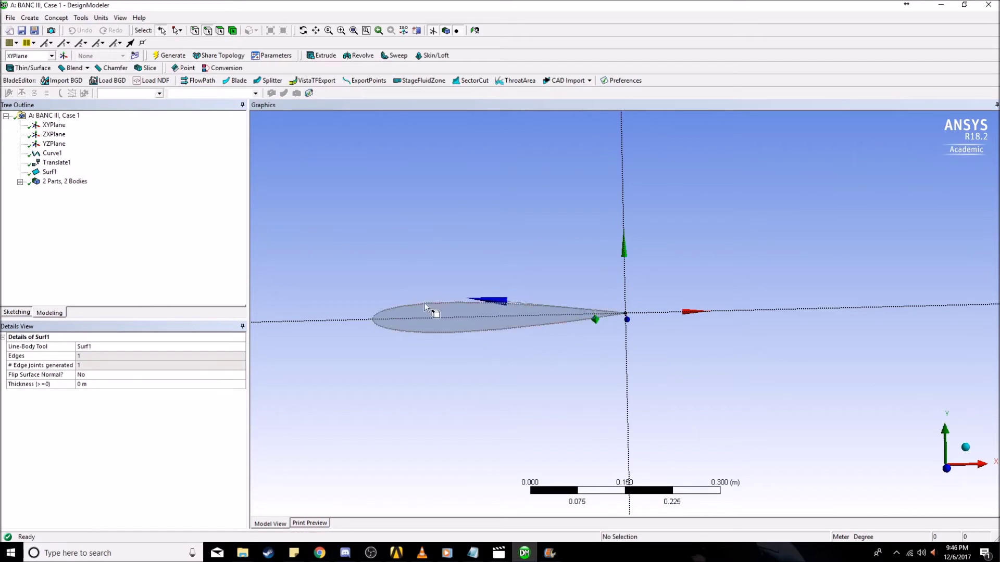
{"action": "middle_click_drag", "start_coordinate": [423, 302], "coordinate": [355, 292]}
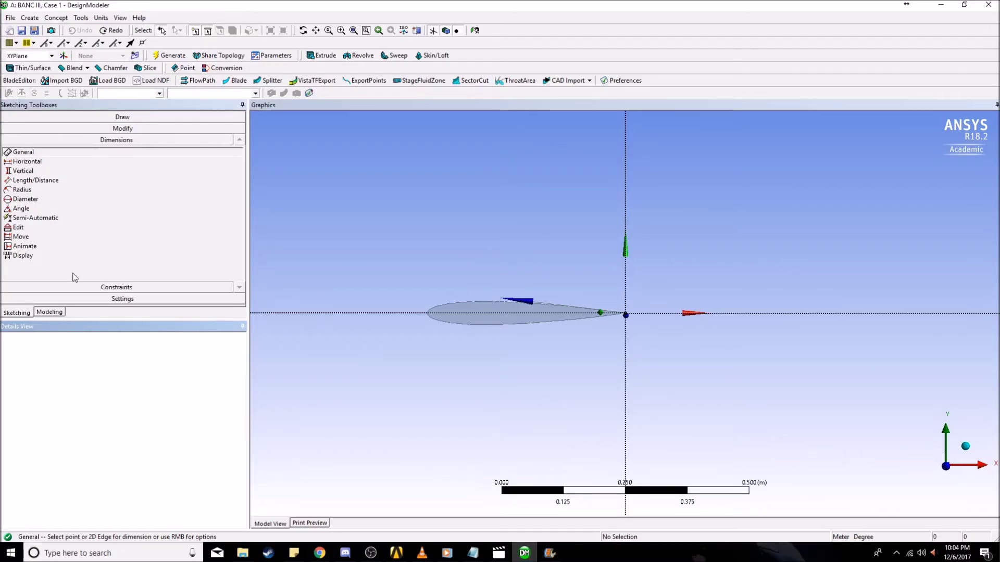
Create a new sketch on the XYPlane.
{"action": "left_click", "coordinate": [46, 313]}
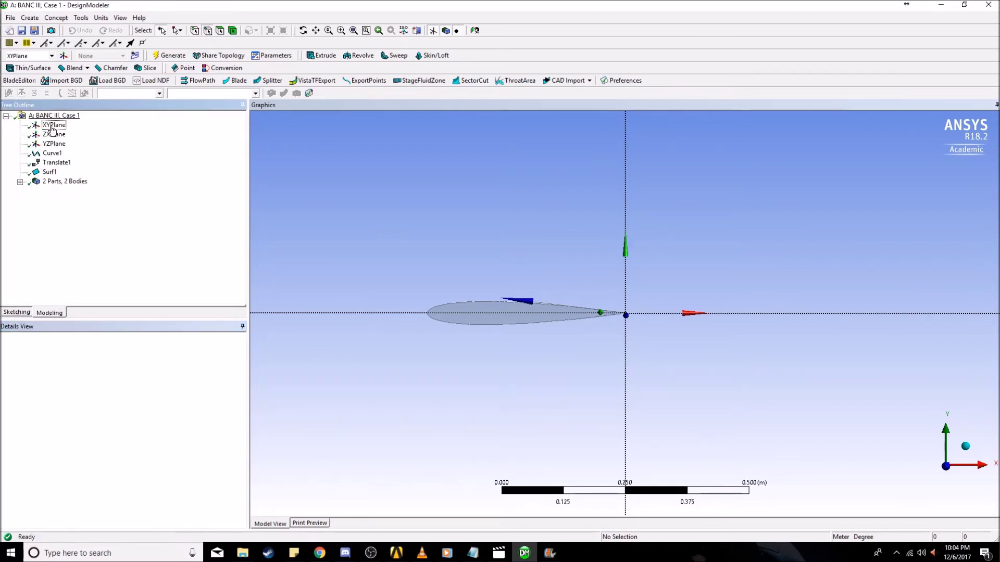
{"action": "left_click", "coordinate": [53, 126]}
{"action": "right_click", "coordinate": [51, 126]}
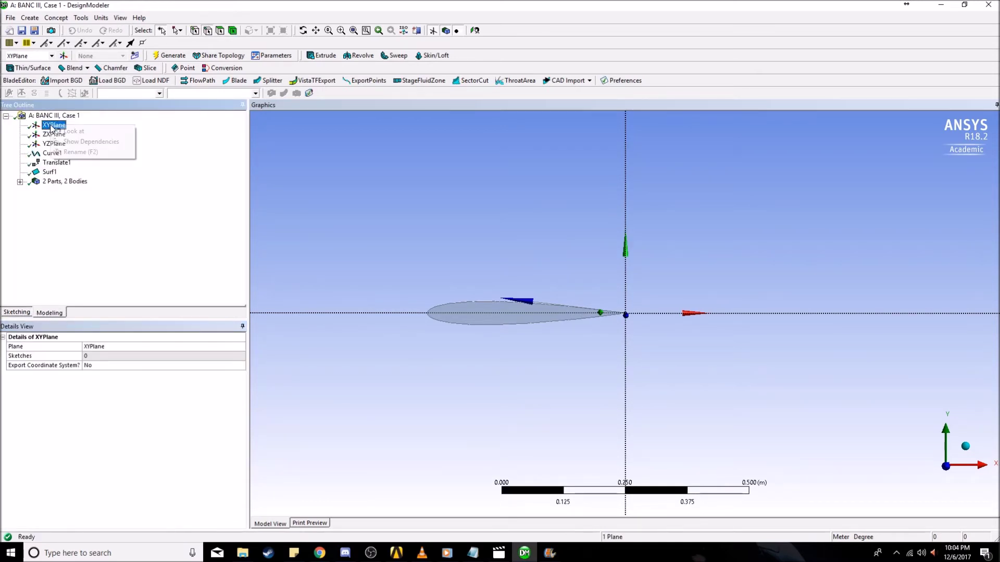
{"action": "left_click", "coordinate": [134, 56]}
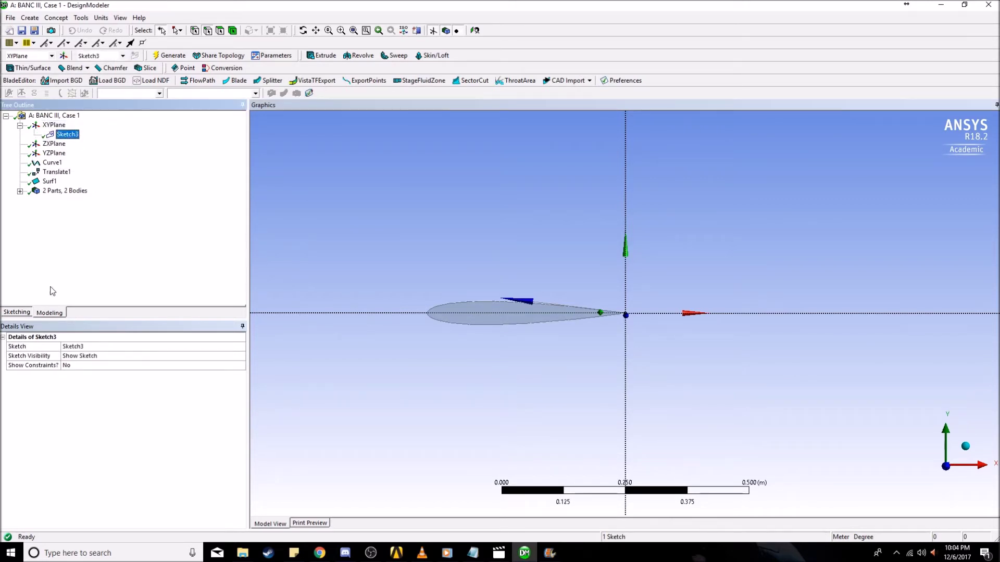
Draw a rectangle from the Y axis down-right, closed on the left by a three-point semicircular arc.
{"action": "left_click", "coordinate": [20, 313]}
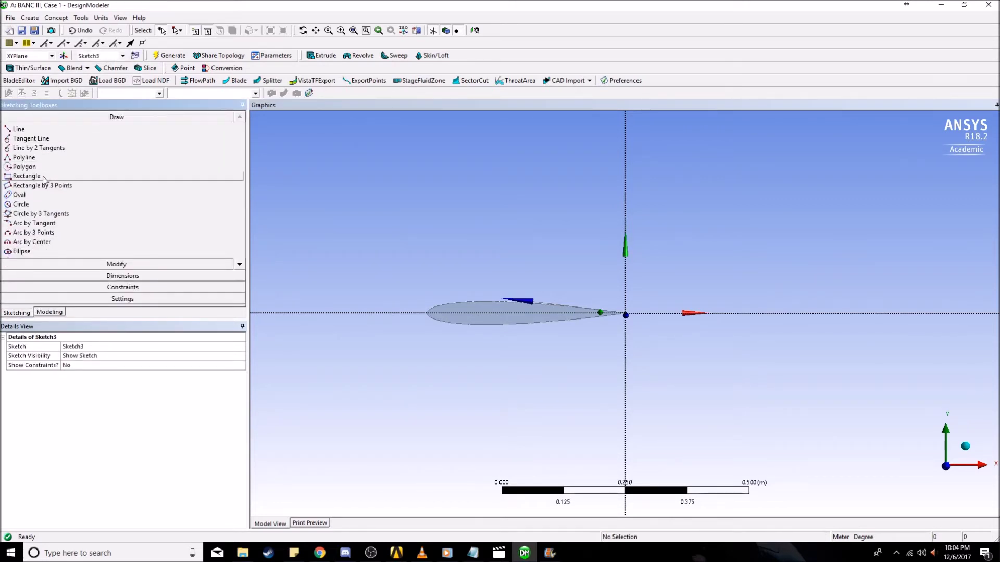
{"action": "left_click", "coordinate": [27, 176]}
{"action": "left_click", "coordinate": [626, 173]}
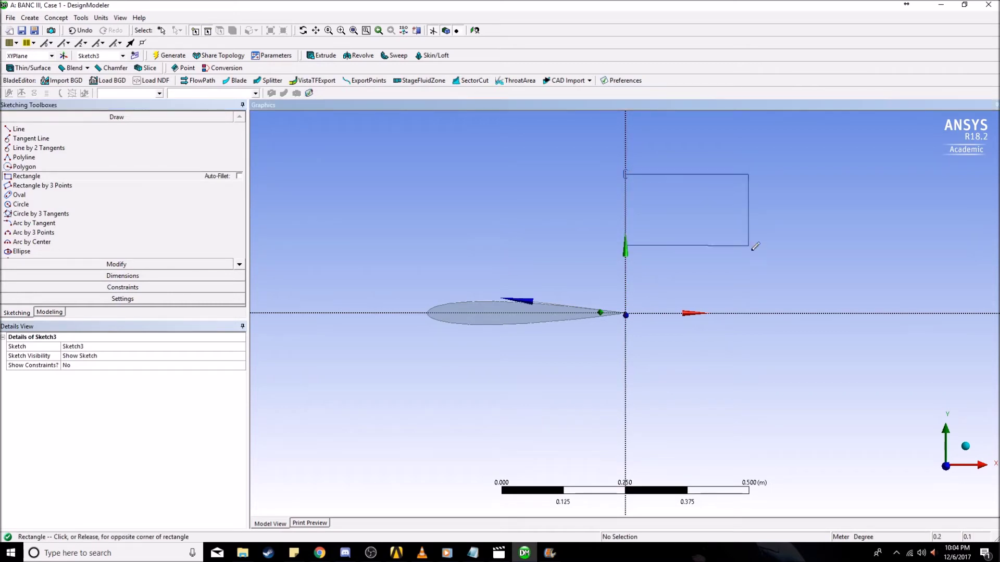
{"action": "left_click", "coordinate": [847, 473]}
{"action": "left_click", "coordinate": [34, 232]}
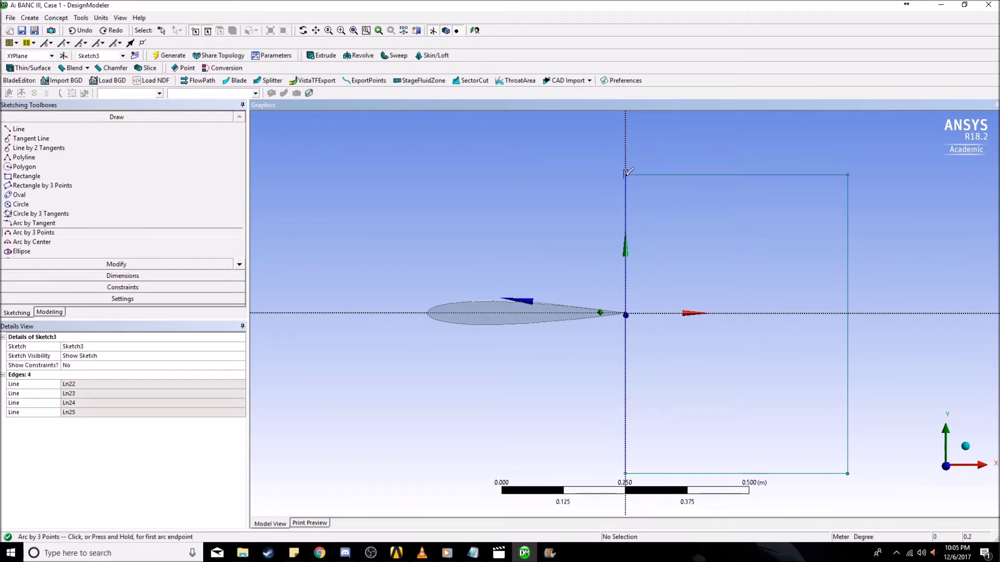
{"action": "left_click_drag", "start_coordinate": [625, 173], "coordinate": [626, 472]}
{"action": "left_click", "coordinate": [627, 470]}
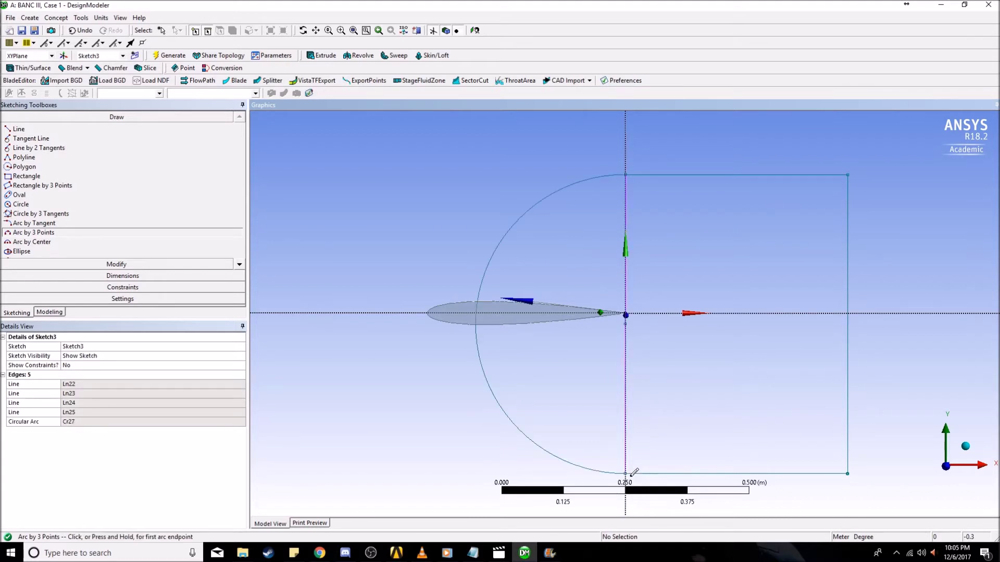
{"action": "left_click", "coordinate": [81, 265]}
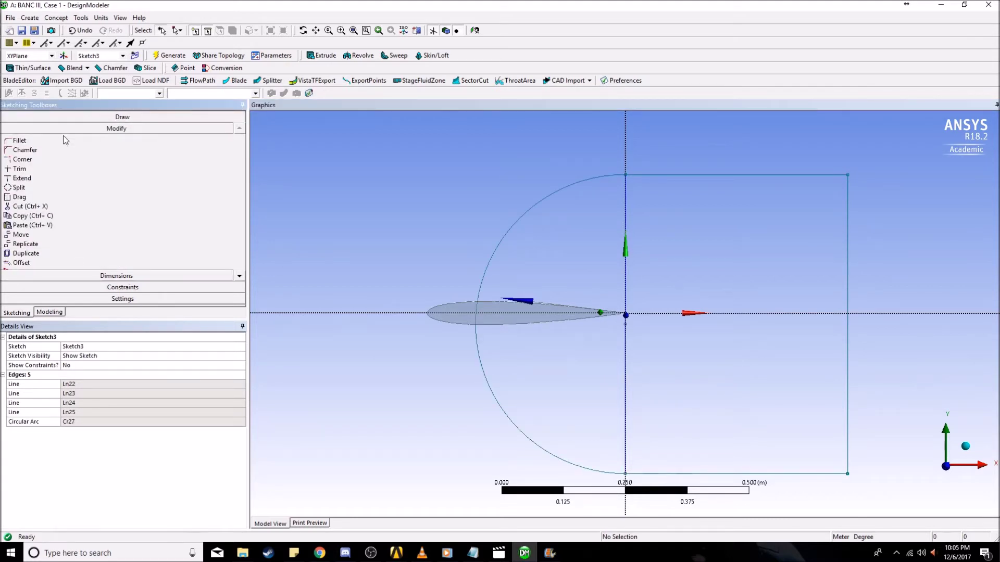
Constrain the rectangle's top and bottom edges symmetric about the horizontal axis, accepting the warning.
{"action": "left_click", "coordinate": [21, 168]}
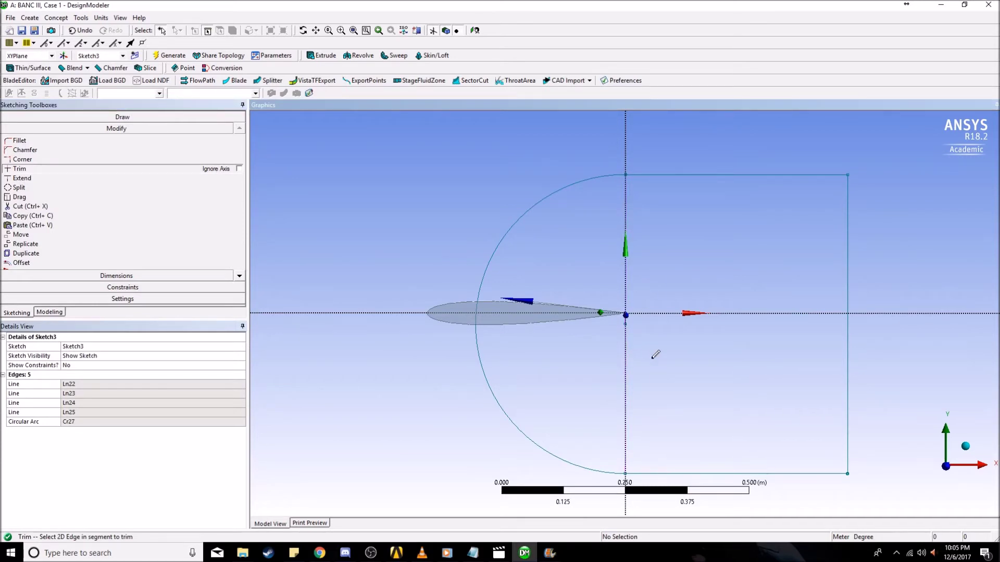
{"action": "scroll", "coordinate": [644, 313], "scroll_direction": "down", "scroll_amount": 1}
{"action": "scroll", "coordinate": [685, 350], "scroll_direction": "up", "scroll_amount": 1}
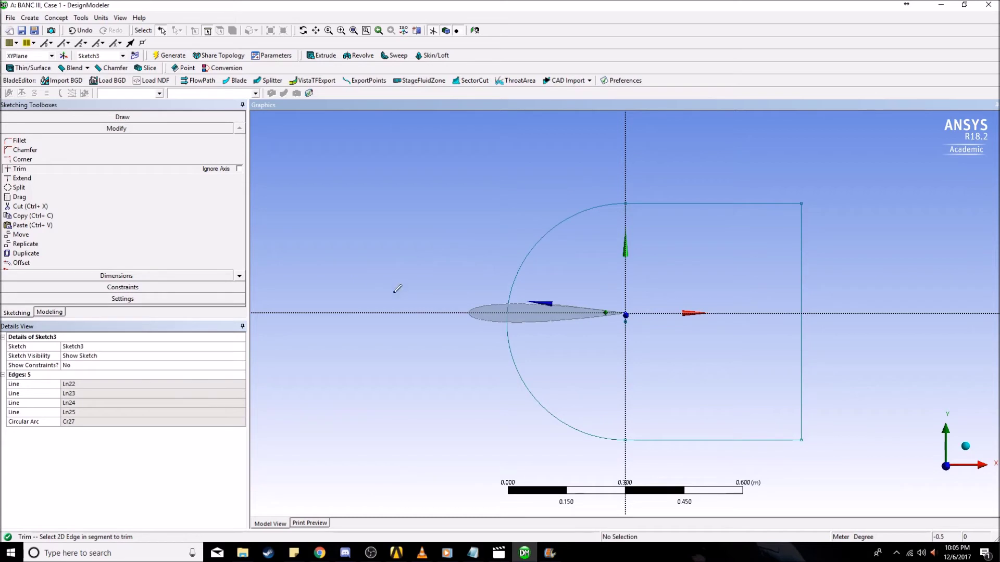
{"action": "left_click", "coordinate": [129, 286]}
{"action": "left_click", "coordinate": [36, 230]}
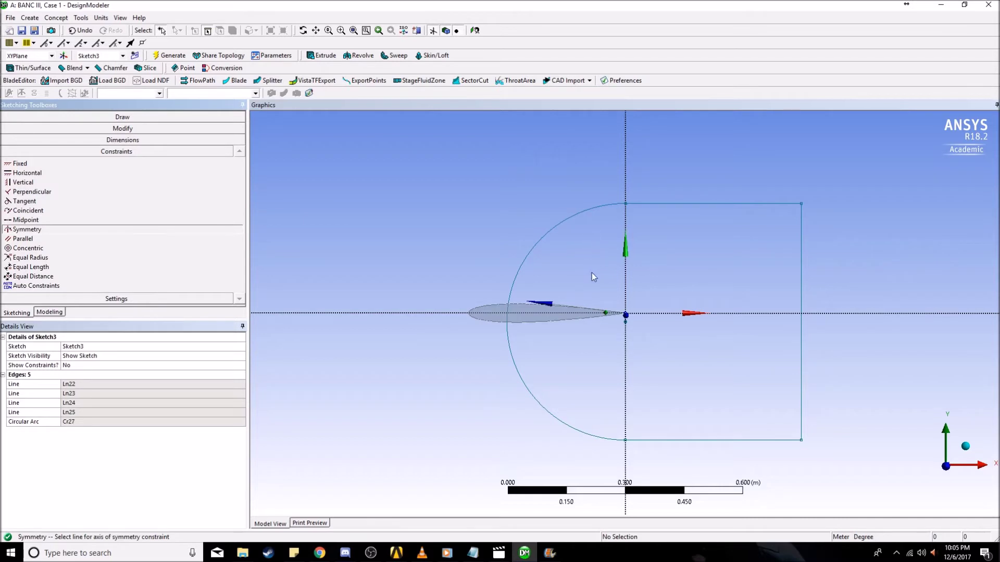
{"action": "left_click", "coordinate": [660, 314]}
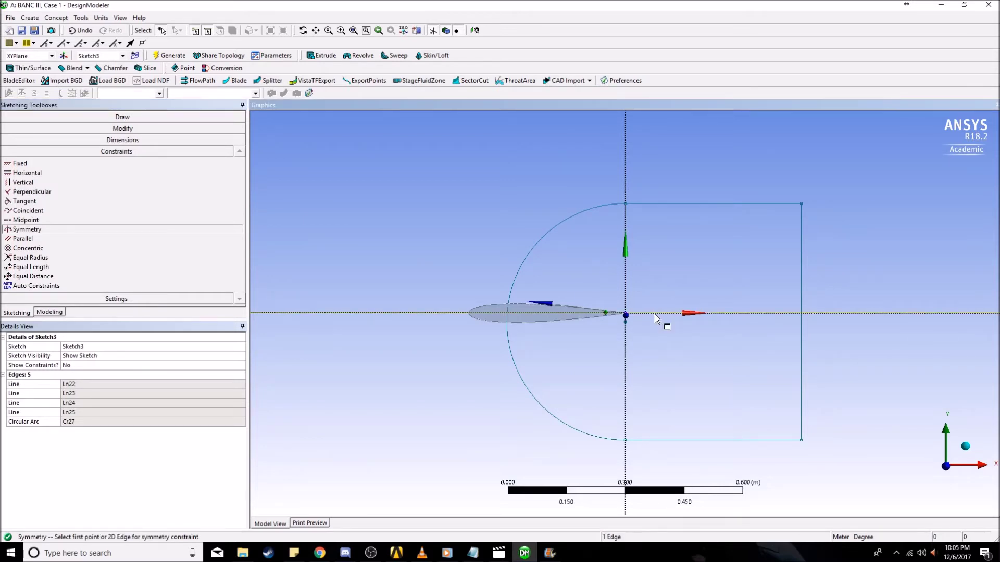
{"action": "left_click", "coordinate": [669, 203]}
{"action": "left_click", "coordinate": [688, 440]}
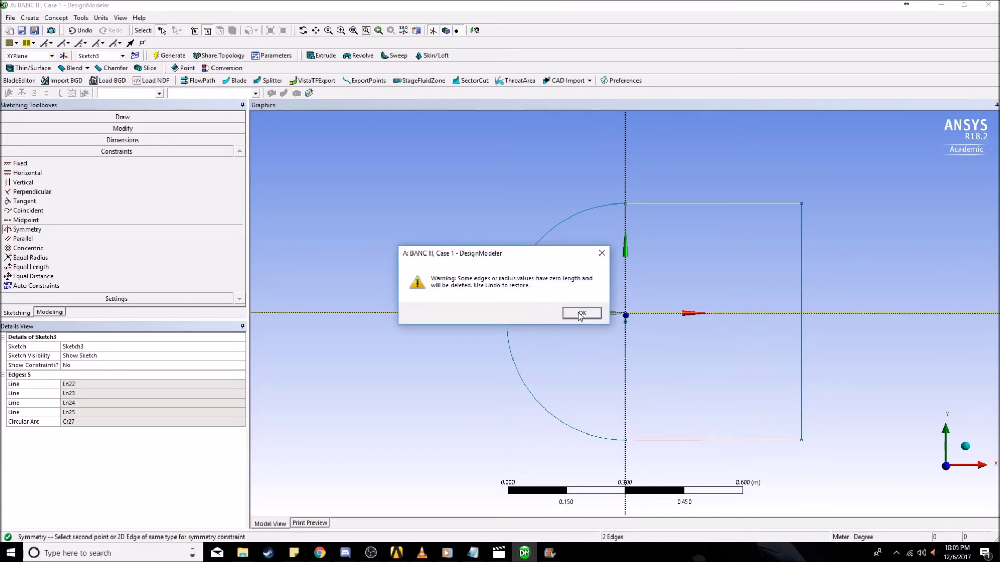
{"action": "left_click", "coordinate": [579, 314]}
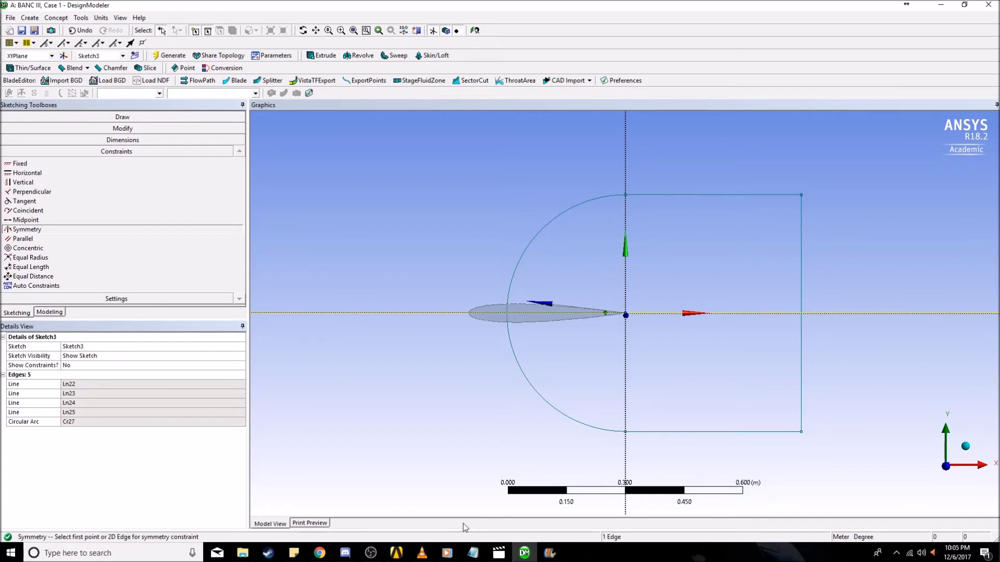
{"action": "left_click", "coordinate": [104, 298]}
Add vertical dimension V6 from the rectangle's top edge to the horizontal axis, set to 15 m.
{"action": "left_click", "coordinate": [123, 140]}
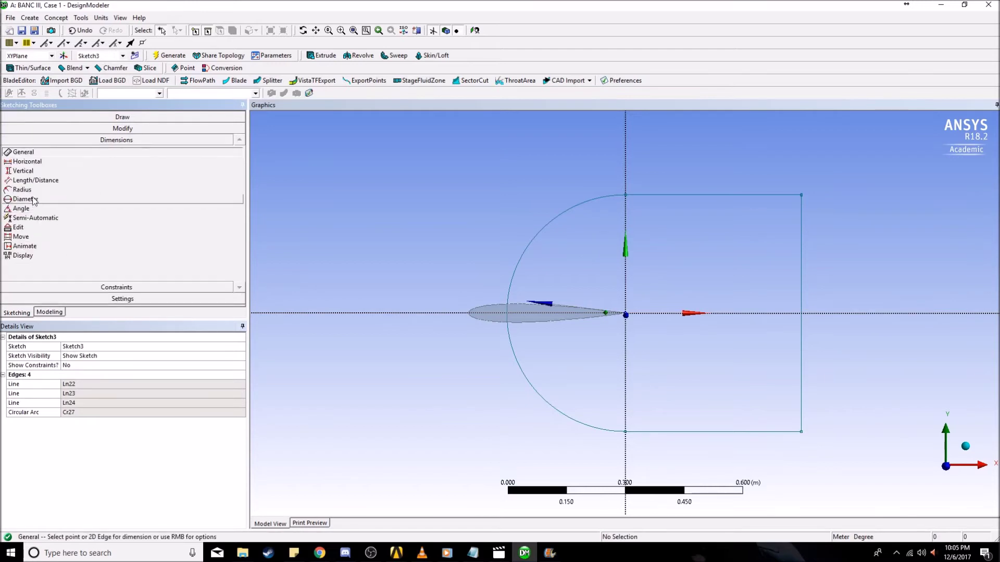
{"action": "left_click", "coordinate": [23, 171]}
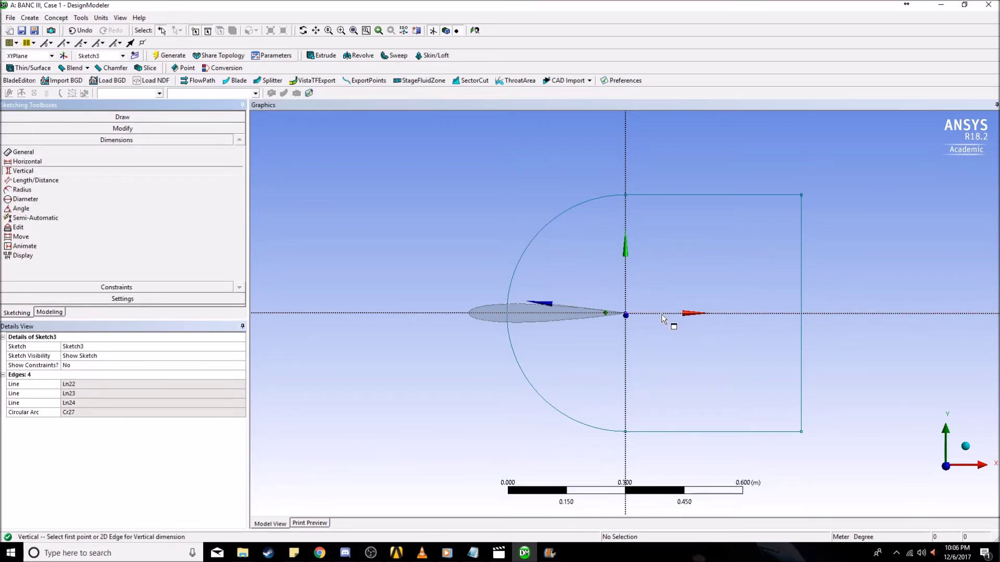
{"action": "left_click", "coordinate": [681, 194]}
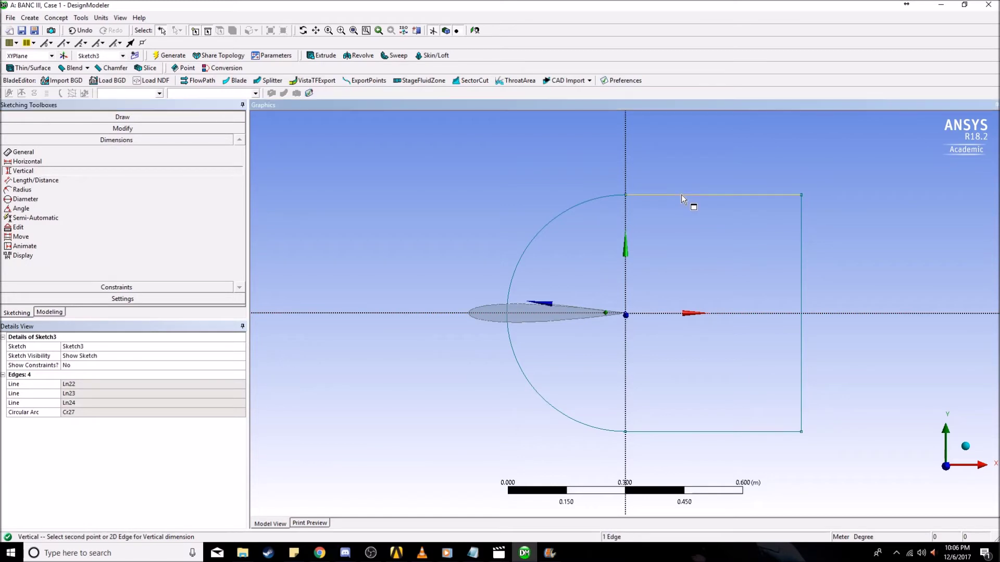
{"action": "left_click", "coordinate": [684, 313]}
{"action": "left_click", "coordinate": [710, 254]}
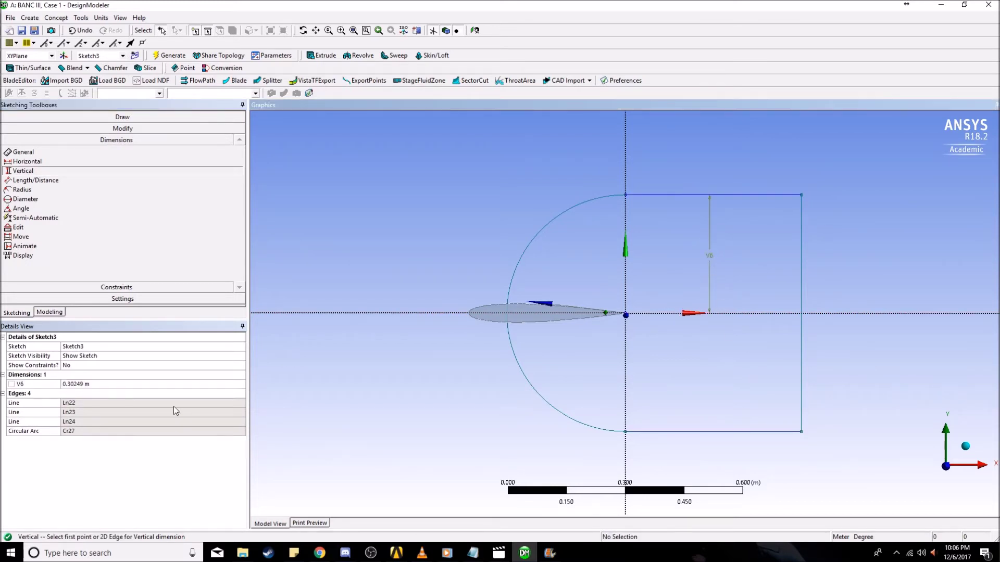
{"action": "left_click", "coordinate": [146, 383]}
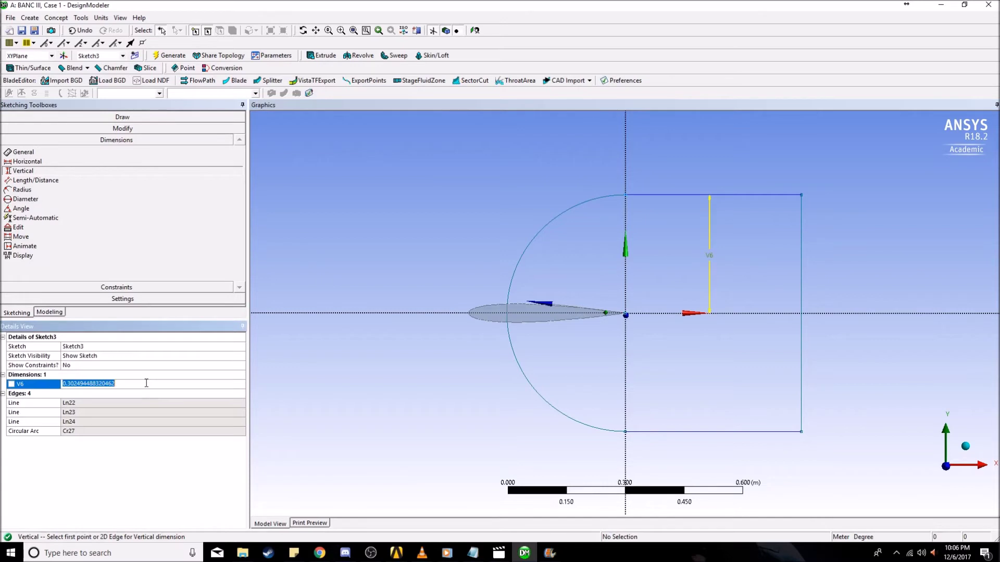
{"action": "type", "text": "15"}
{"action": "key", "text": "Return"}
{"action": "scroll", "coordinate": [685, 420], "scroll_direction": "down", "scroll_amount": 5}
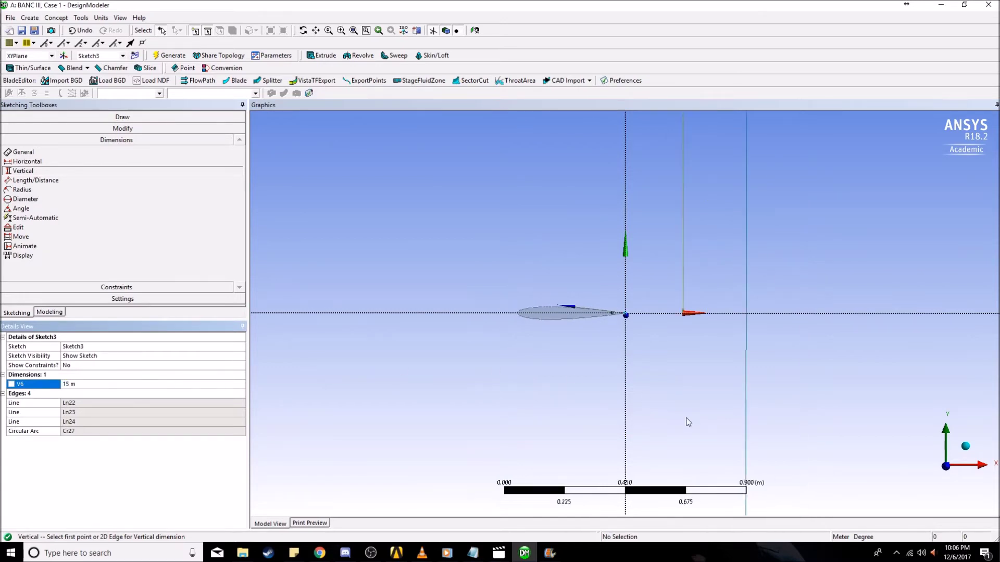
{"action": "scroll", "coordinate": [692, 456], "scroll_direction": "down", "scroll_amount": 10}
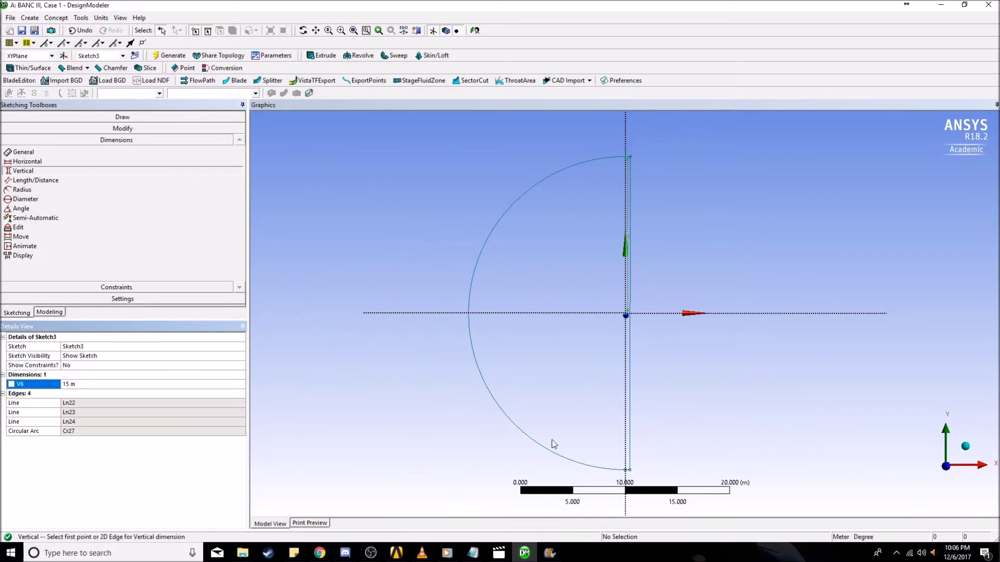
Add general dimension L7 between the sketch's two corners and set it to 15 m.
{"action": "left_click", "coordinate": [70, 154]}
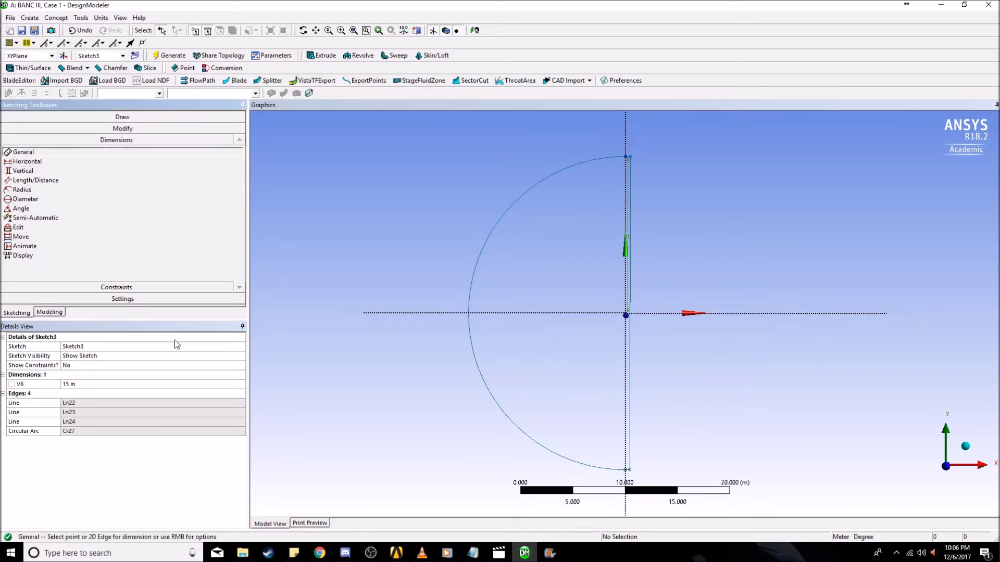
{"action": "left_click", "coordinate": [627, 471]}
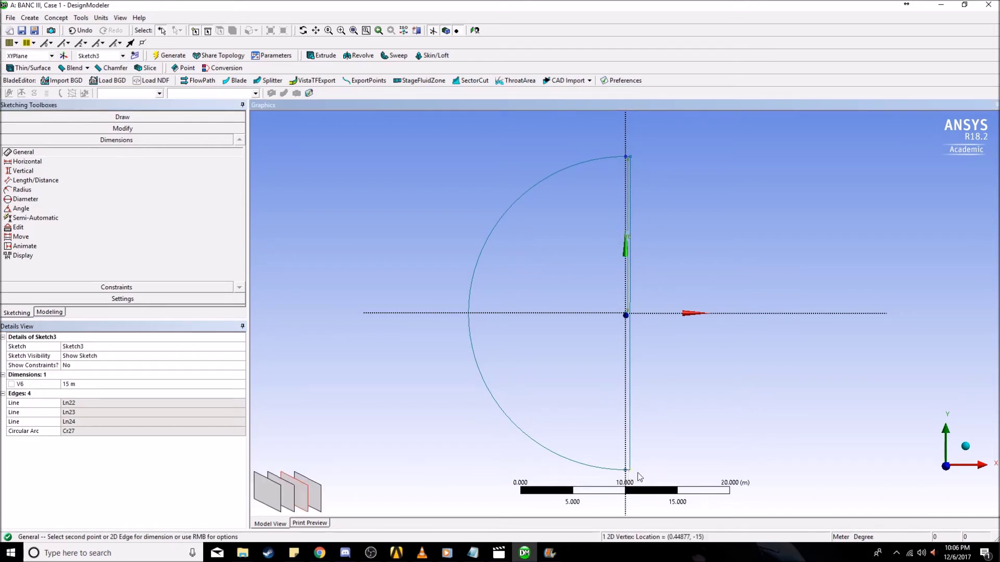
{"action": "scroll", "coordinate": [634, 476], "scroll_direction": "up", "scroll_amount": 2}
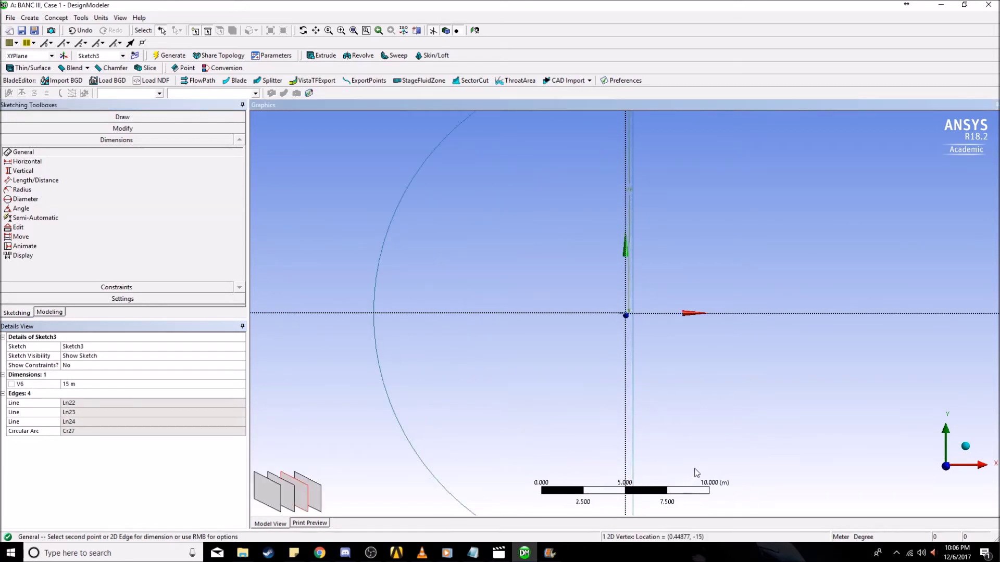
{"action": "middle_click_drag", "start_coordinate": [697, 471], "coordinate": [693, 376]}
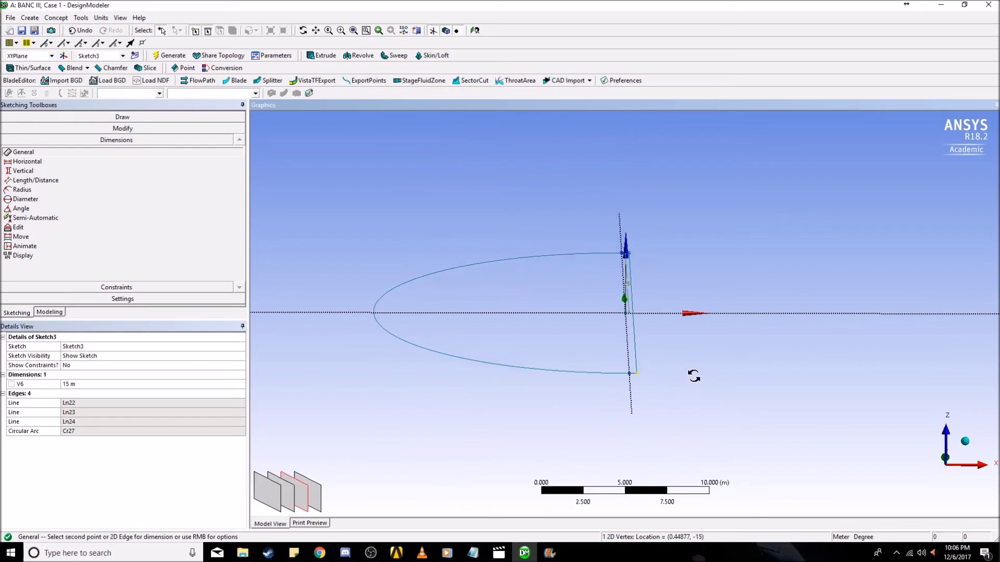
{"action": "left_click", "coordinate": [635, 374]}
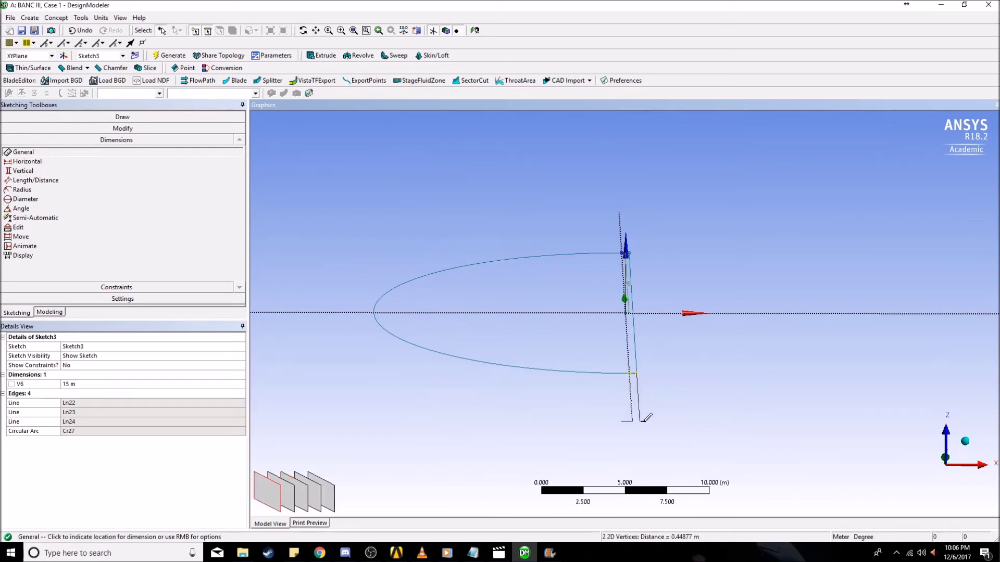
{"action": "left_click", "coordinate": [678, 434]}
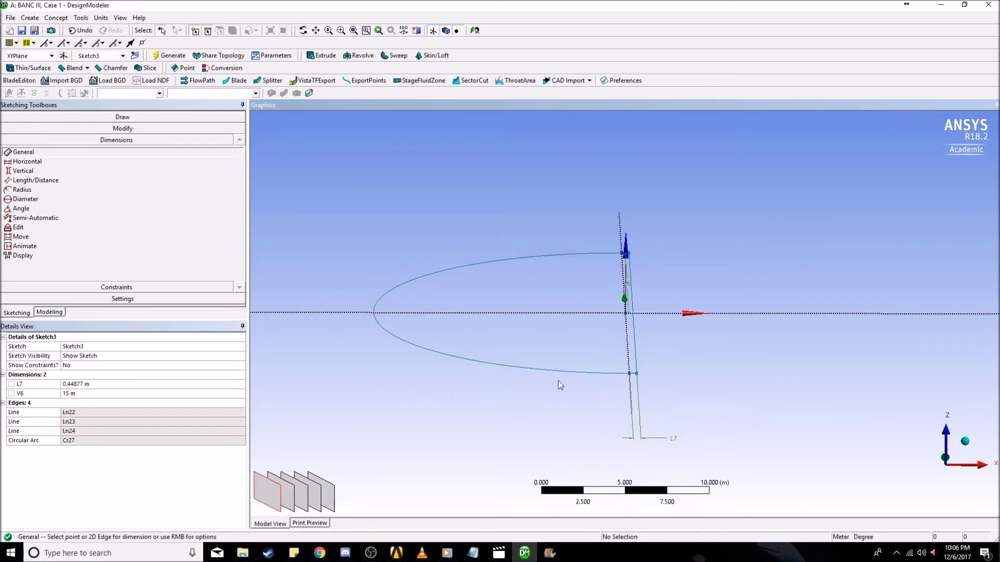
{"action": "mouse_move", "coordinate": [557, 384]}
{"action": "middle_mouse_down"}
{"action": "mouse_move", "coordinate": [536, 414]}
{"action": "mouse_move", "coordinate": [562, 364]}
{"action": "middle_mouse_up"}
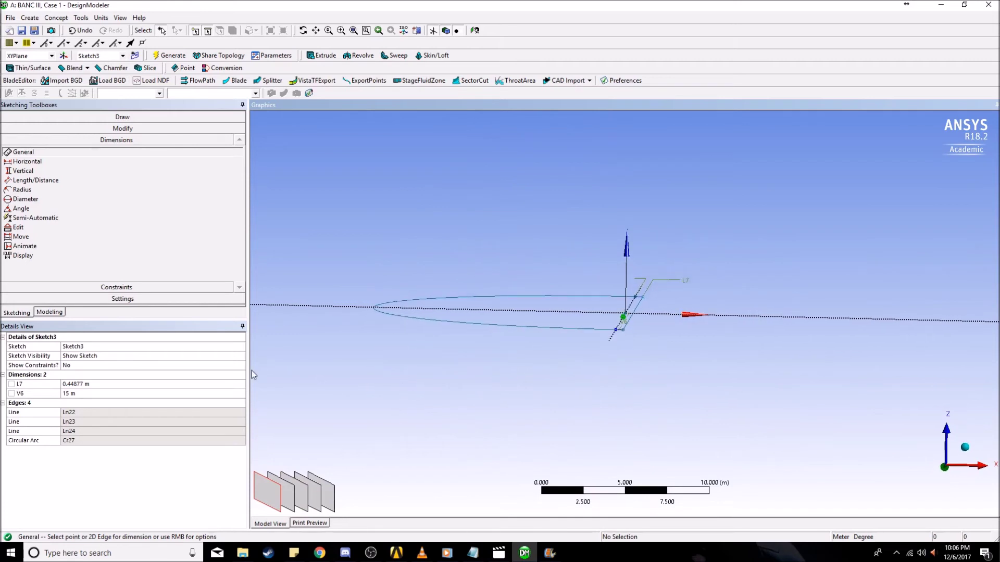
{"action": "left_click", "coordinate": [172, 388]}
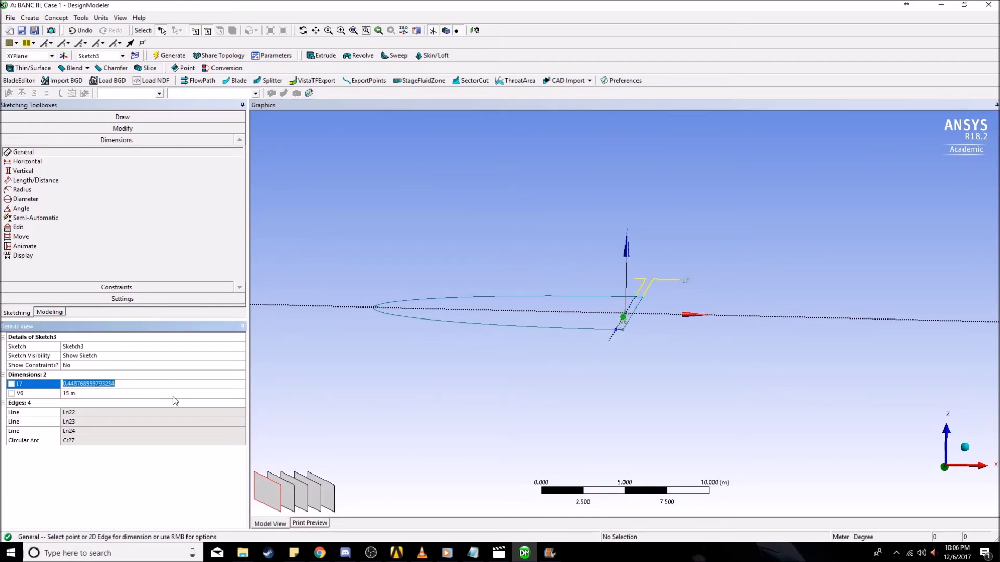
{"action": "type", "text": "15"}
{"action": "key", "text": "Return"}
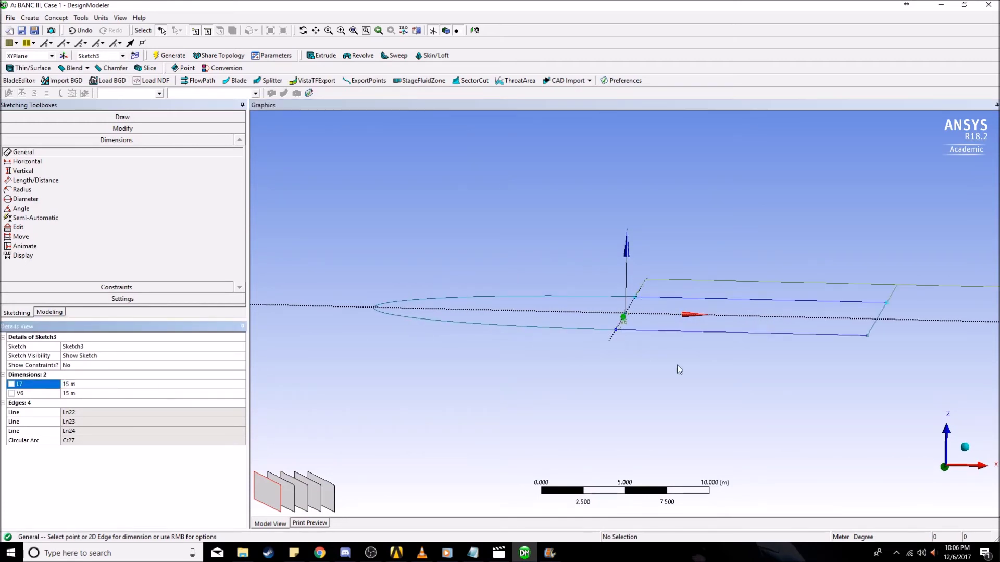
View the dimensioned sketch straight on along its plane normal and return to the modeling tree.
{"action": "mouse_move", "coordinate": [679, 370]}
{"action": "middle_mouse_down"}
{"action": "mouse_move", "coordinate": [771, 402]}
{"action": "mouse_move", "coordinate": [781, 430]}
{"action": "mouse_move", "coordinate": [981, 442]}
{"action": "middle_mouse_up"}
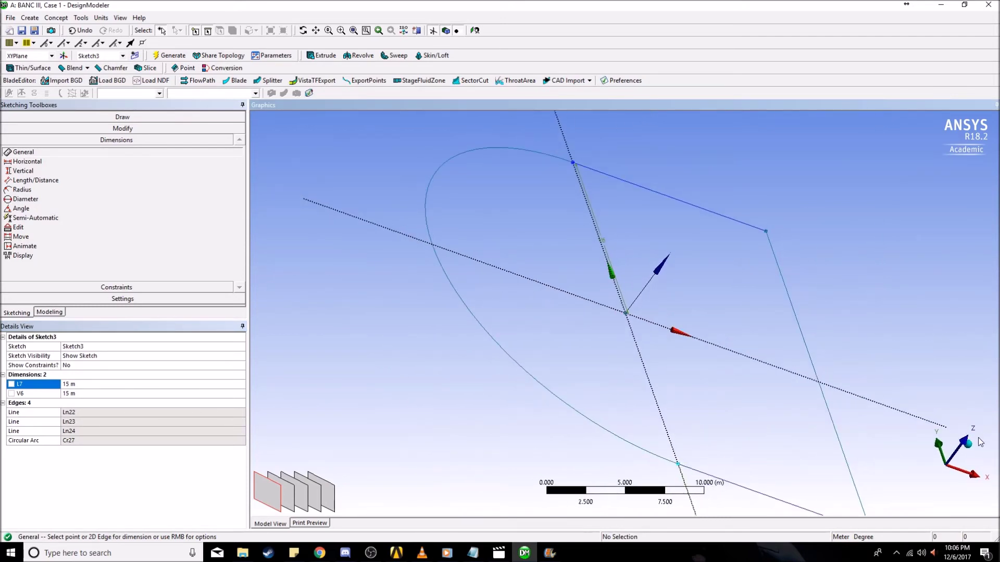
{"action": "left_click", "coordinate": [943, 448]}
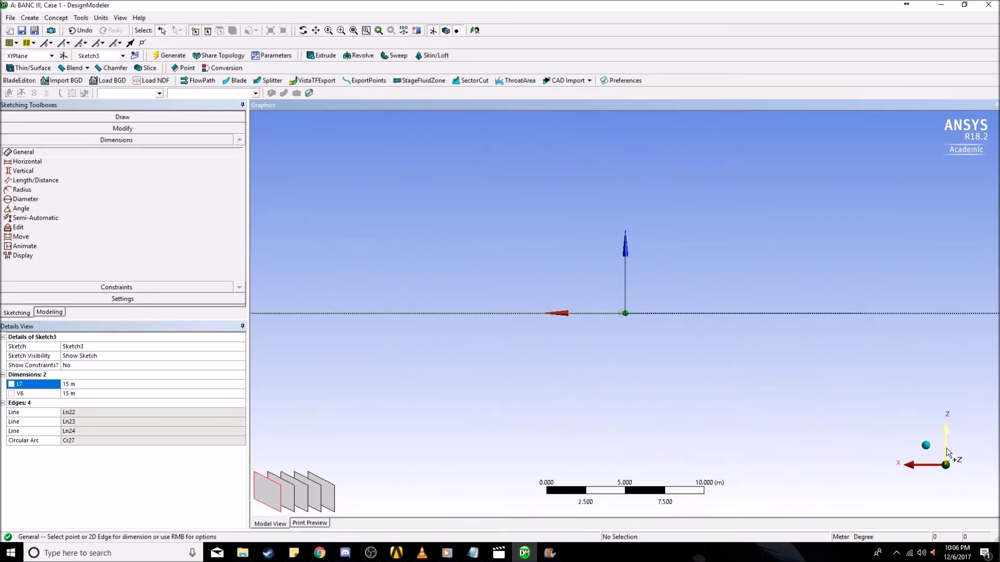
{"action": "left_click", "coordinate": [925, 465]}
{"action": "left_click", "coordinate": [946, 448]}
{"action": "left_click", "coordinate": [948, 468]}
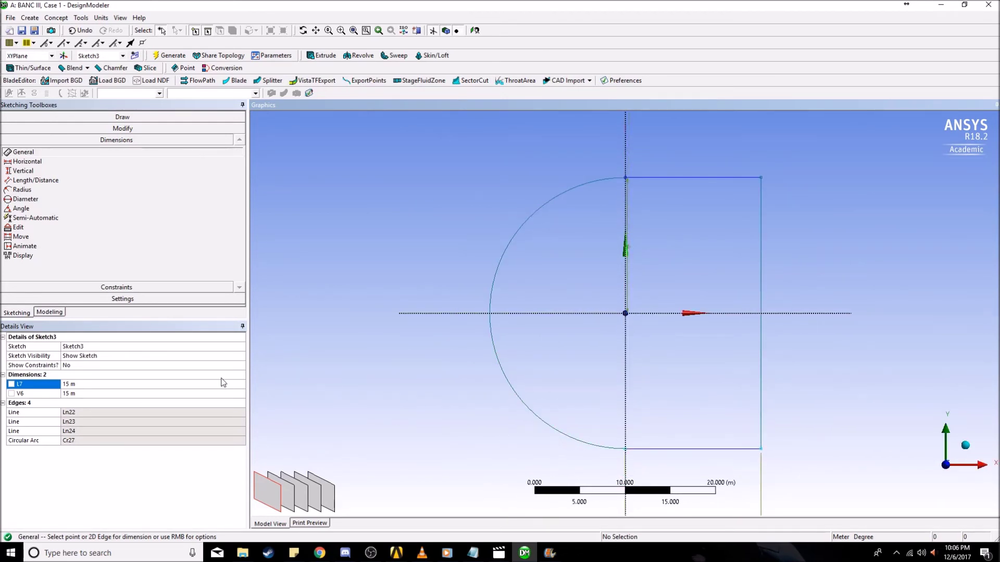
{"action": "left_click", "coordinate": [50, 312]}
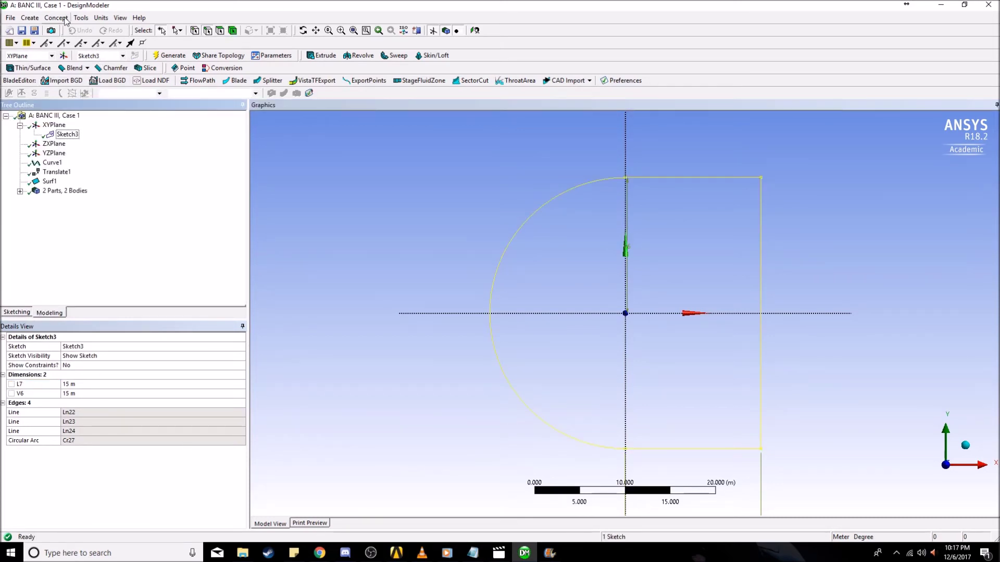
Generate SurfaceSk1 from Sketch3, filling the C-shaped outline with an 803.43 m² face.
{"action": "left_click", "coordinate": [56, 18]}
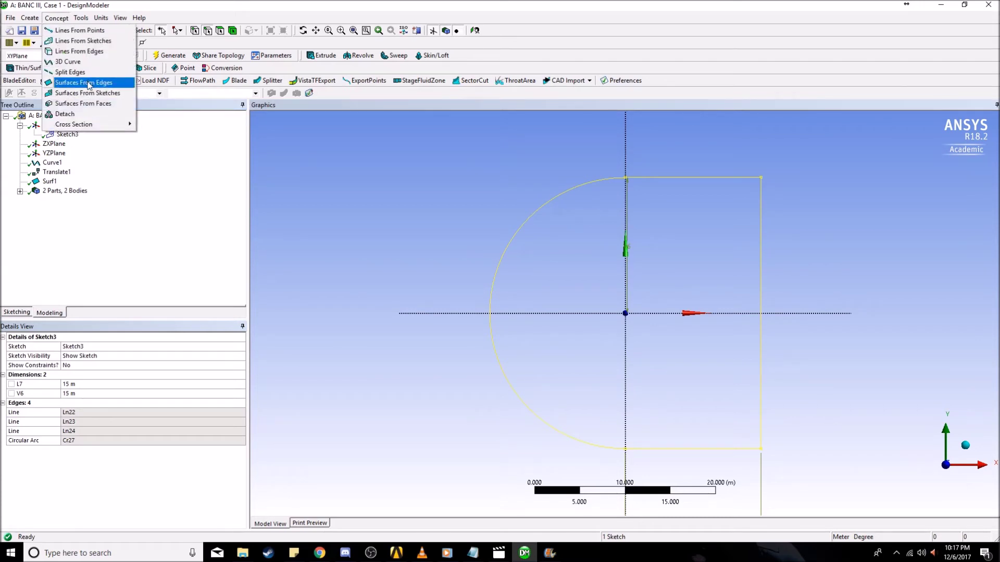
{"action": "left_click", "coordinate": [88, 93]}
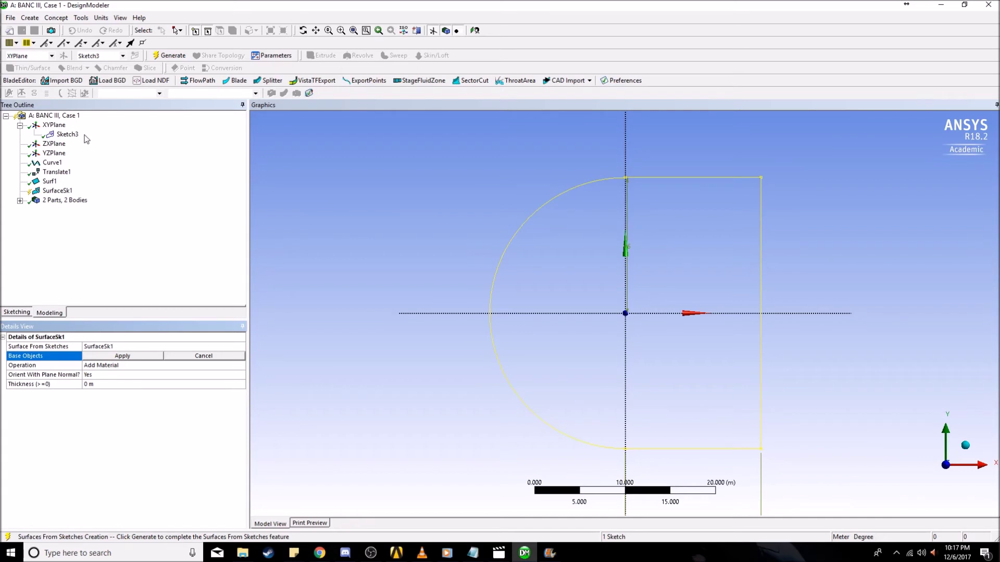
{"action": "left_click", "coordinate": [67, 134]}
{"action": "left_click", "coordinate": [510, 242]}
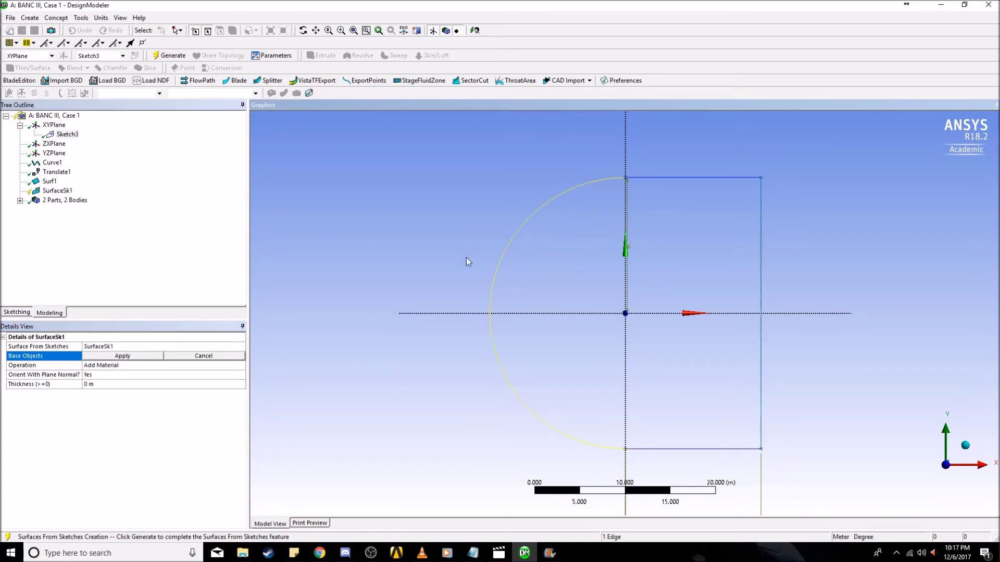
{"action": "left_click", "coordinate": [153, 359]}
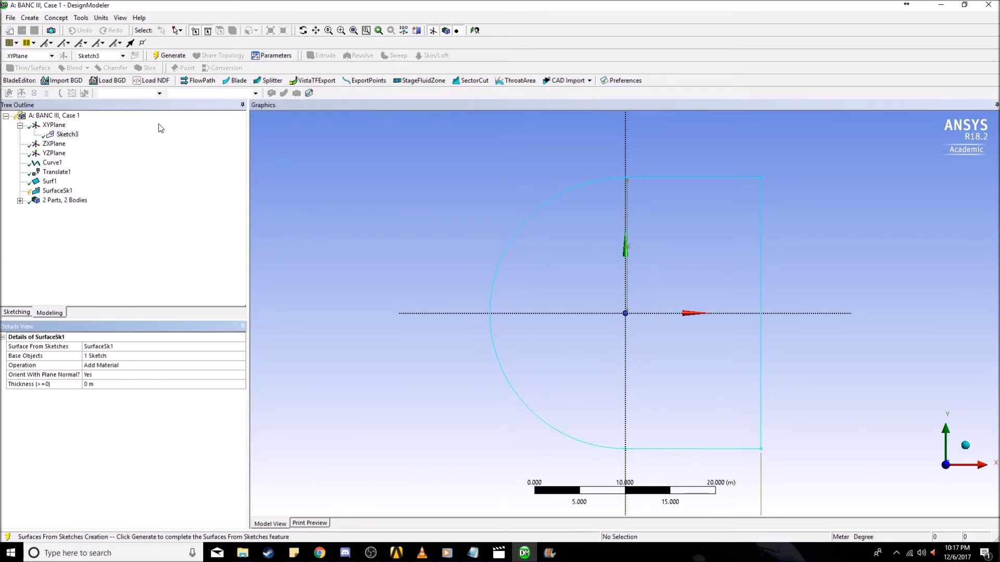
{"action": "left_click", "coordinate": [171, 56]}
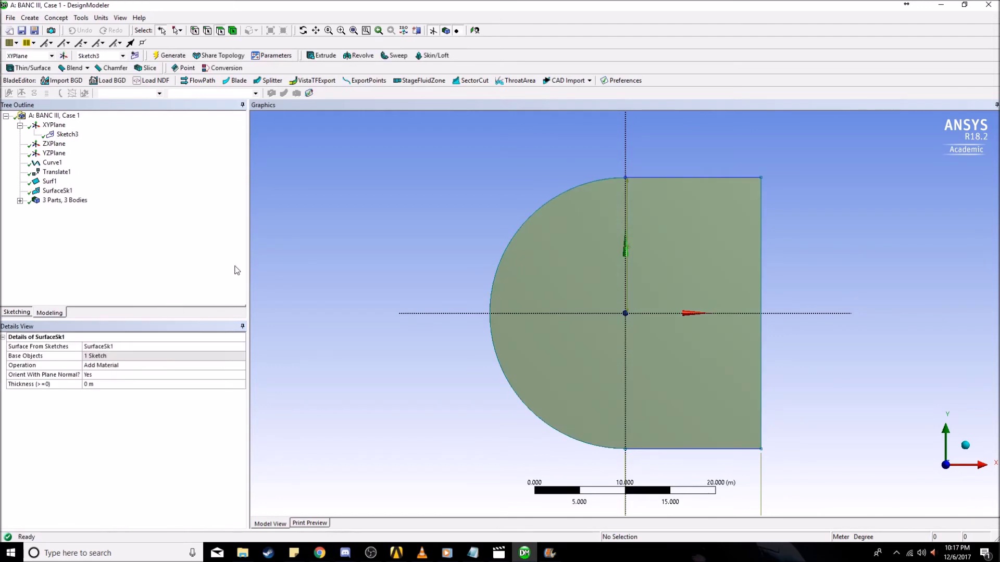
{"action": "scroll", "coordinate": [680, 342], "scroll_direction": "up", "scroll_amount": 6}
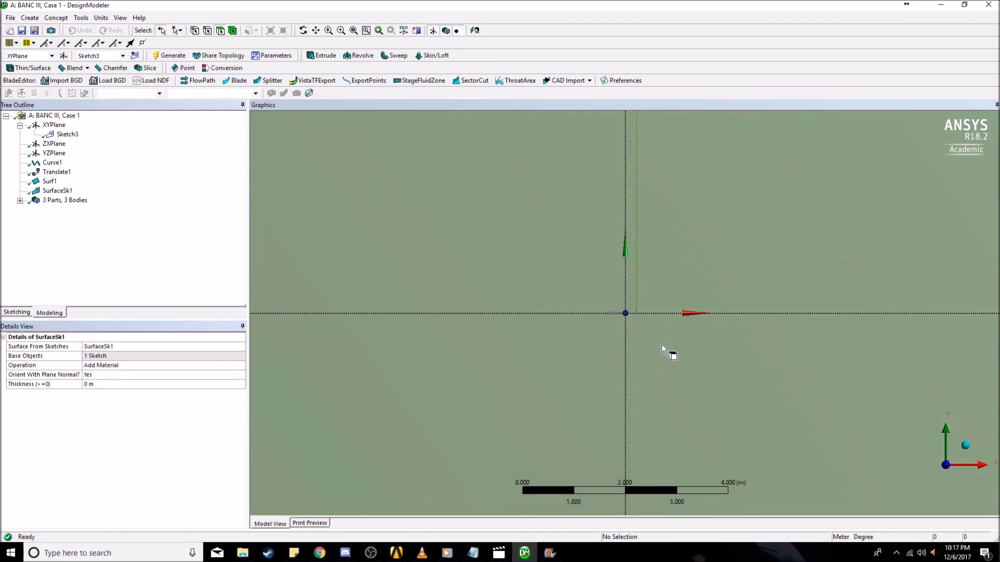
{"action": "scroll", "coordinate": [647, 341], "scroll_direction": "up", "scroll_amount": 6}
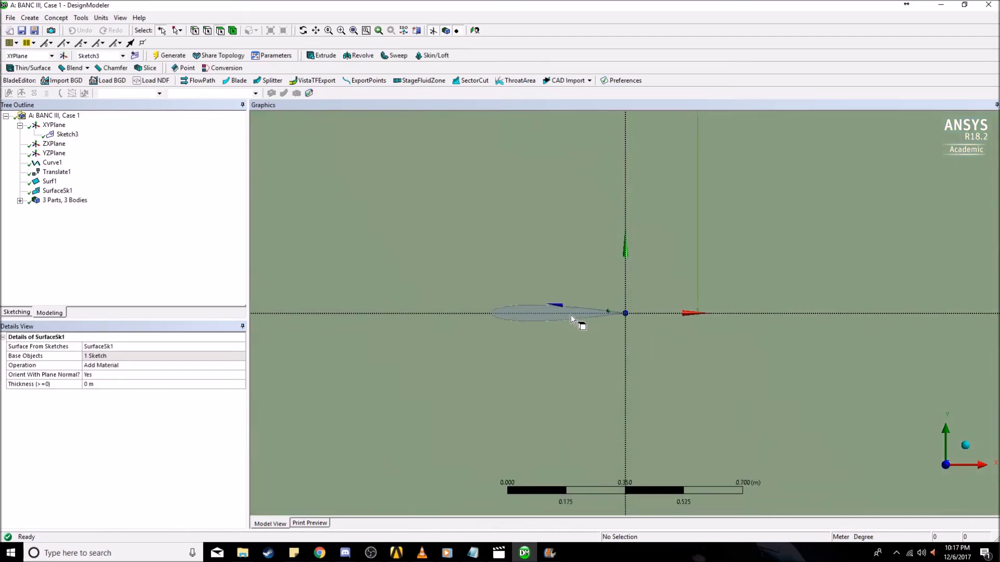
{"action": "scroll", "coordinate": [570, 318], "scroll_direction": "up", "scroll_amount": 4}
{"action": "scroll", "coordinate": [404, 309], "scroll_direction": "down", "scroll_amount": 5}
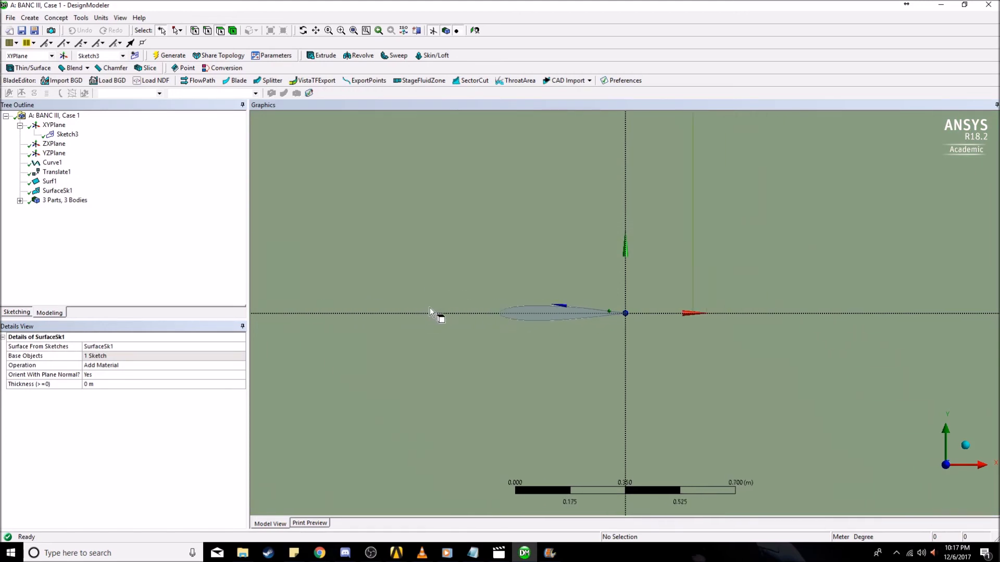
{"action": "scroll", "coordinate": [448, 312], "scroll_direction": "down", "scroll_amount": 7}
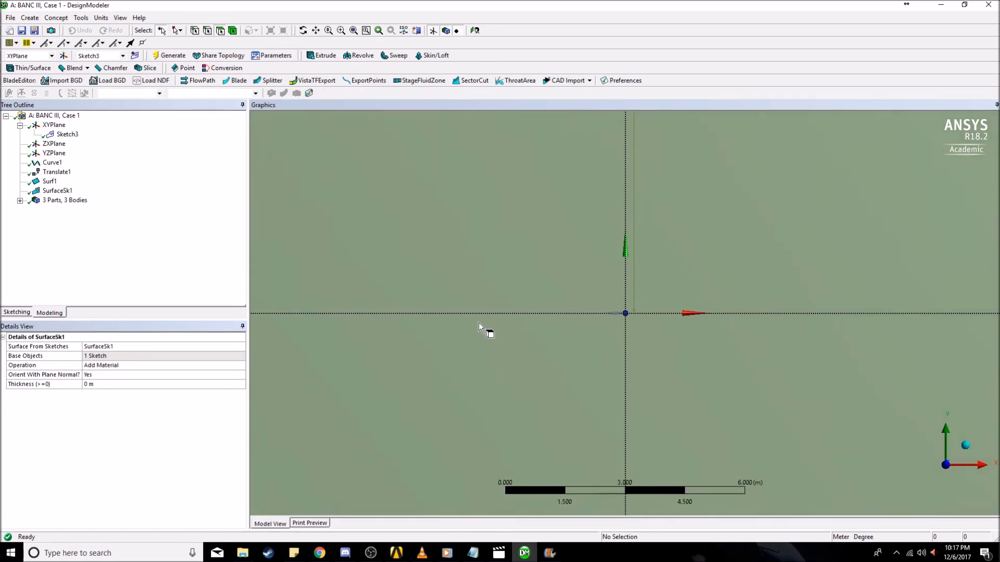
{"action": "scroll", "coordinate": [479, 326], "scroll_direction": "down", "scroll_amount": 4}
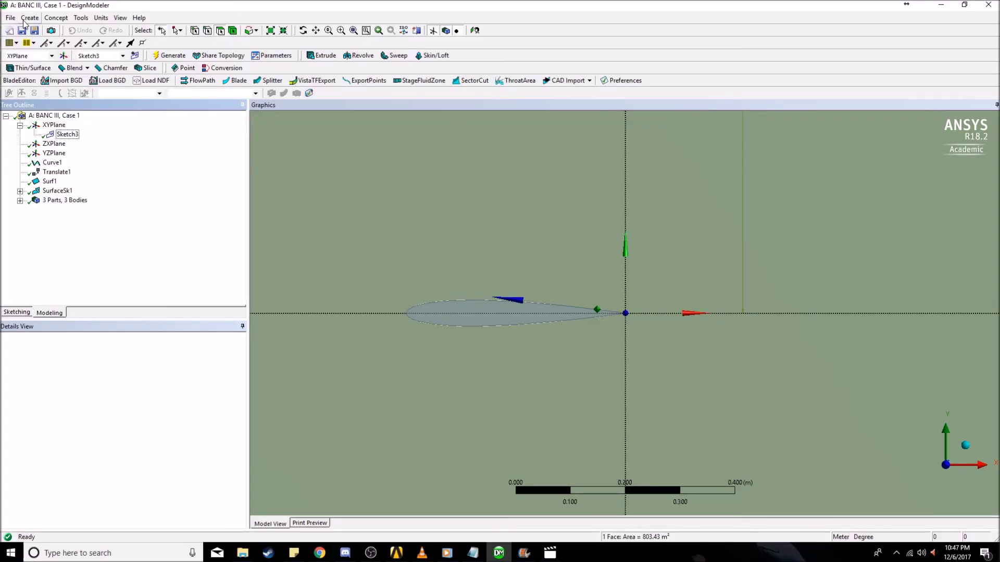
Create a Boolean with Operation set to Subtract and the surrounding domain as target body.
{"action": "left_click", "coordinate": [26, 20]}
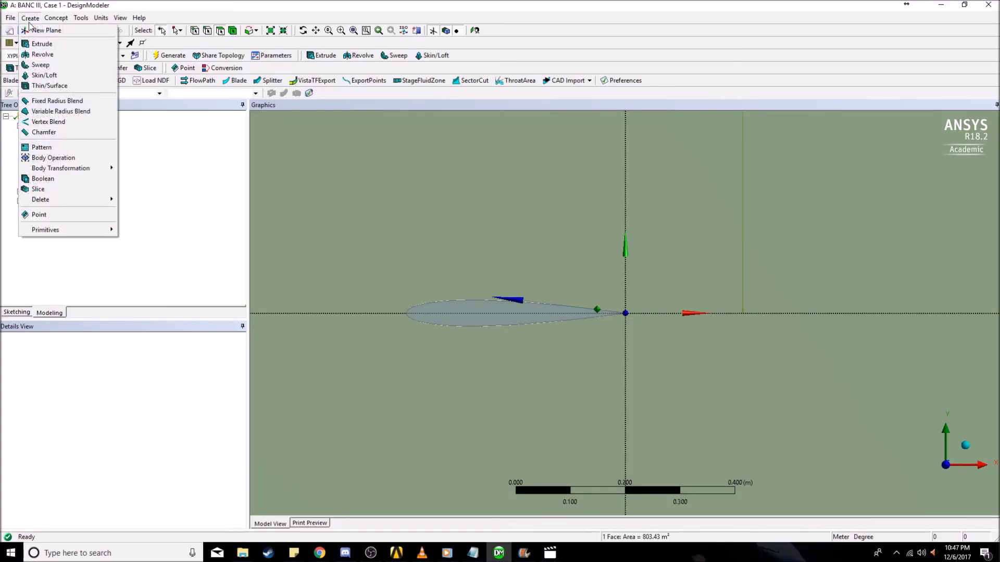
{"action": "left_click", "coordinate": [66, 180]}
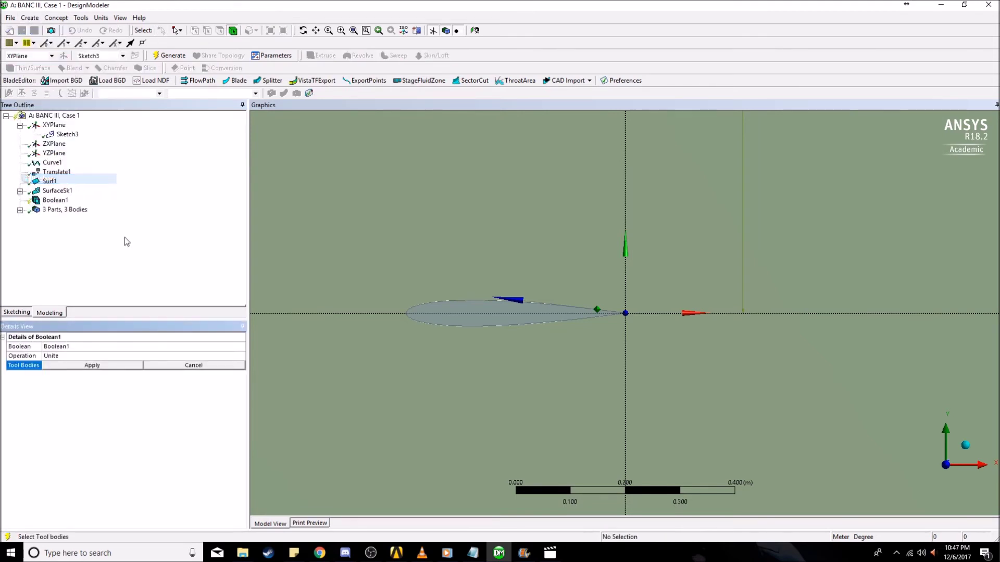
{"action": "left_click", "coordinate": [57, 359]}
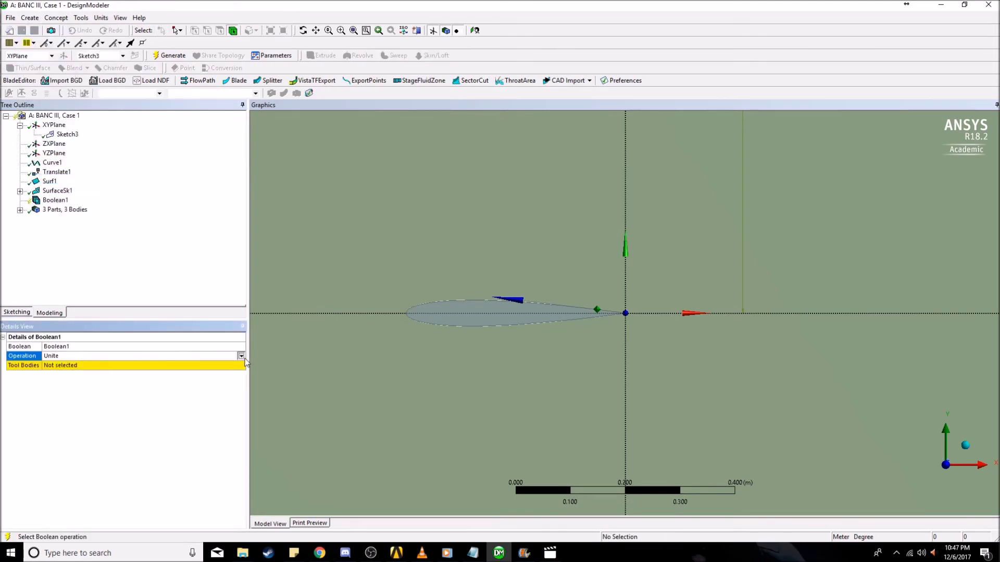
{"action": "left_click", "coordinate": [83, 360]}
{"action": "left_click", "coordinate": [94, 371]}
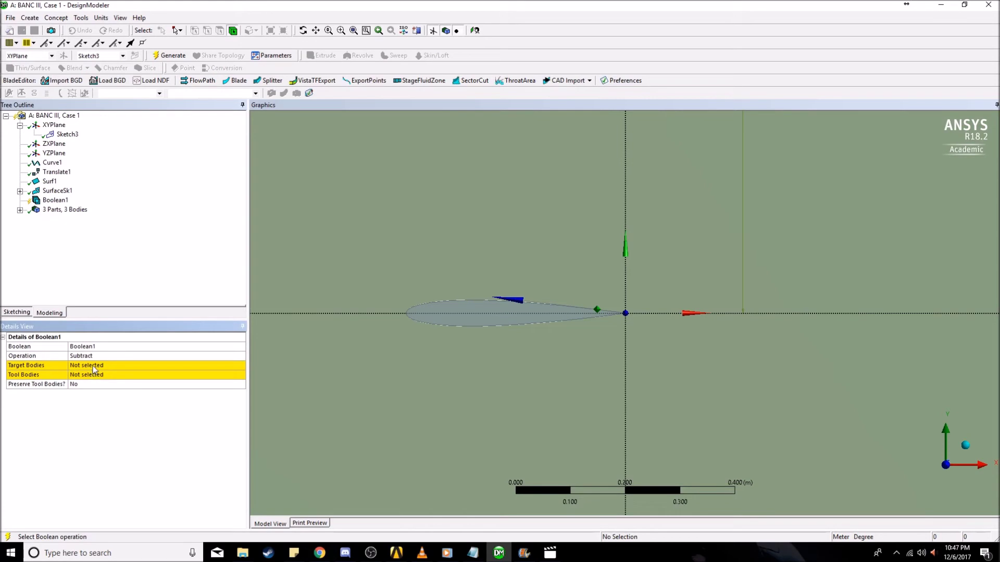
{"action": "left_click", "coordinate": [95, 368]}
{"action": "left_click", "coordinate": [428, 215]}
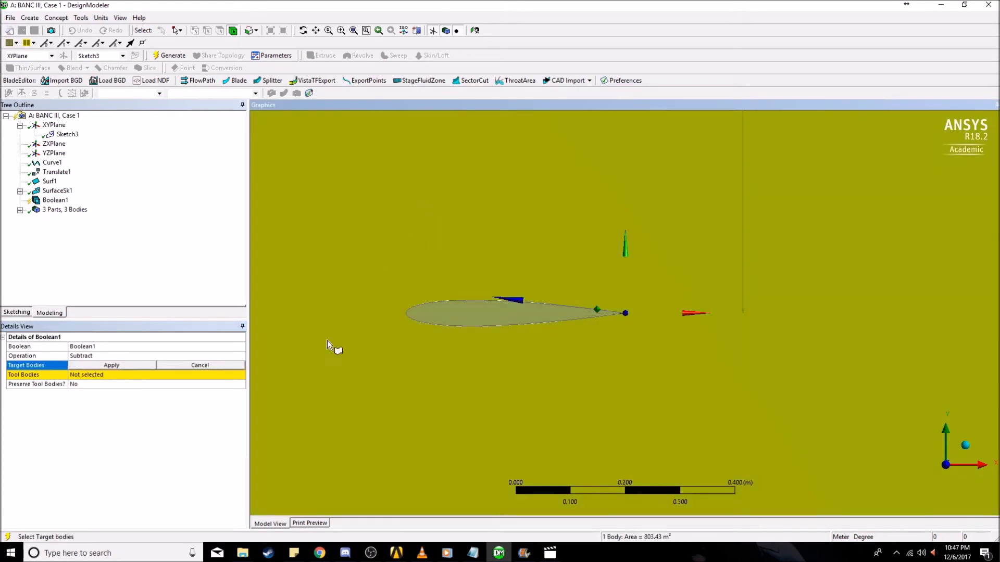
{"action": "left_click", "coordinate": [123, 367]}
Set the airfoil as tool body and generate Boolean1, leaving 2 parts, 2 bodies.
{"action": "left_click", "coordinate": [107, 377]}
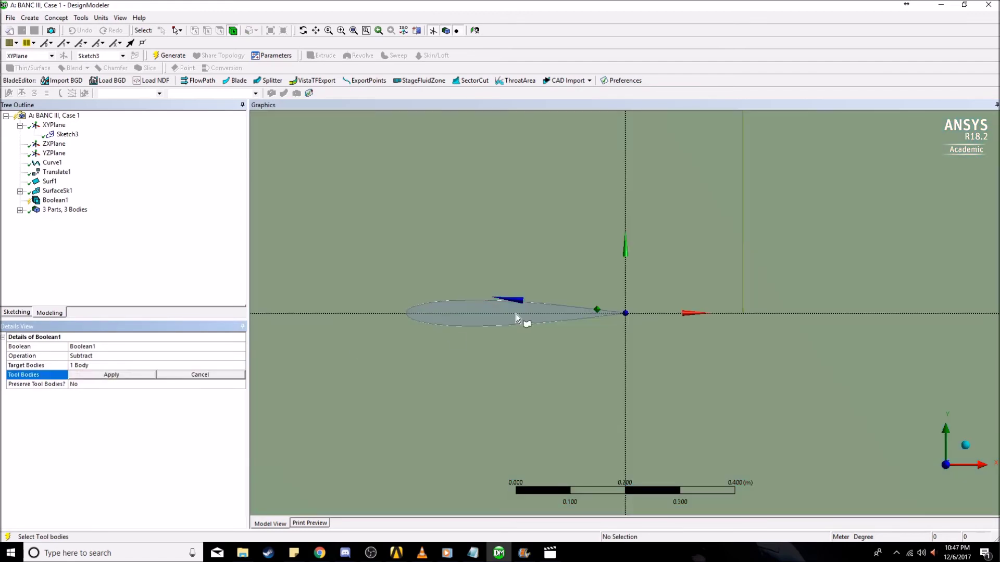
{"action": "left_click", "coordinate": [492, 311]}
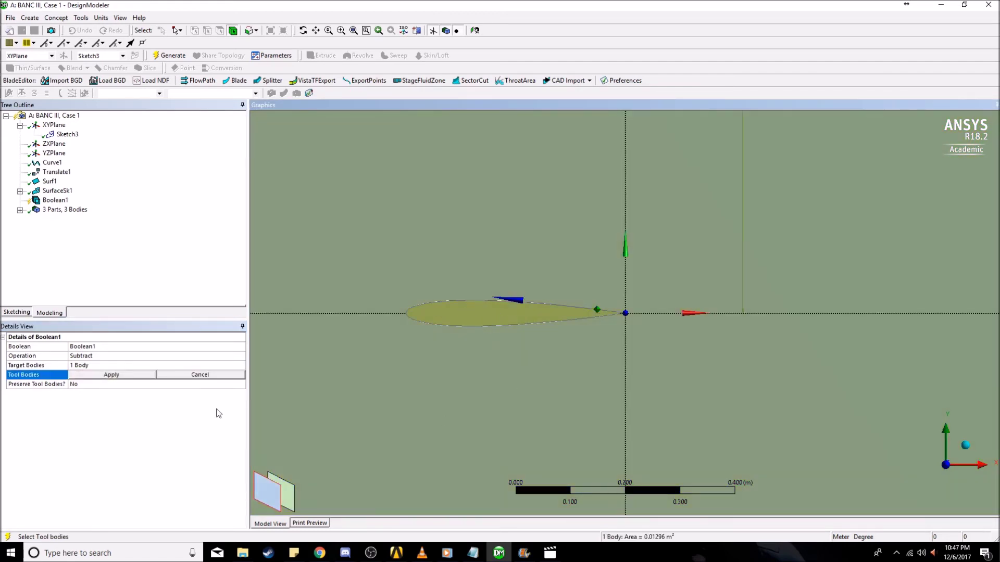
{"action": "left_click", "coordinate": [112, 376]}
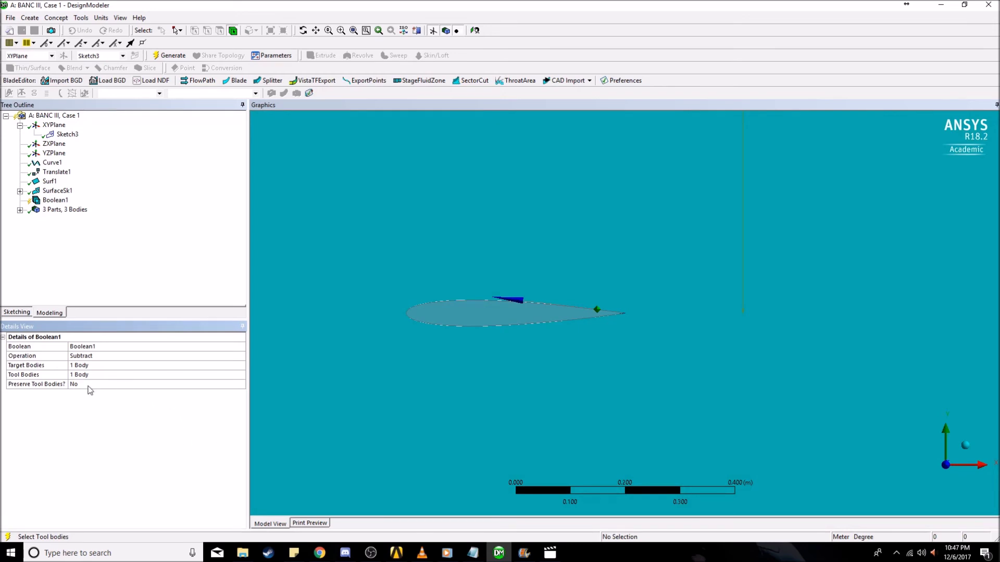
{"action": "left_click", "coordinate": [170, 56]}
{"action": "scroll", "coordinate": [530, 377], "scroll_direction": "up", "scroll_amount": 5}
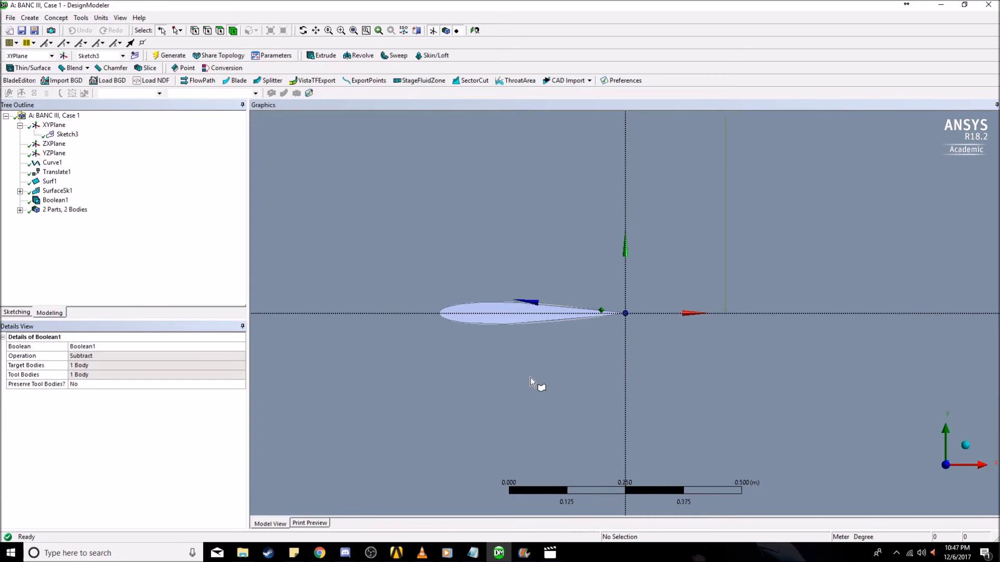
{"action": "scroll", "coordinate": [530, 328], "scroll_direction": "down", "scroll_amount": 12}
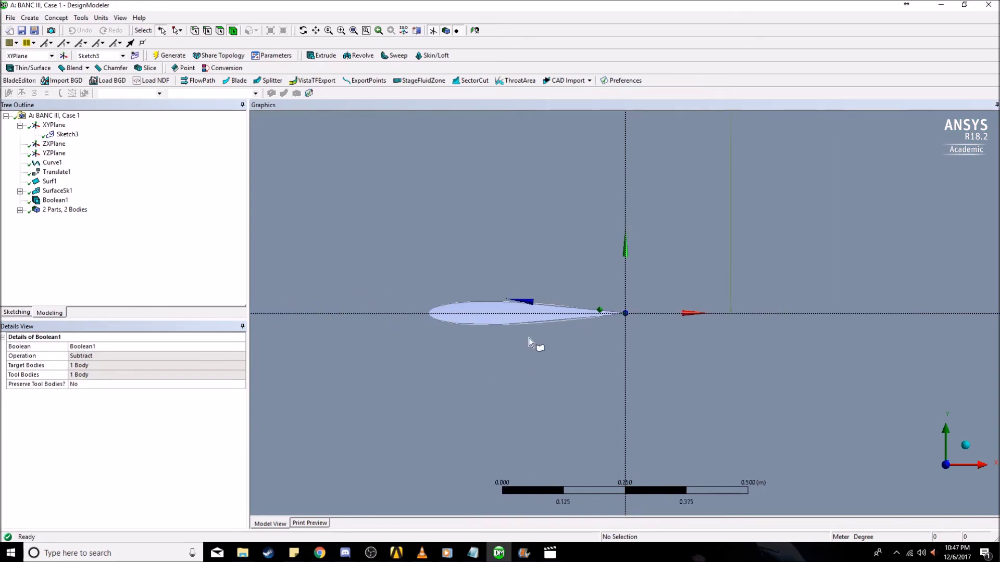
{"action": "scroll", "coordinate": [532, 346], "scroll_direction": "down", "scroll_amount": 7}
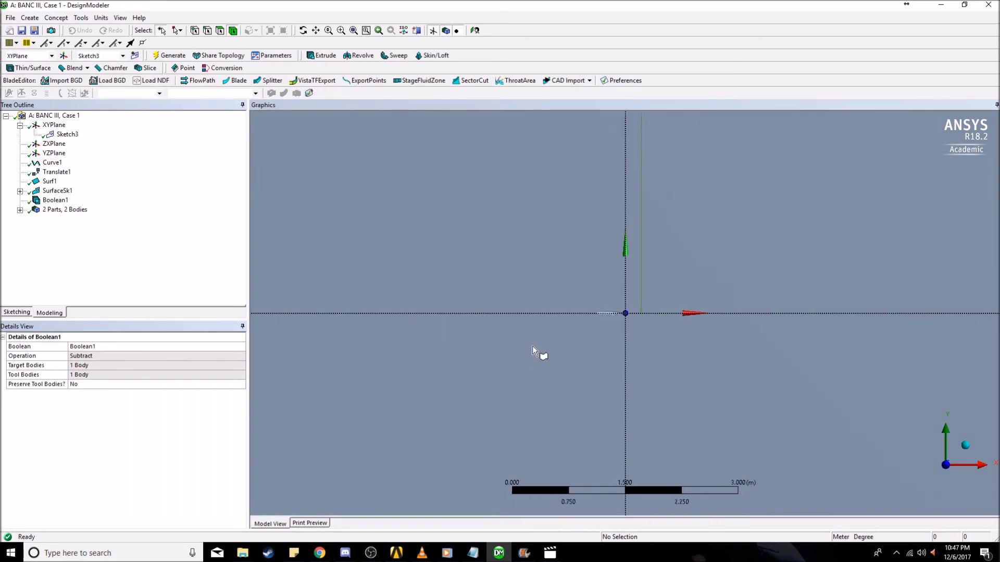
{"action": "scroll", "coordinate": [539, 348], "scroll_direction": "down", "scroll_amount": 1}
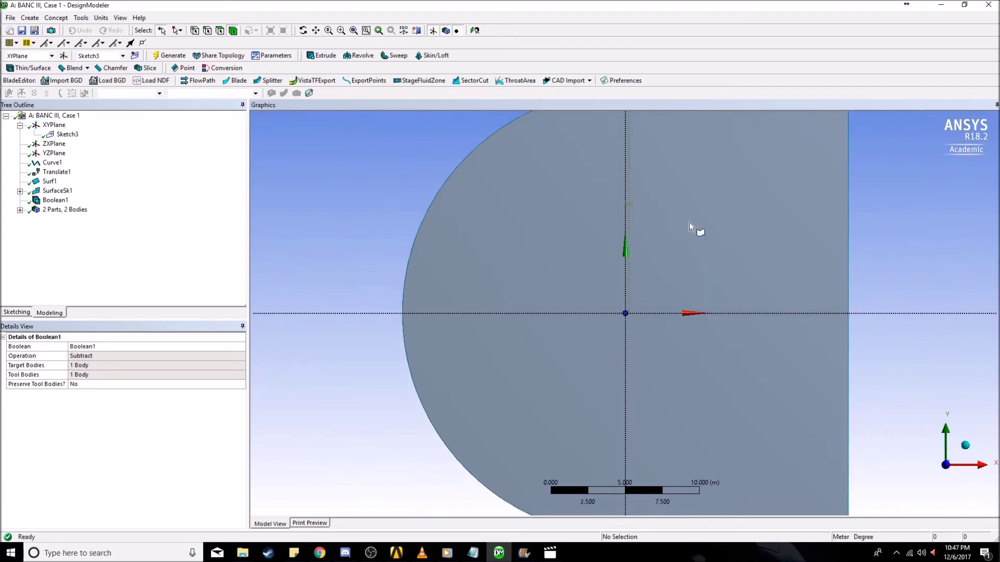
{"action": "scroll", "coordinate": [621, 330], "scroll_direction": "up", "scroll_amount": 5}
{"action": "scroll", "coordinate": [621, 331], "scroll_direction": "up", "scroll_amount": 5}
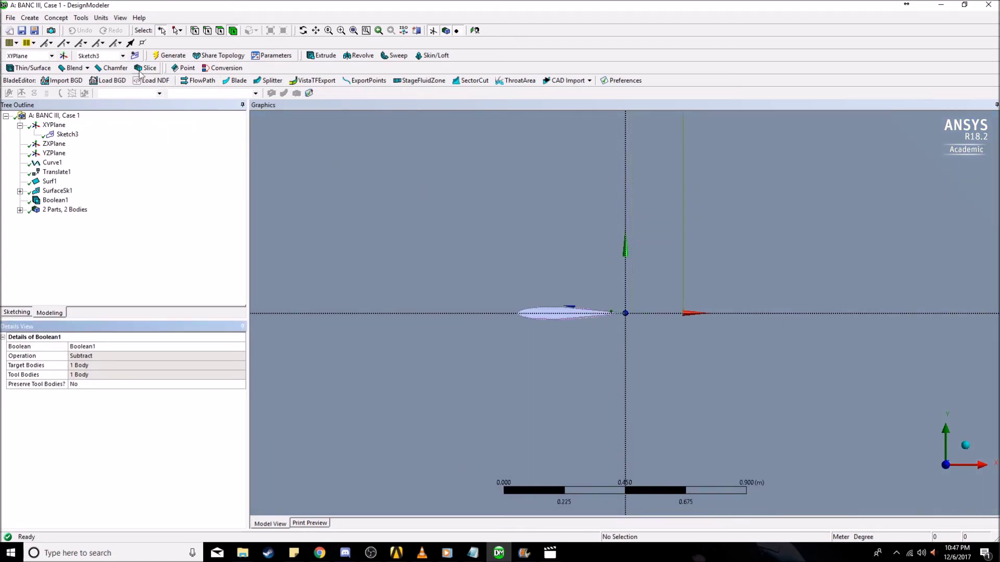
Freeze all bodies with Tools > Freeze.
{"action": "left_click", "coordinate": [82, 20]}
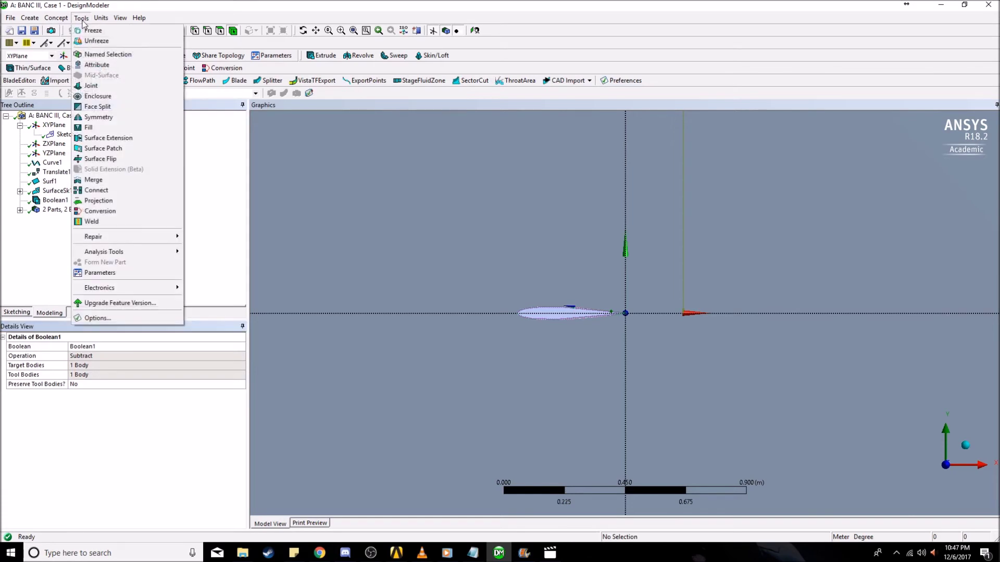
{"action": "left_click", "coordinate": [93, 31]}
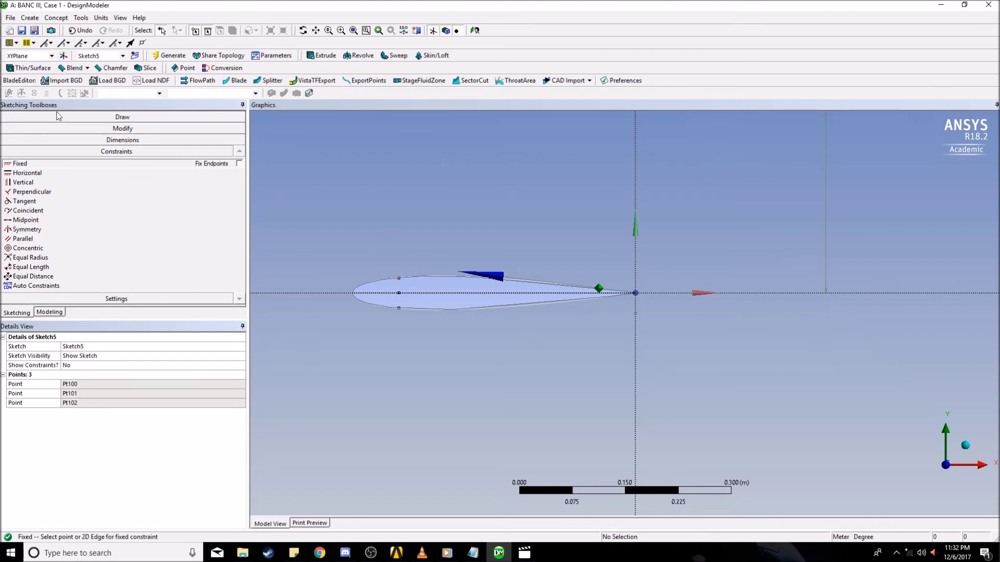
In Sketch5, draw line Ln51 from the airfoil's upper point past the domain's upper-left arc.
{"action": "left_click", "coordinate": [50, 312]}
{"action": "left_click", "coordinate": [68, 143]}
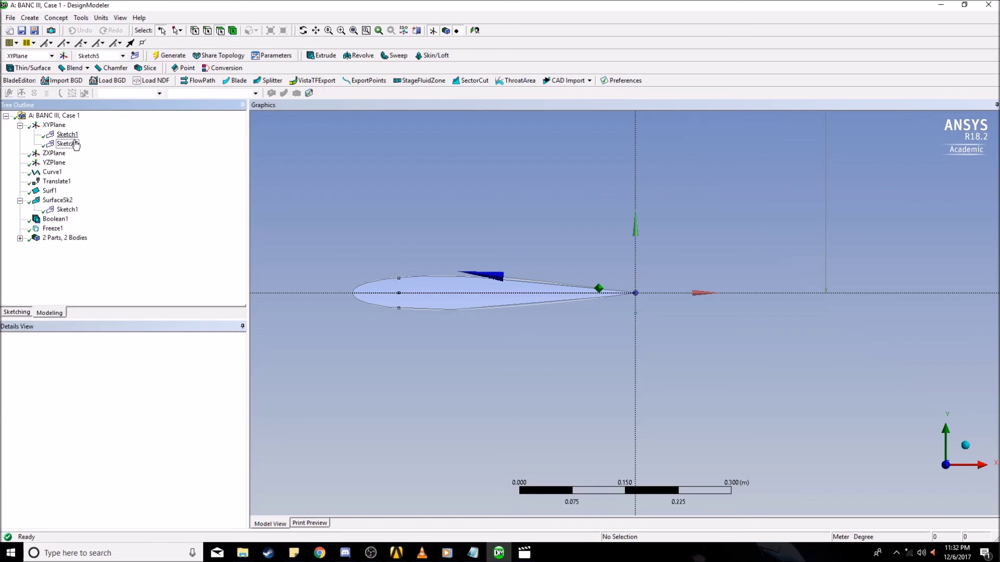
{"action": "left_click", "coordinate": [21, 312]}
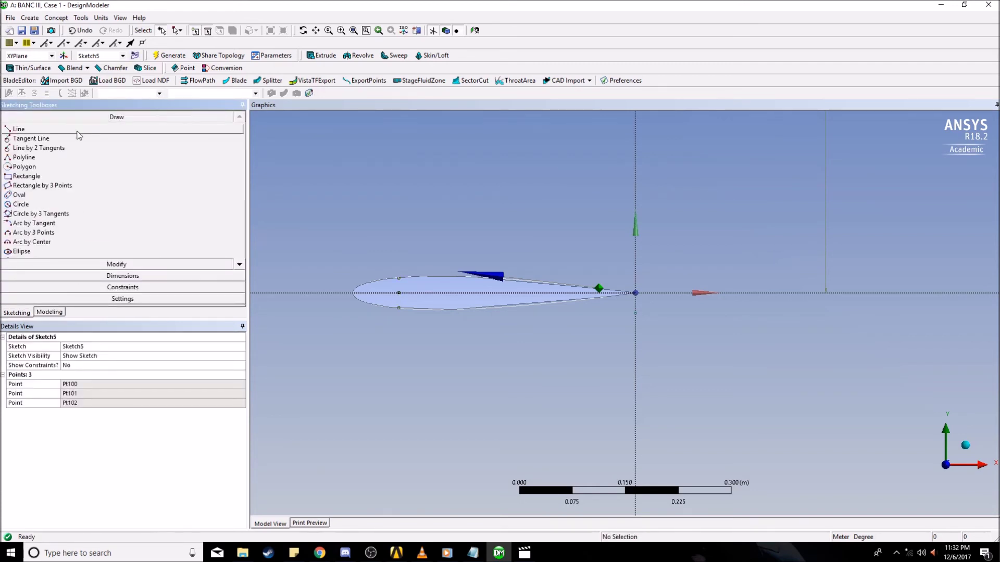
{"action": "left_click", "coordinate": [19, 129]}
{"action": "left_click", "coordinate": [399, 278]}
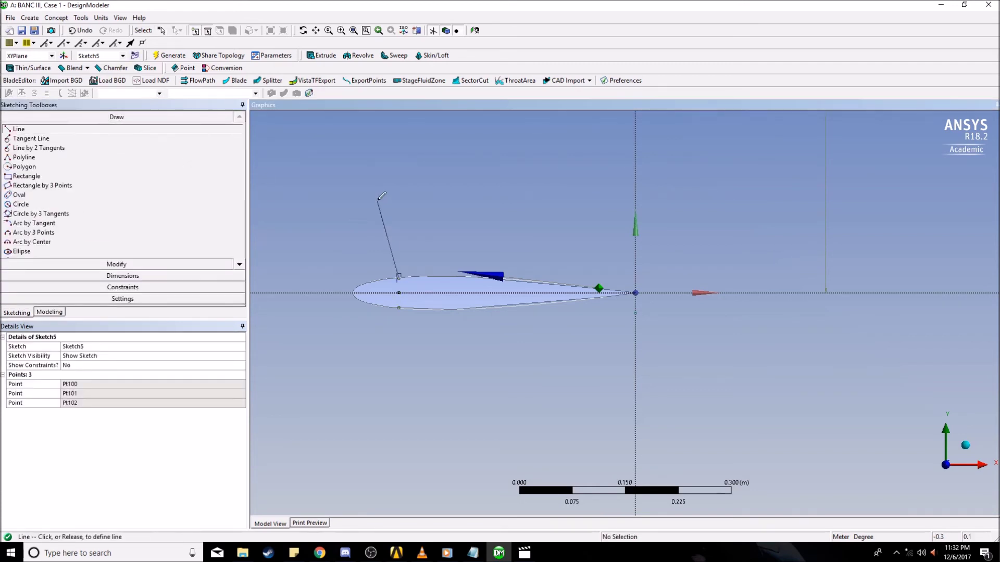
{"action": "scroll", "coordinate": [386, 189], "scroll_direction": "down", "scroll_amount": 8}
{"action": "scroll", "coordinate": [513, 179], "scroll_direction": "down", "scroll_amount": 10}
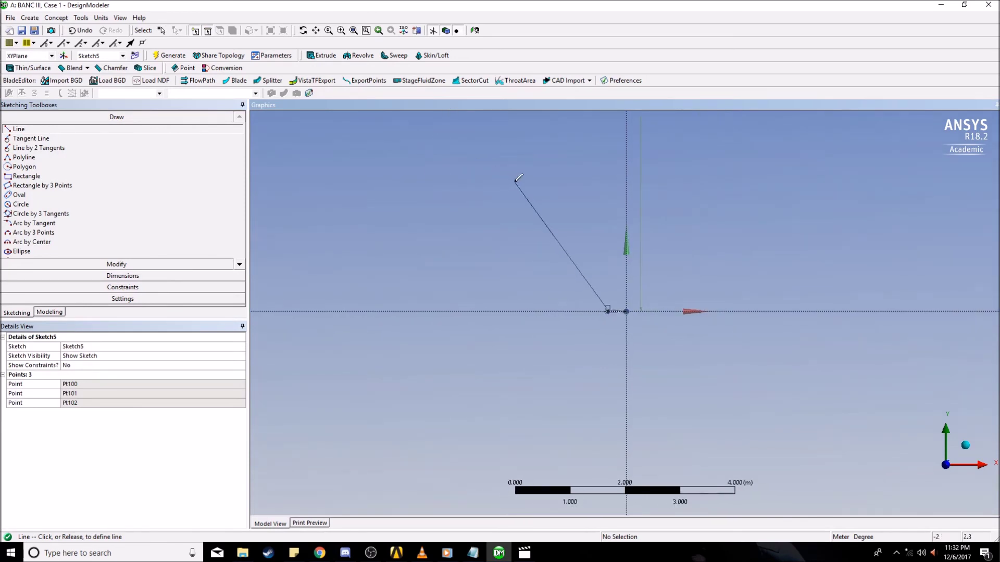
{"action": "left_click", "coordinate": [552, 165]}
{"action": "scroll", "coordinate": [646, 312], "scroll_direction": "up", "scroll_amount": 7}
{"action": "scroll", "coordinate": [614, 308], "scroll_direction": "up", "scroll_amount": 10}
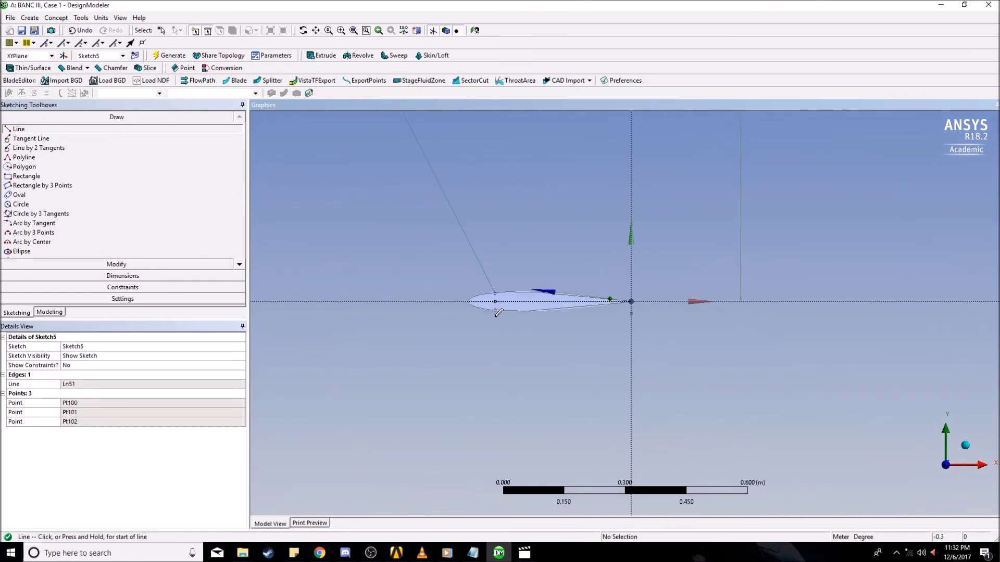
Draw line Ln52 from the airfoil's lower point past the domain's lower-left arc.
{"action": "left_click", "coordinate": [494, 302]}
{"action": "scroll", "coordinate": [417, 401], "scroll_direction": "down", "scroll_amount": 7}
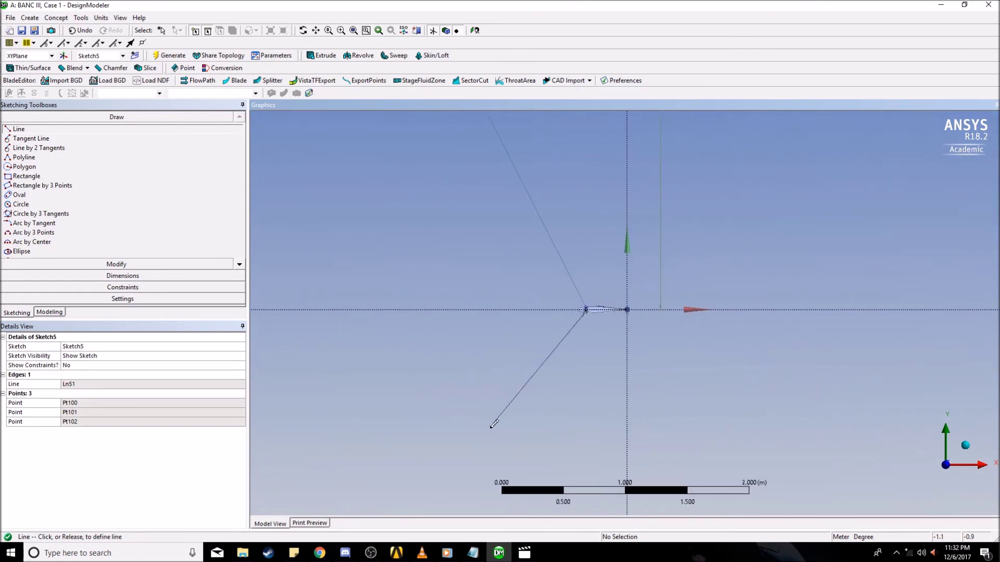
{"action": "scroll", "coordinate": [499, 424], "scroll_direction": "down", "scroll_amount": 1}
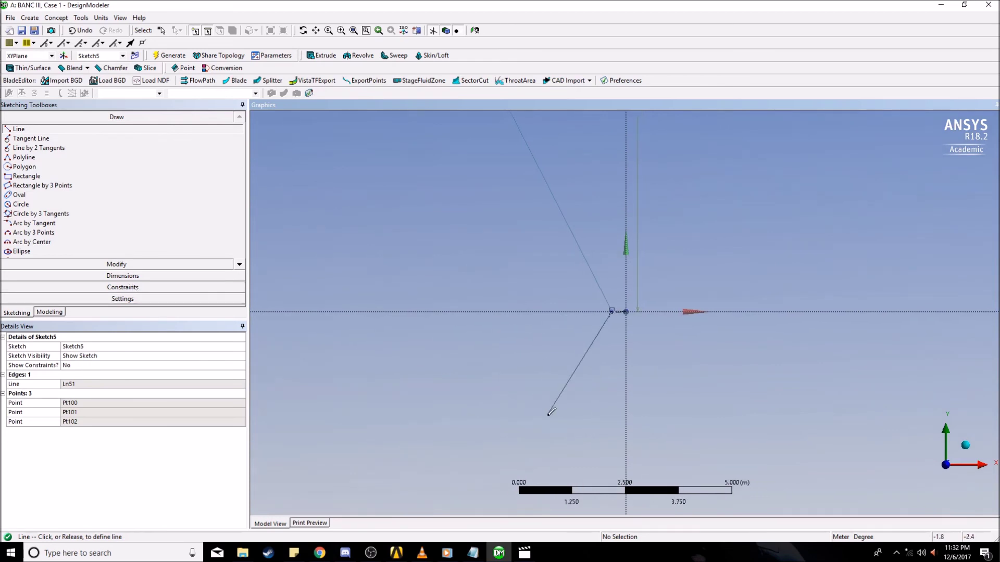
{"action": "scroll", "coordinate": [568, 421], "scroll_direction": "down", "scroll_amount": 7}
{"action": "scroll", "coordinate": [579, 431], "scroll_direction": "down", "scroll_amount": 1}
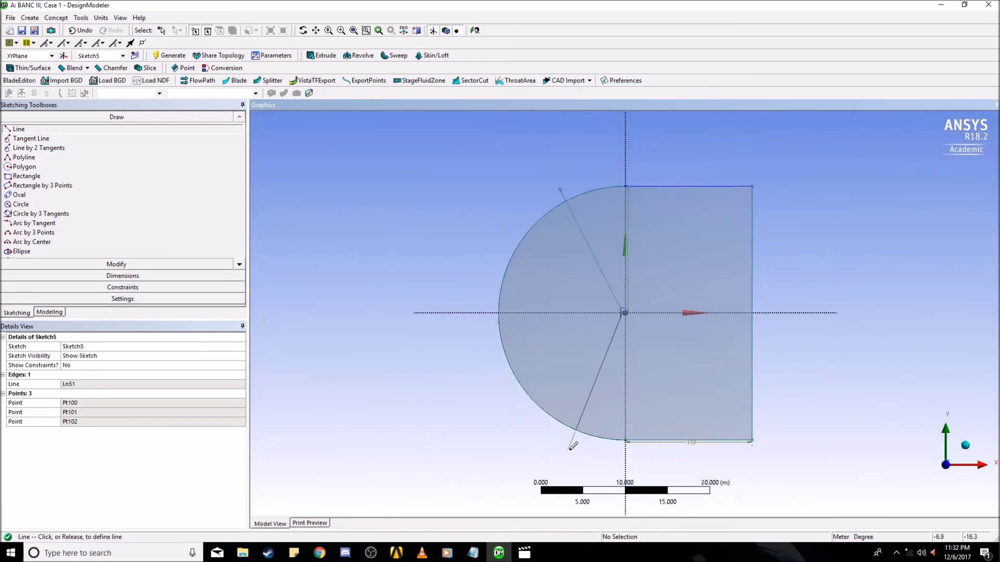
{"action": "left_click", "coordinate": [575, 447]}
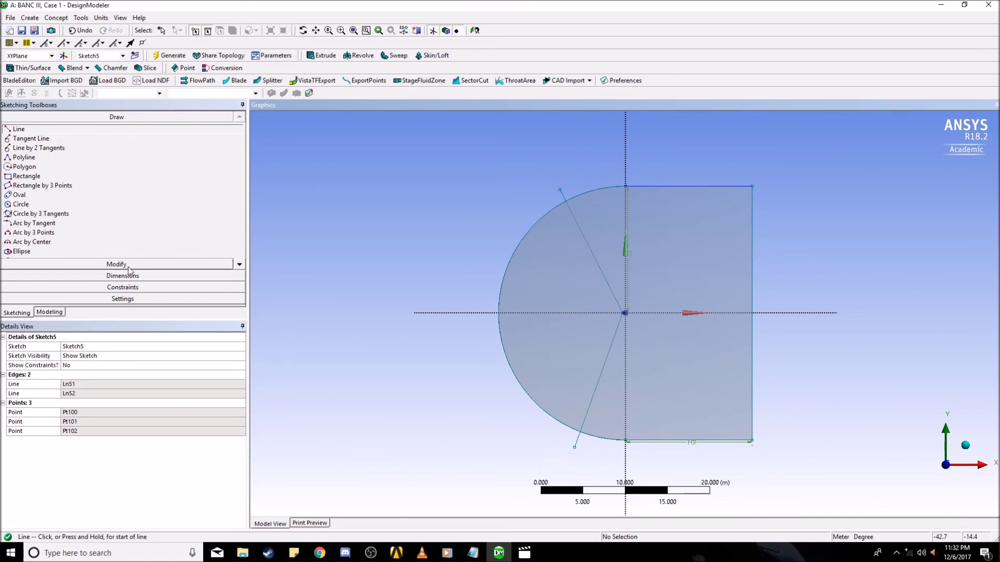
Expand the Constraints panel in the Sketching Toolboxes for Sketch5.
{"action": "left_click", "coordinate": [122, 287]}
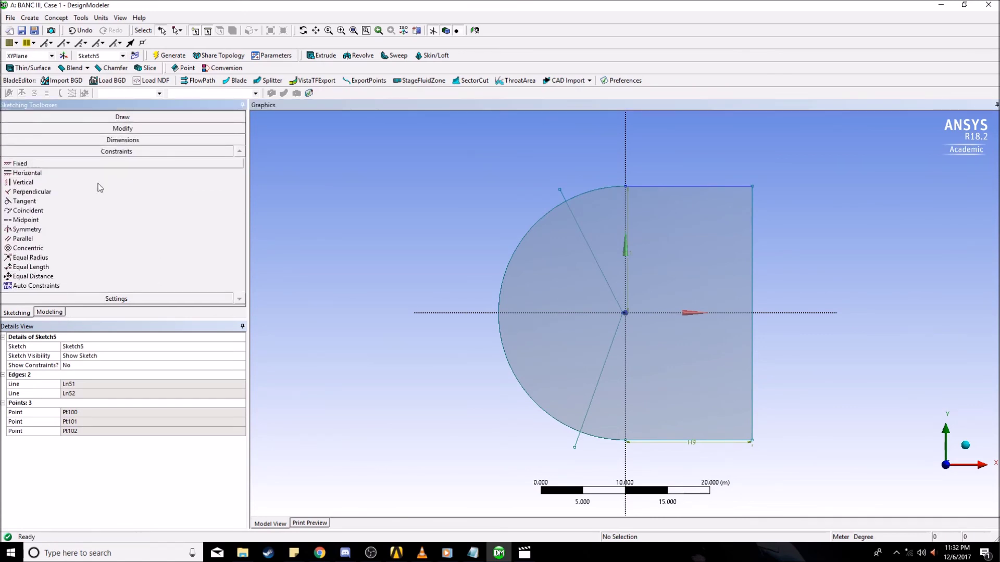
{"action": "scroll", "coordinate": [619, 313], "scroll_direction": "up", "scroll_amount": 8}
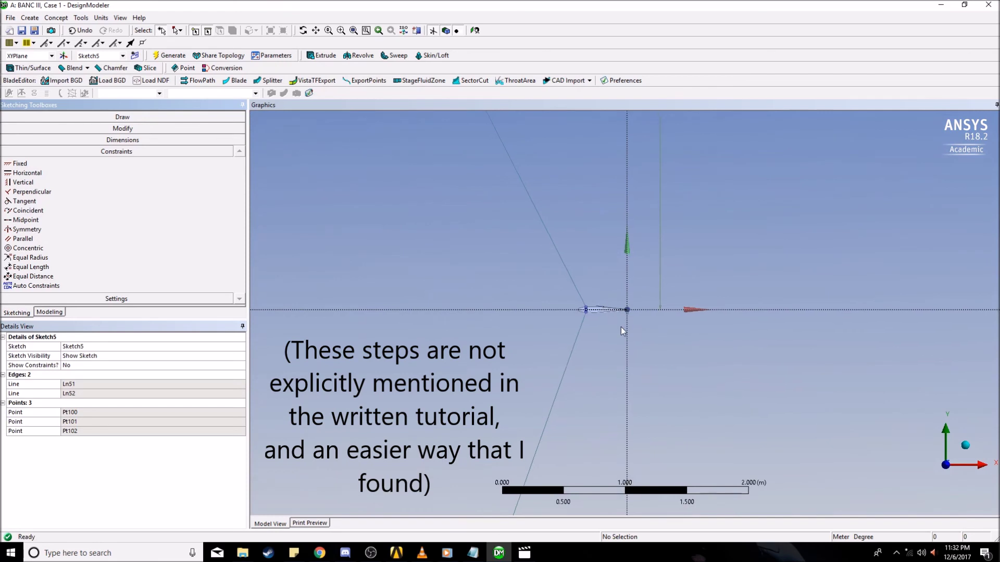
{"action": "scroll", "coordinate": [617, 329], "scroll_direction": "up", "scroll_amount": 6}
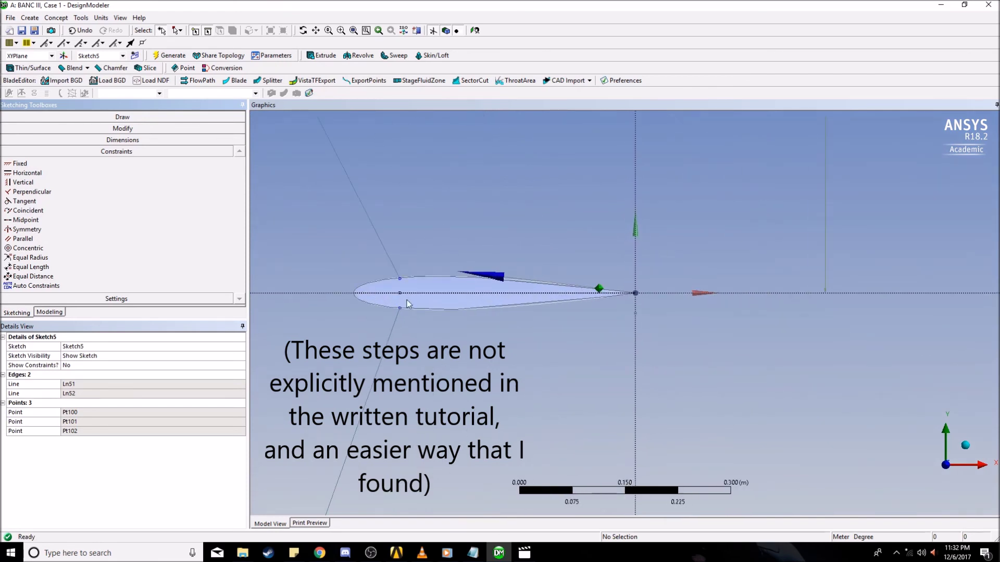
{"action": "scroll", "coordinate": [340, 263], "scroll_direction": "down", "scroll_amount": 1}
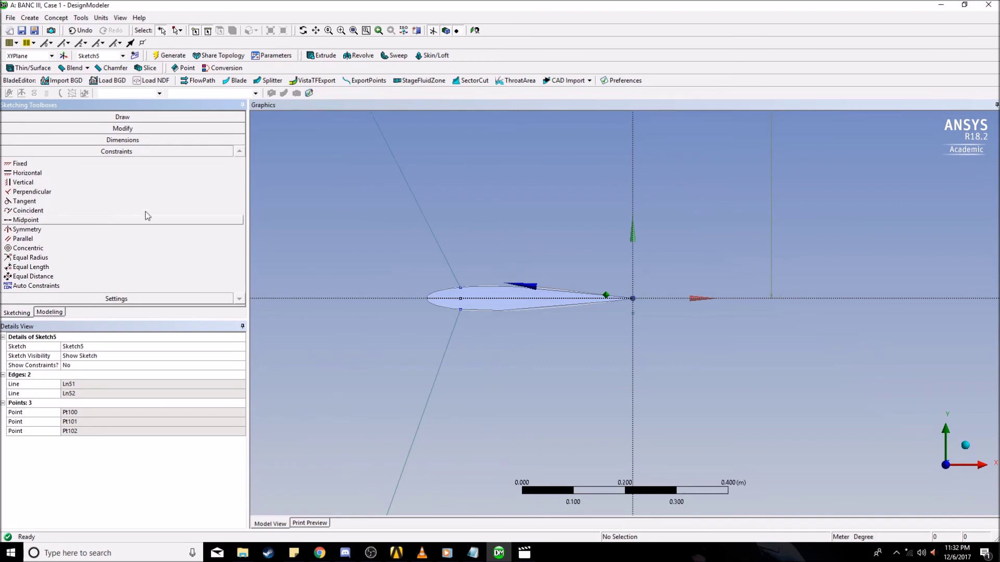
Draw a horizontal line from the airfoil leading edge out to the left.
{"action": "left_click", "coordinate": [124, 129]}
{"action": "left_click", "coordinate": [125, 118]}
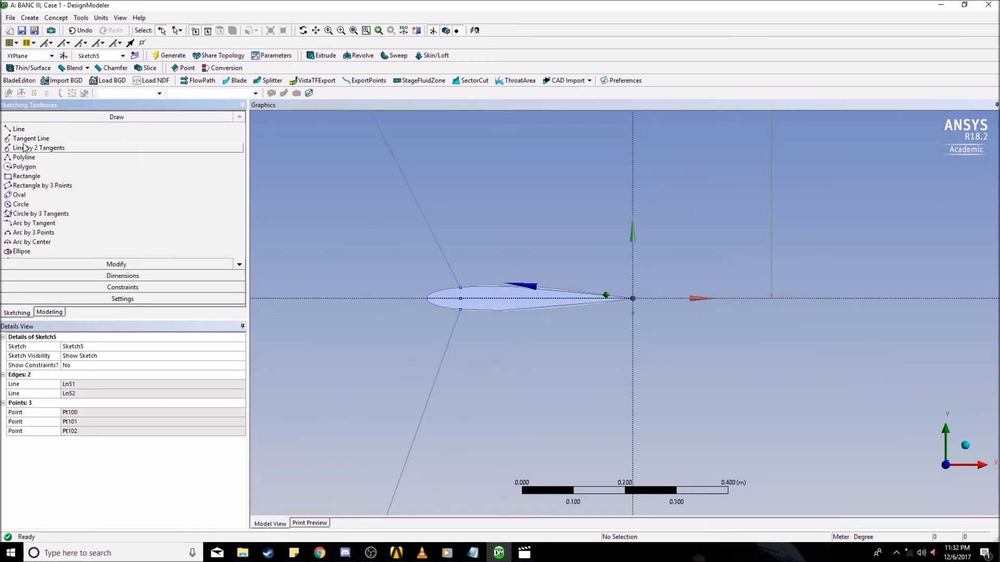
{"action": "left_click", "coordinate": [20, 129]}
{"action": "scroll", "coordinate": [490, 307], "scroll_direction": "down", "scroll_amount": 1}
{"action": "left_click", "coordinate": [462, 300]}
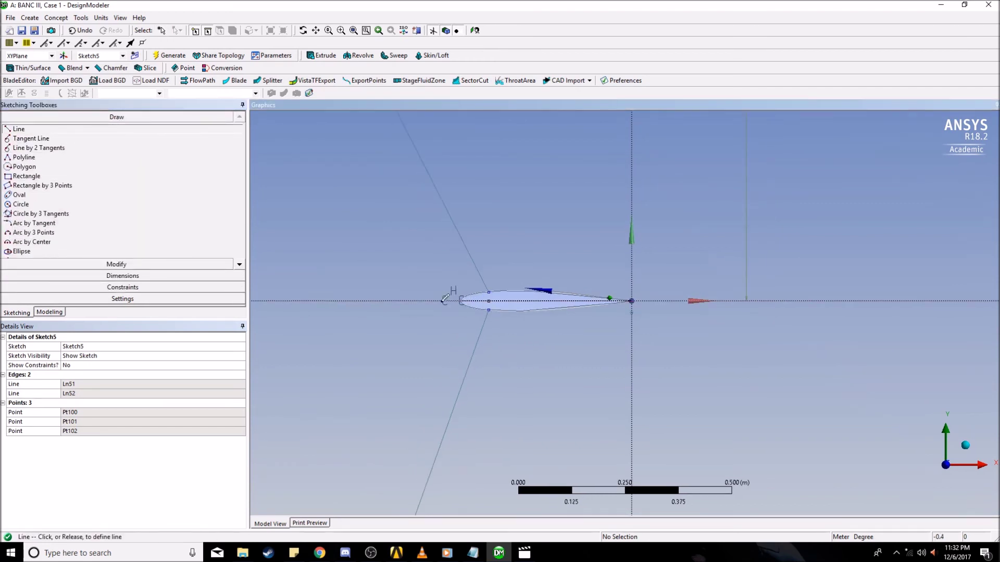
{"action": "scroll", "coordinate": [302, 320], "scroll_direction": "down", "scroll_amount": 5}
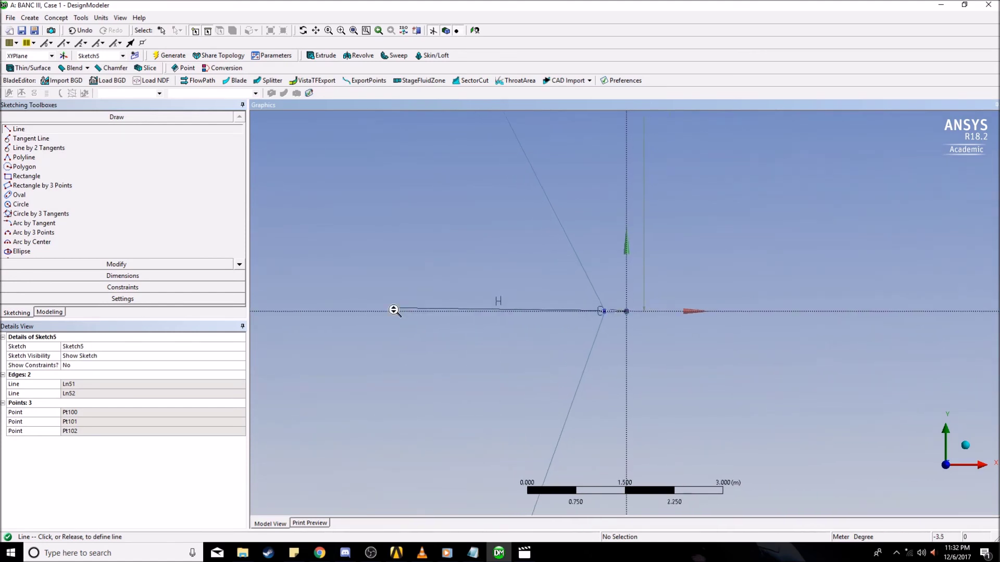
{"action": "scroll", "coordinate": [398, 310], "scroll_direction": "down", "scroll_amount": 2}
{"action": "left_click", "coordinate": [353, 312]}
{"action": "scroll", "coordinate": [630, 309], "scroll_direction": "down", "scroll_amount": 2}
Draw a vertical line through the origin and a line from the origin along +X.
{"action": "left_click", "coordinate": [626, 312]}
{"action": "scroll", "coordinate": [628, 311], "scroll_direction": "down", "scroll_amount": 3}
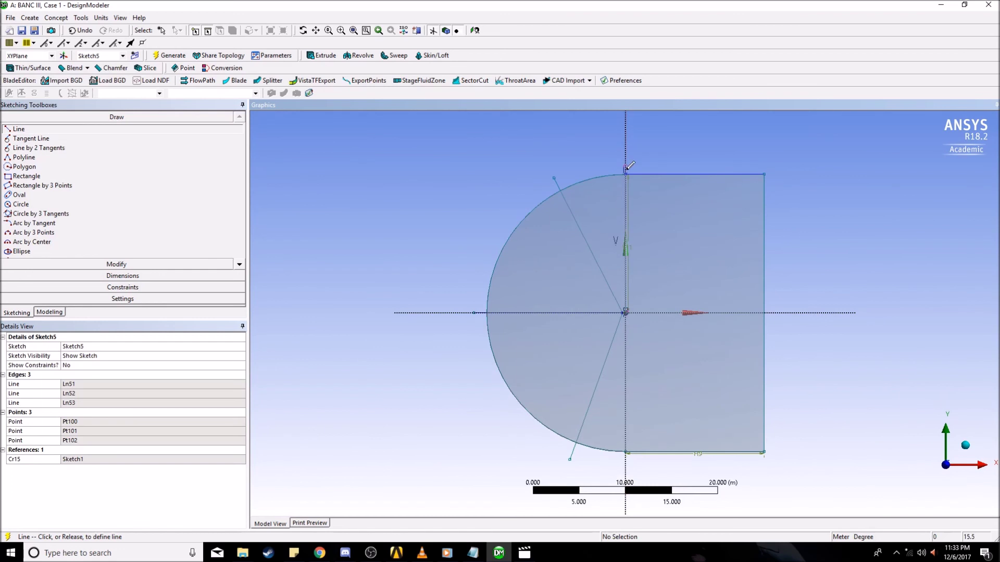
{"action": "left_click", "coordinate": [628, 166]}
{"action": "scroll", "coordinate": [665, 323], "scroll_direction": "up", "scroll_amount": 5}
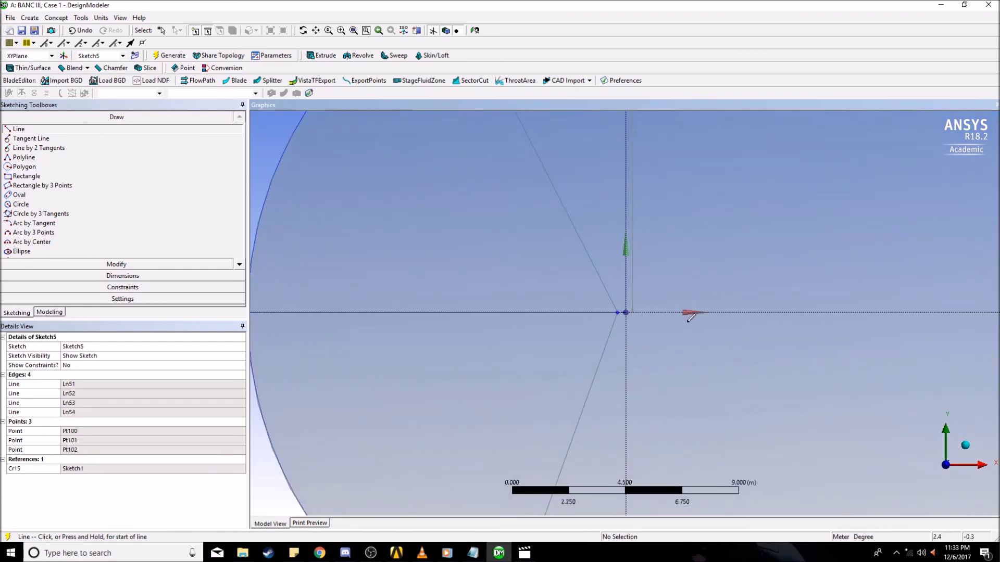
{"action": "left_click", "coordinate": [625, 312]}
{"action": "scroll", "coordinate": [626, 312], "scroll_direction": "down", "scroll_amount": 4}
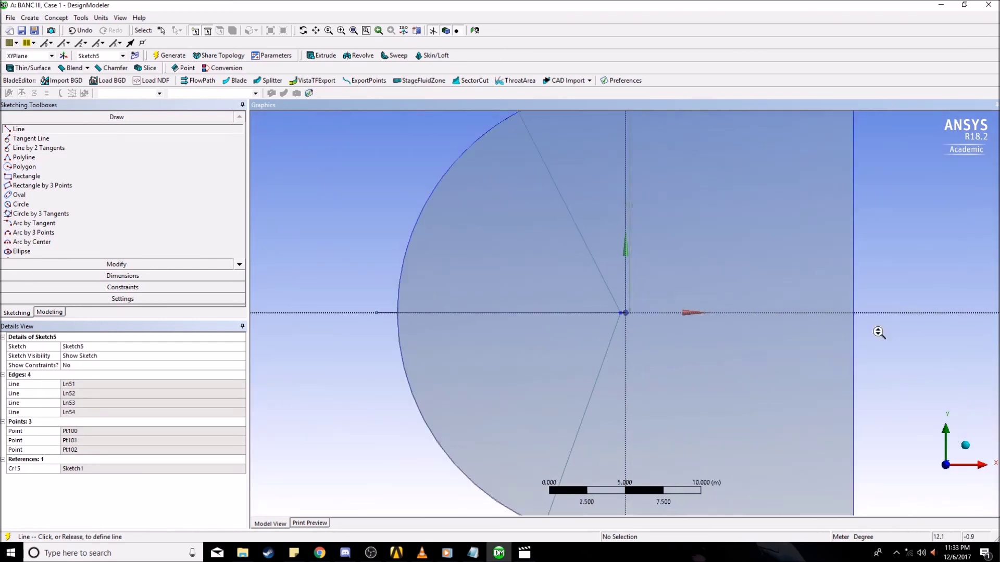
{"action": "left_click", "coordinate": [862, 313]}
{"action": "scroll", "coordinate": [654, 364], "scroll_direction": "up", "scroll_amount": 4}
{"action": "left_click", "coordinate": [626, 312]}
{"action": "scroll", "coordinate": [632, 383], "scroll_direction": "up", "scroll_amount": 2}
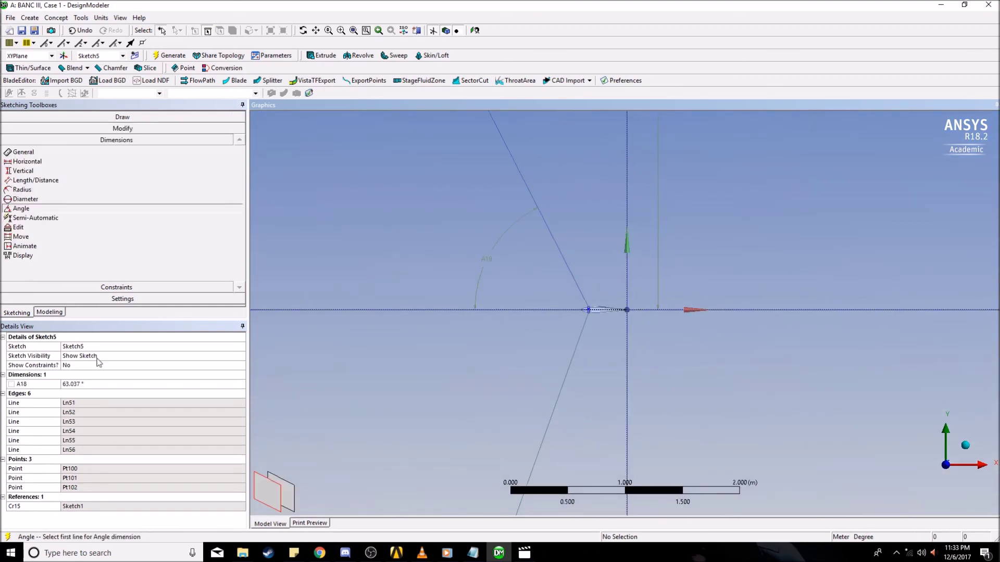
Set angle dimensions A18 and A20 both to 75° and return to the model tree.
{"action": "left_click", "coordinate": [87, 385]}
{"action": "type", "text": "75"}
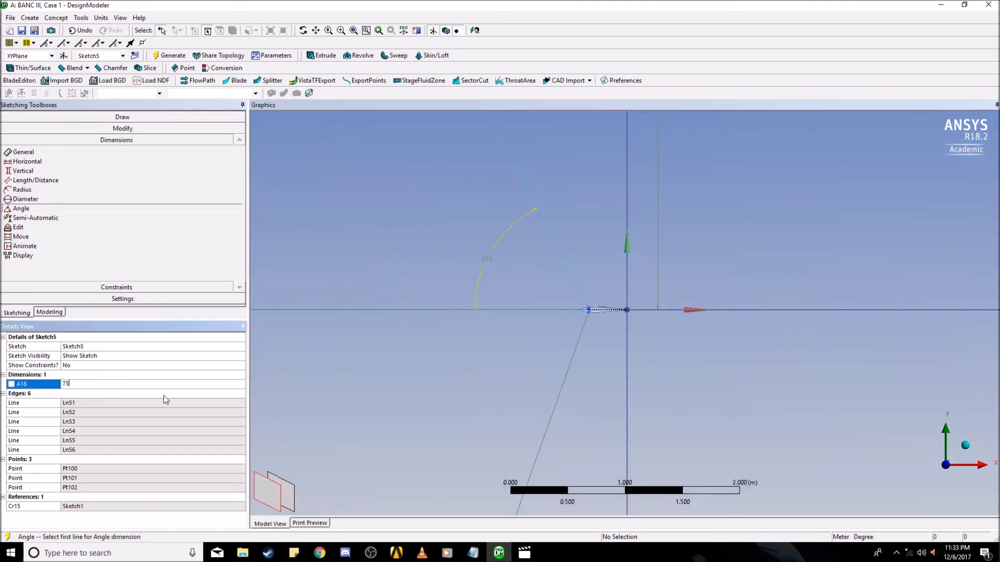
{"action": "key", "text": "Return"}
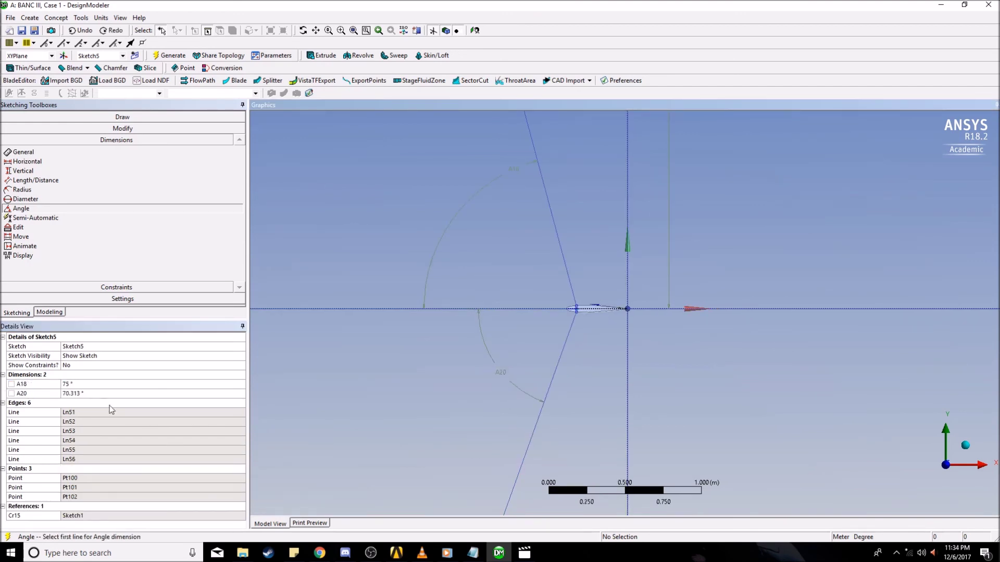
{"action": "left_click", "coordinate": [87, 394]}
{"action": "type", "text": "75"}
{"action": "key", "text": "Return"}
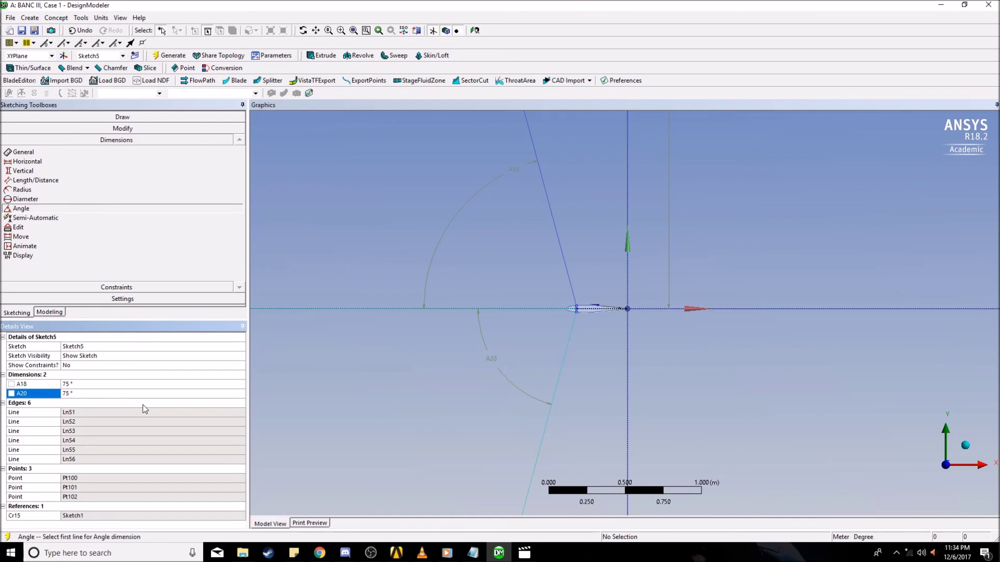
{"action": "scroll", "coordinate": [614, 310], "scroll_direction": "down", "scroll_amount": 4}
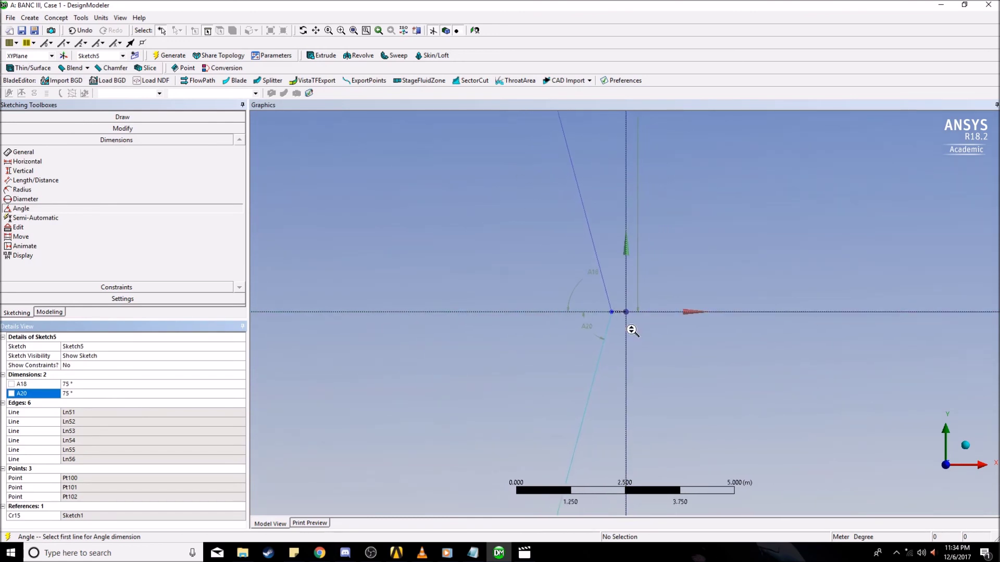
{"action": "scroll", "coordinate": [632, 330], "scroll_direction": "up", "scroll_amount": 10}
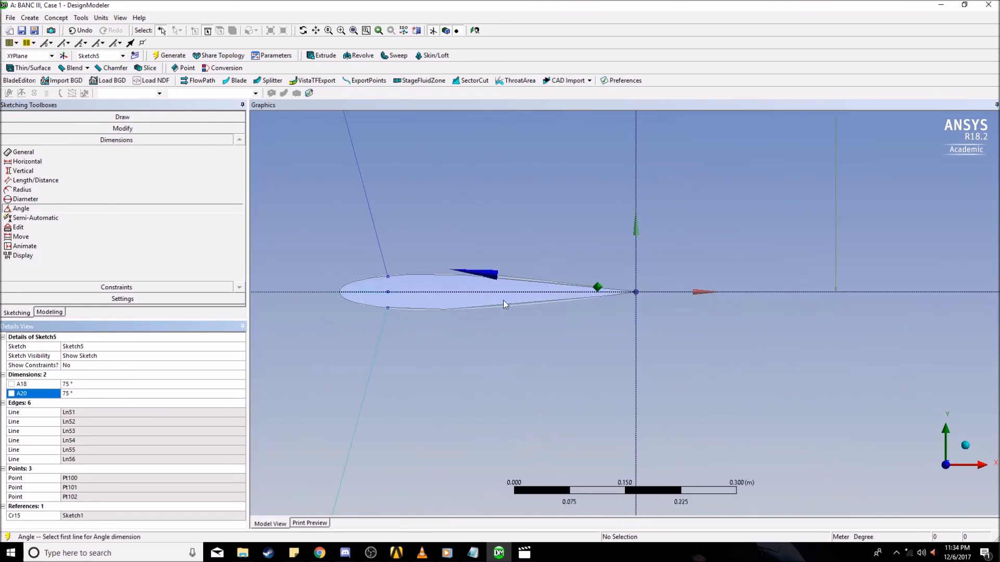
{"action": "scroll", "coordinate": [500, 307], "scroll_direction": "up", "scroll_amount": 2}
{"action": "left_click", "coordinate": [57, 311]}
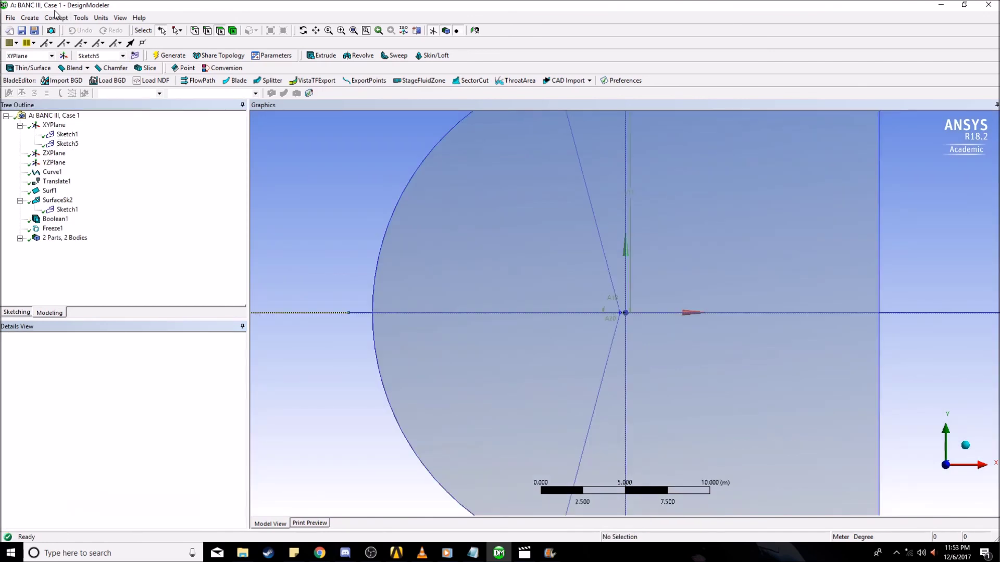
Generate Line1 from Sketch5's lines, bringing the model to 6 parts, 6 bodies.
{"action": "left_click", "coordinate": [58, 18]}
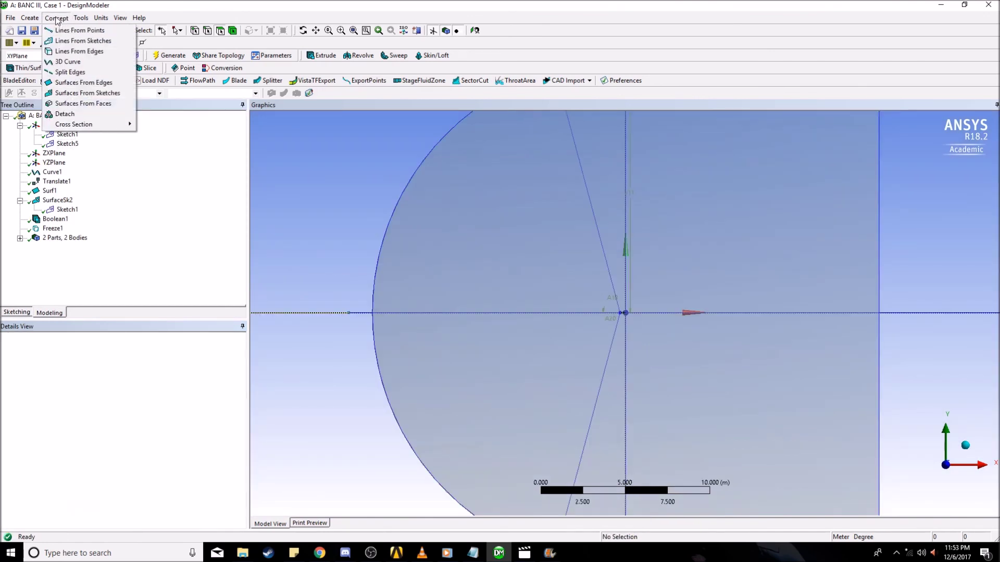
{"action": "left_click", "coordinate": [73, 41]}
{"action": "left_click", "coordinate": [67, 143]}
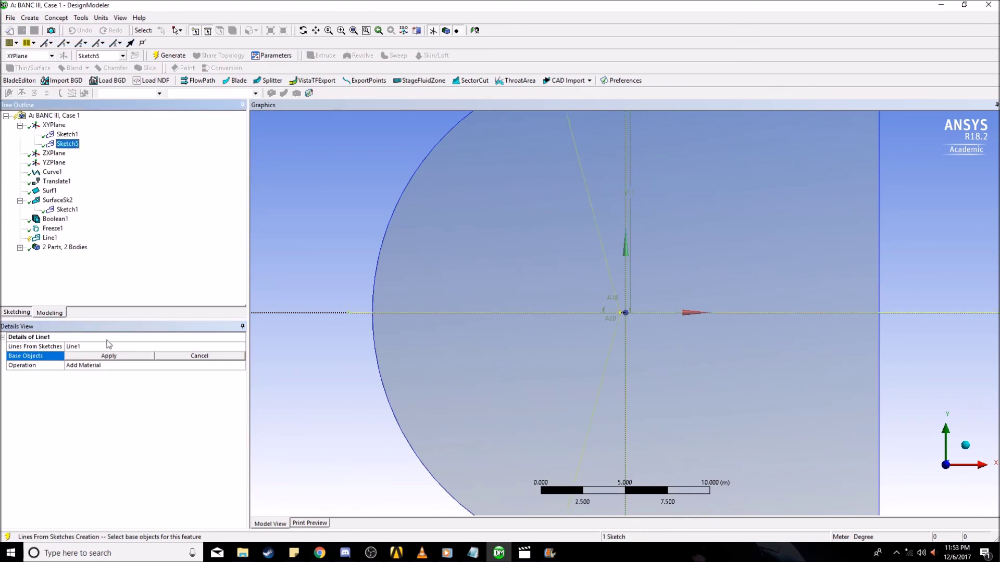
{"action": "left_click", "coordinate": [97, 356]}
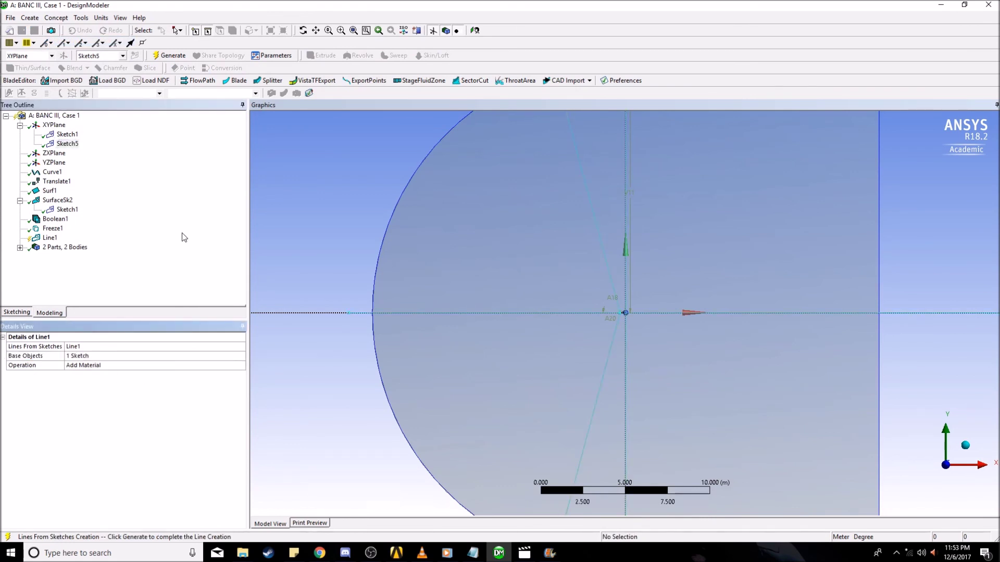
{"action": "left_click", "coordinate": [169, 55]}
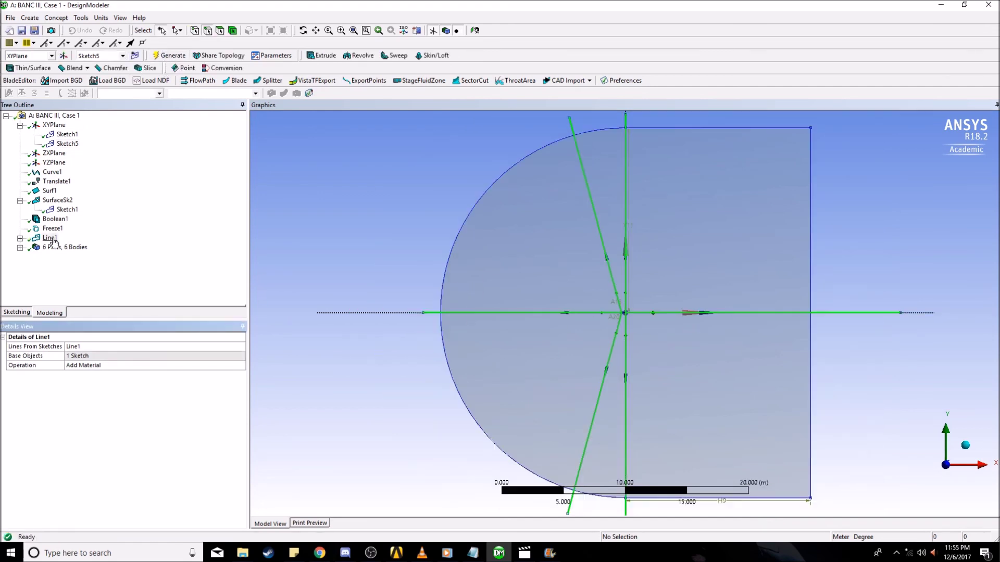
{"action": "left_click", "coordinate": [51, 238]}
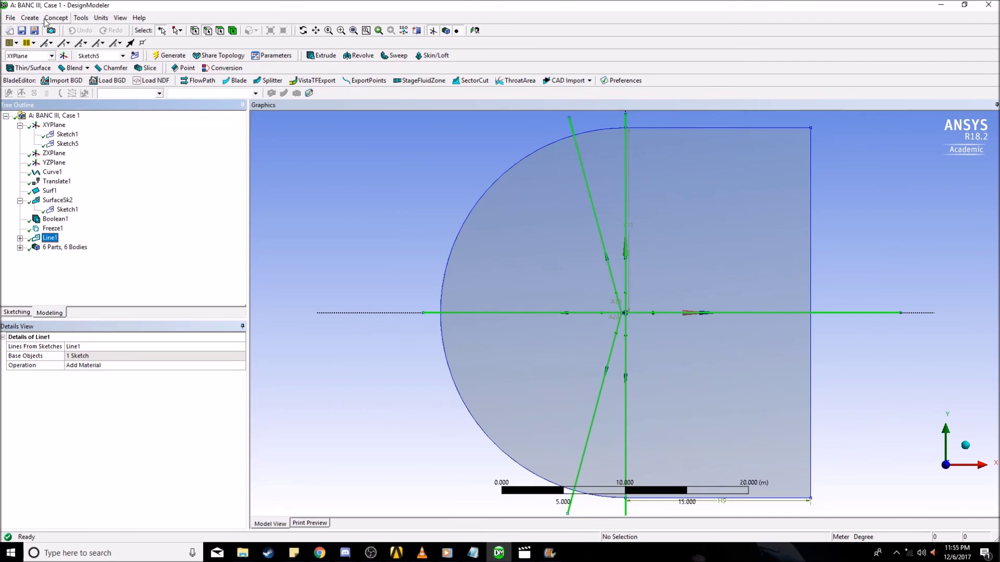
Start a Projection with the six section lines as edges and the domain face as target.
{"action": "left_click", "coordinate": [86, 18]}
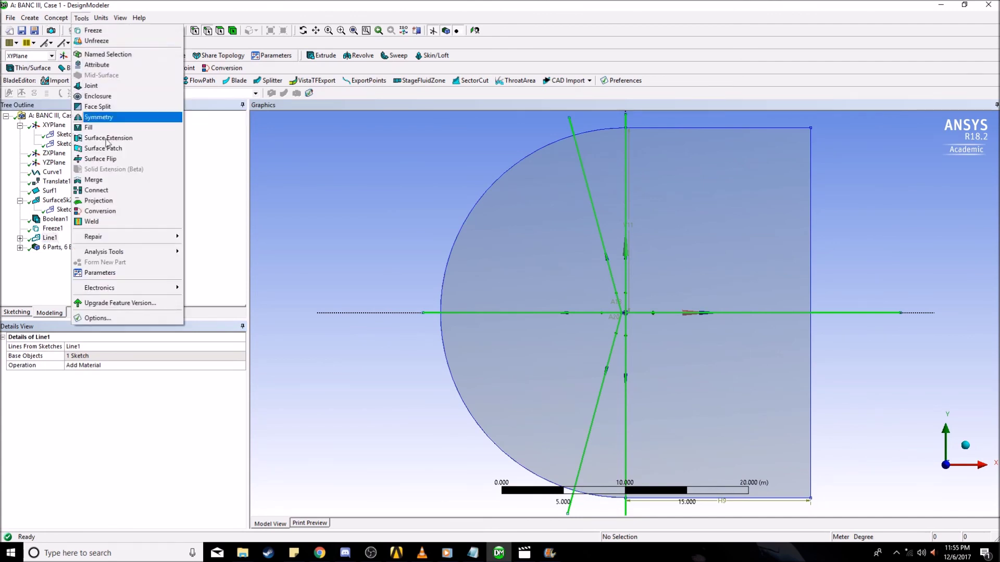
{"action": "left_click", "coordinate": [112, 199]}
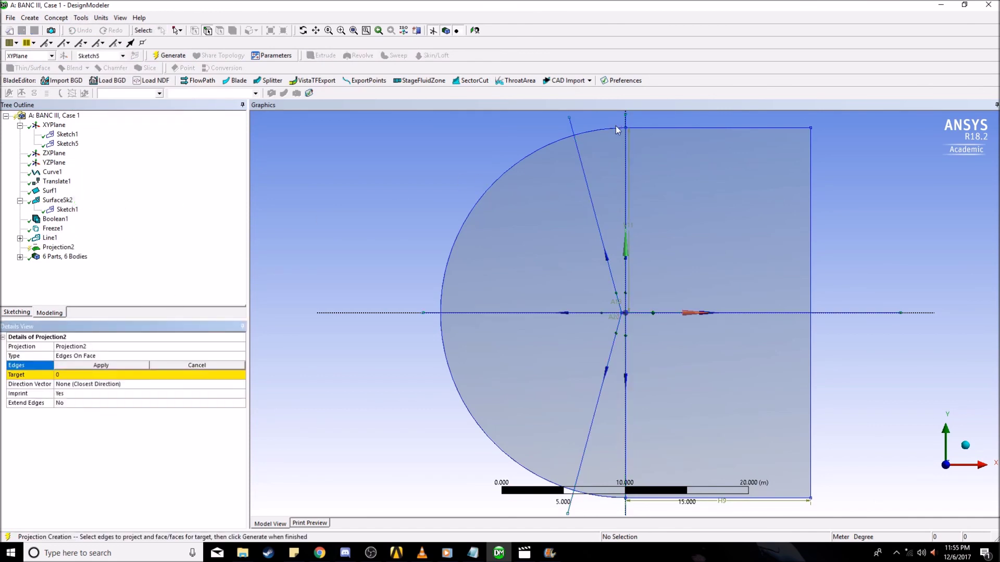
{"action": "left_click", "coordinate": [590, 195]}
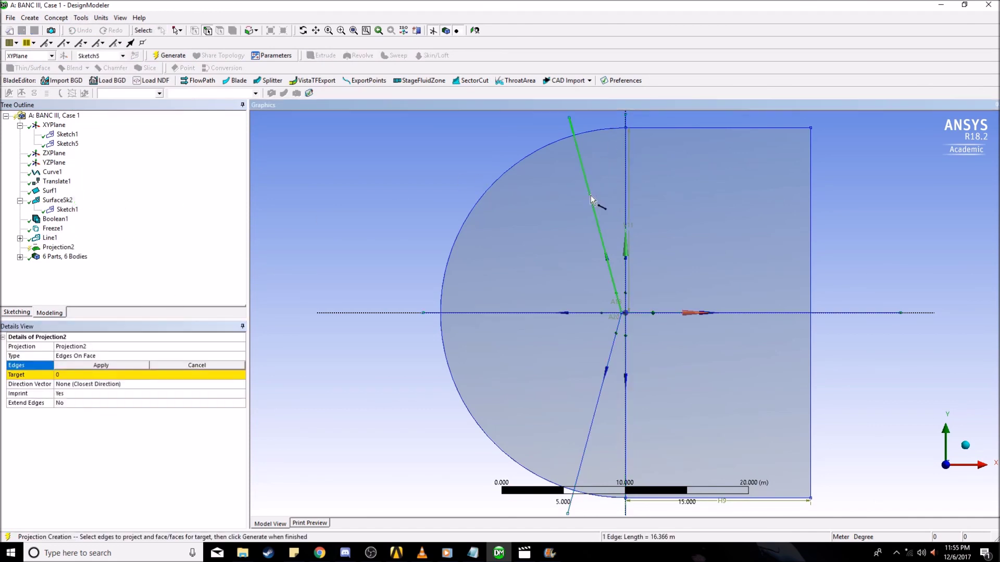
{"action": "left_click", "coordinate": [626, 197], "text": "ctrl"}
{"action": "left_click", "coordinate": [717, 313], "text": "ctrl"}
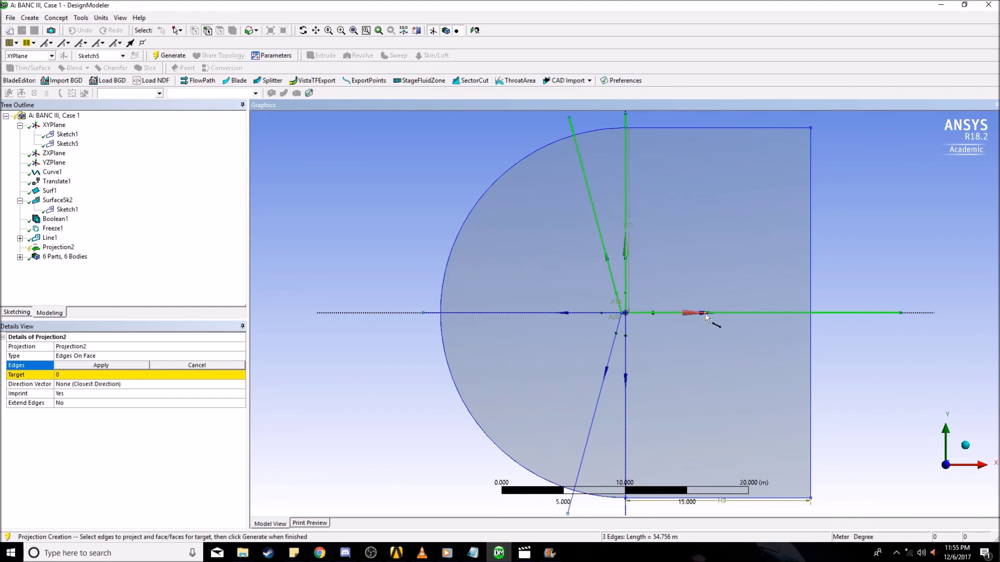
{"action": "left_click", "coordinate": [626, 334], "text": "ctrl"}
{"action": "left_click", "coordinate": [614, 341], "text": "ctrl"}
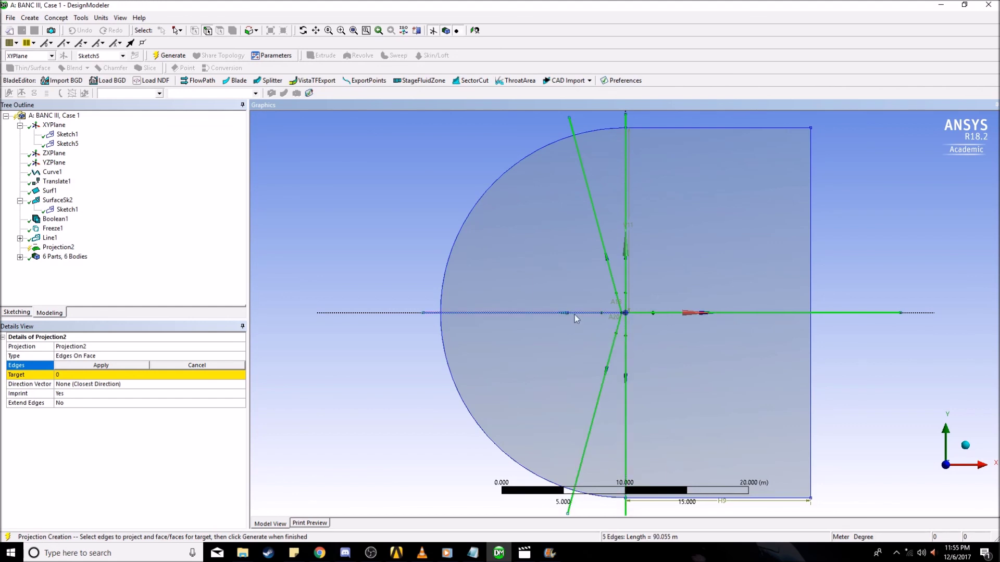
{"action": "left_click", "coordinate": [575, 313], "text": "ctrl"}
{"action": "left_click", "coordinate": [104, 366]}
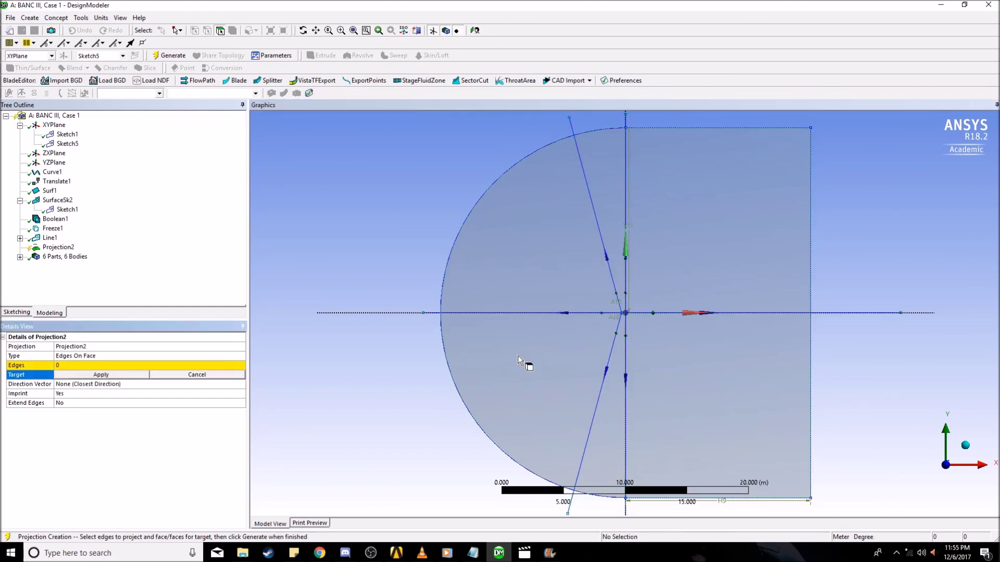
{"action": "left_click", "coordinate": [526, 364]}
{"action": "left_click", "coordinate": [116, 378]}
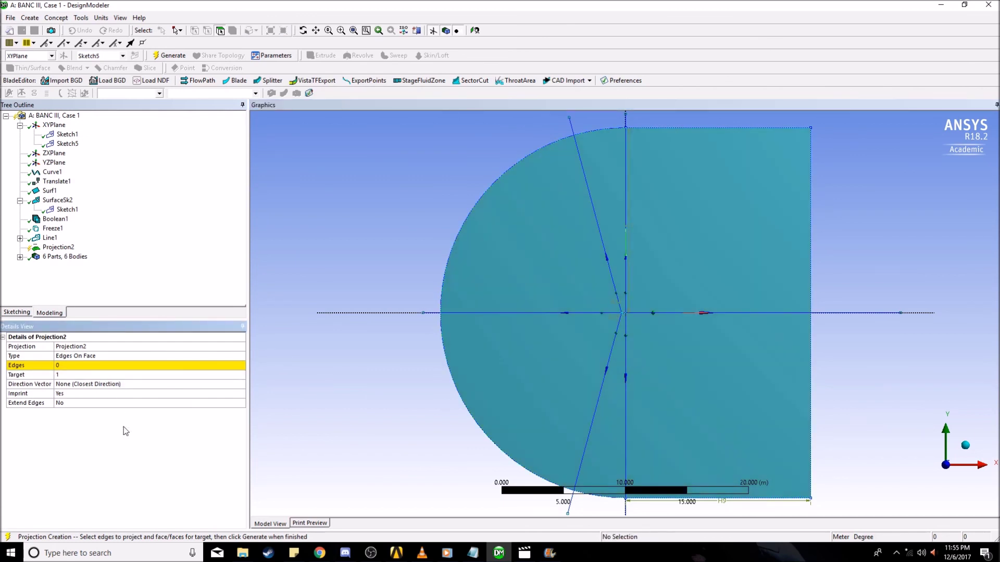
Reselect the six section-line edges and generate the projection onto the domain face.
{"action": "left_click", "coordinate": [96, 366]}
{"action": "left_click", "coordinate": [610, 262]}
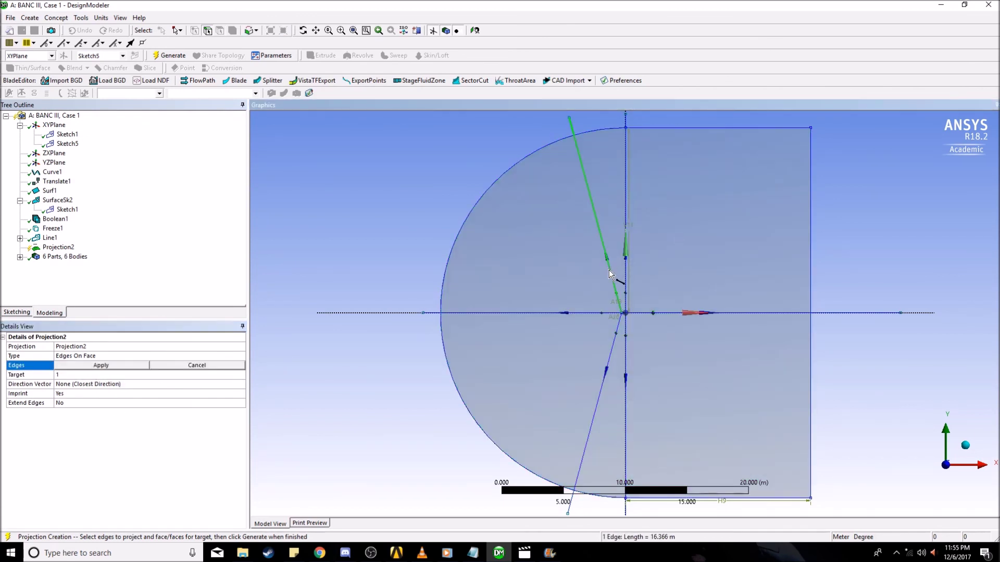
{"action": "left_click", "coordinate": [627, 276], "text": "ctrl"}
{"action": "left_click", "coordinate": [638, 313], "text": "ctrl"}
{"action": "left_click", "coordinate": [613, 354], "text": "ctrl"}
{"action": "left_click", "coordinate": [521, 313], "text": "ctrl"}
{"action": "left_click", "coordinate": [101, 365]}
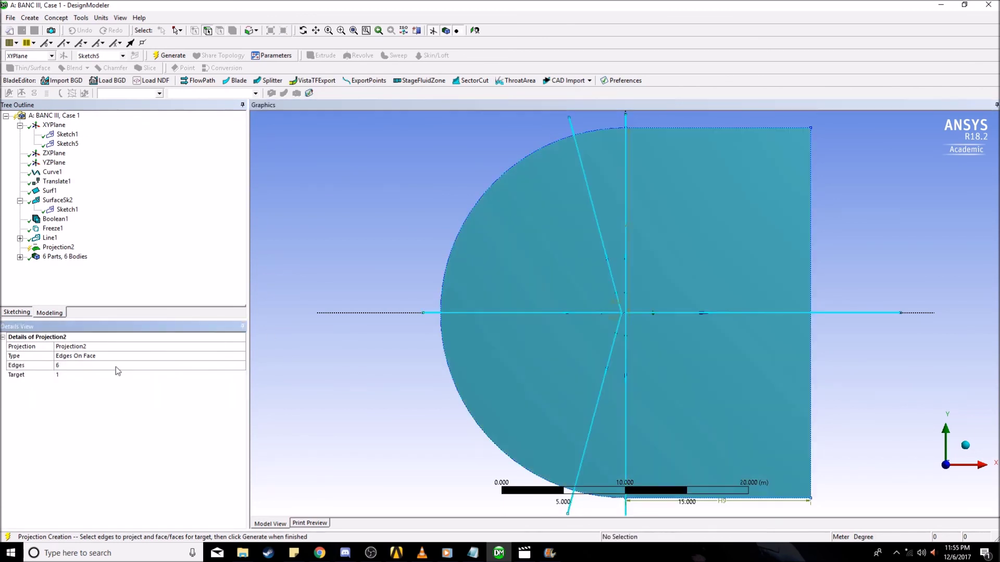
{"action": "left_click", "coordinate": [163, 56]}
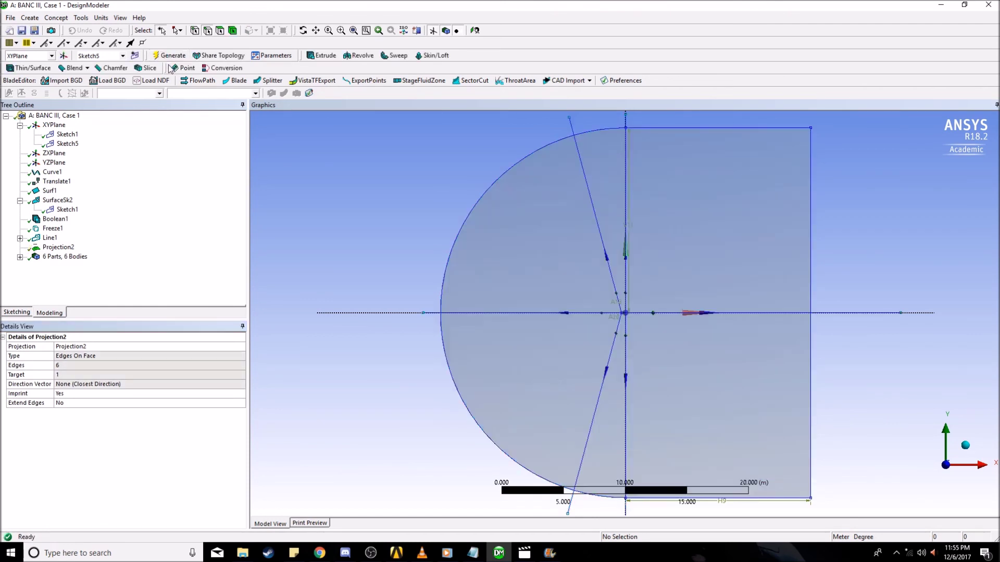
Suppress all the line bodies, leaving only the split surface body active.
{"action": "left_click", "coordinate": [20, 257]}
{"action": "right_click", "coordinate": [71, 247]}
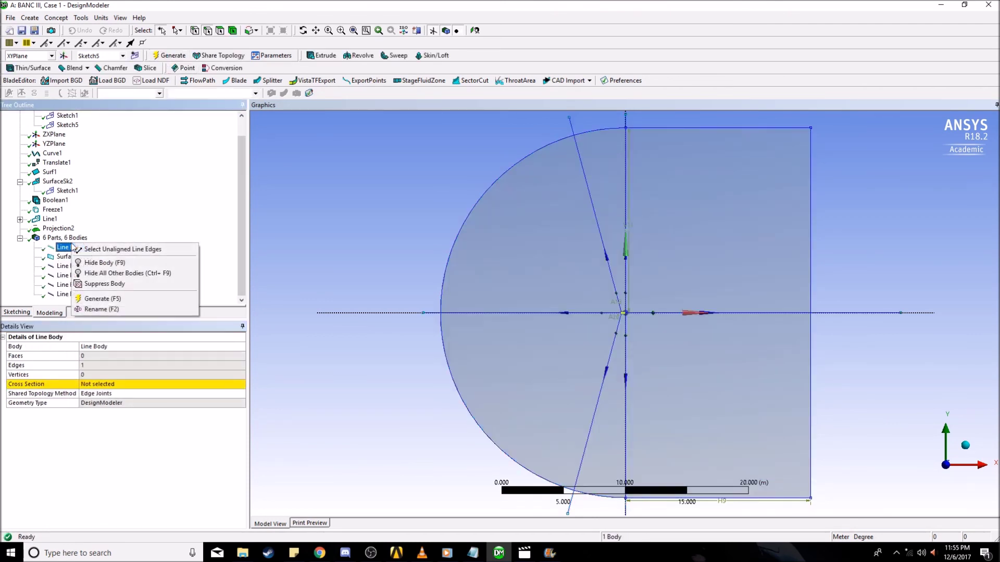
{"action": "left_click", "coordinate": [116, 285]}
{"action": "left_click", "coordinate": [70, 265]}
{"action": "left_click", "coordinate": [70, 275], "text": "ctrl"}
{"action": "right_click", "coordinate": [73, 275]}
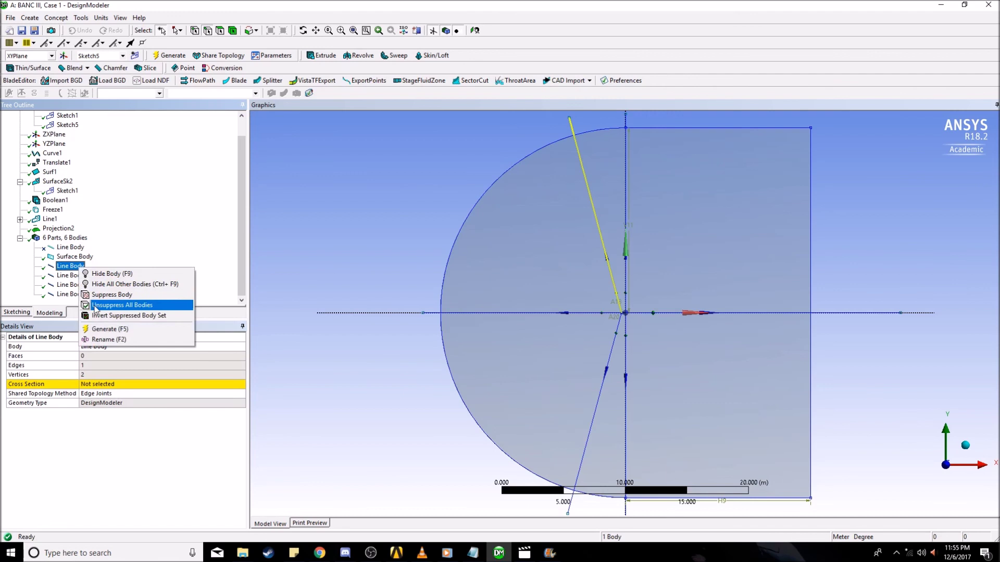
{"action": "left_click", "coordinate": [106, 302]}
{"action": "right_click", "coordinate": [78, 285]}
{"action": "left_click", "coordinate": [109, 313]}
{"action": "left_click", "coordinate": [74, 257]}
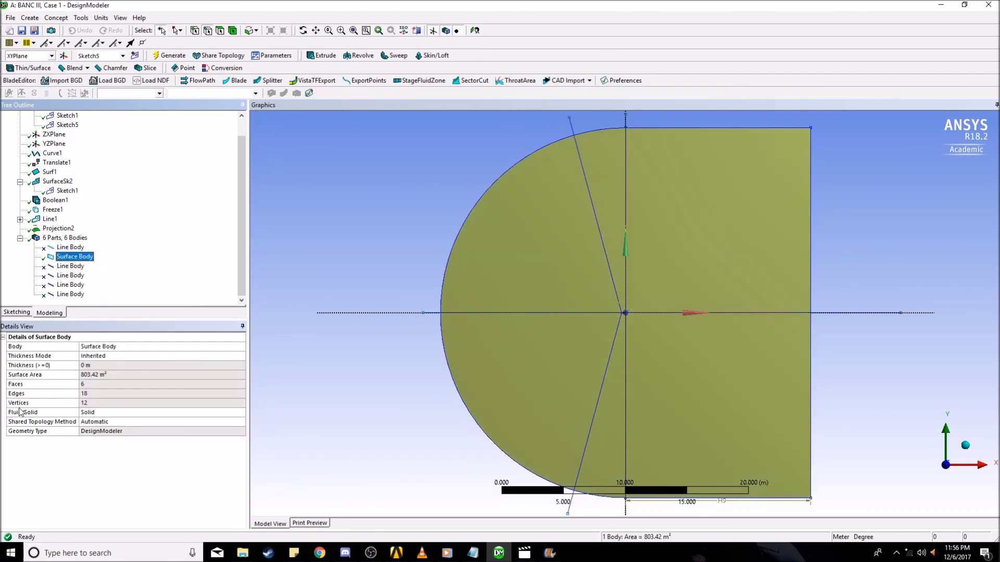
Set the surface body to Fluid, then close DesignModeler back to the Geometrytutorial project.
{"action": "left_click", "coordinate": [99, 412]}
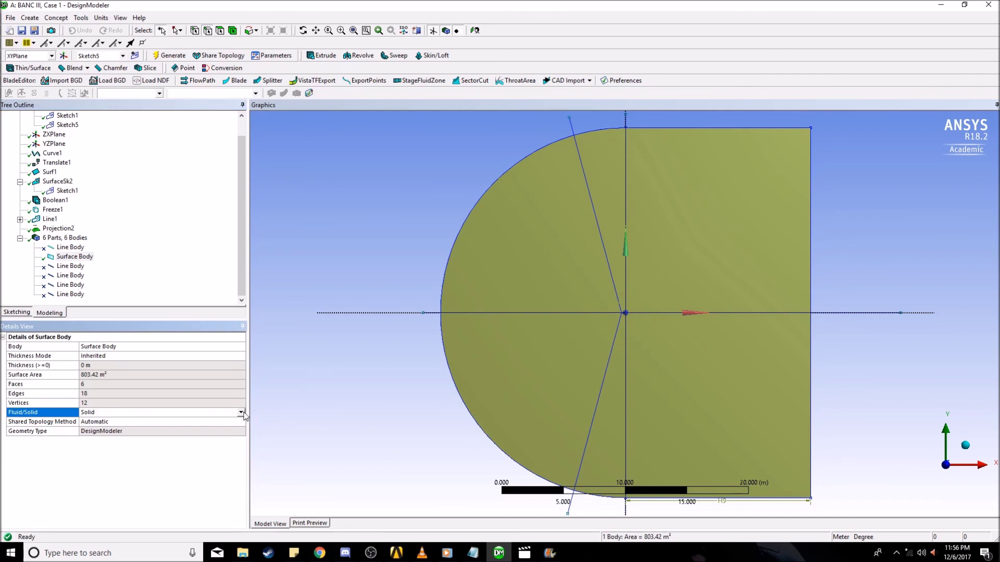
{"action": "left_click", "coordinate": [241, 412]}
{"action": "left_click", "coordinate": [170, 426]}
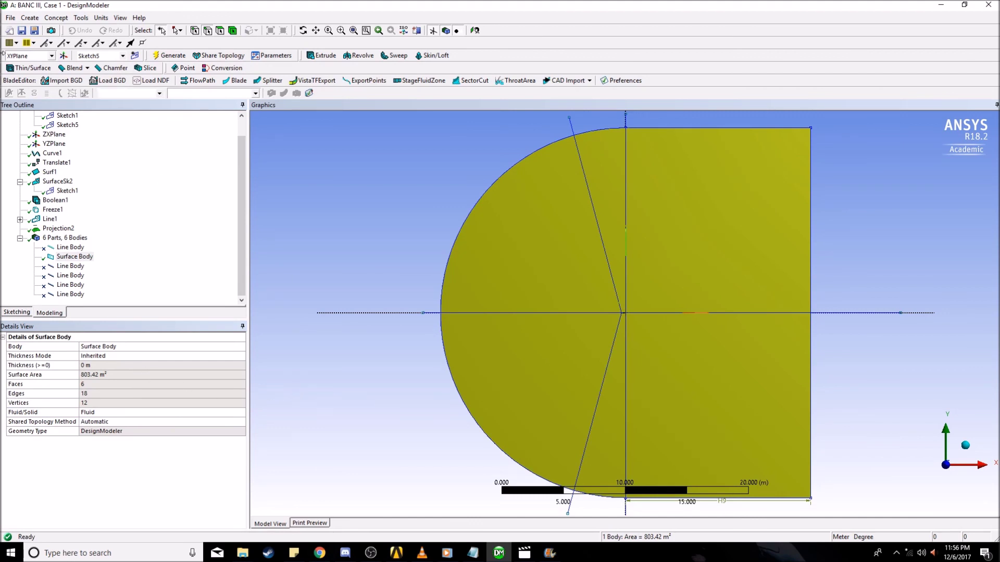
{"action": "left_click", "coordinate": [21, 31]}
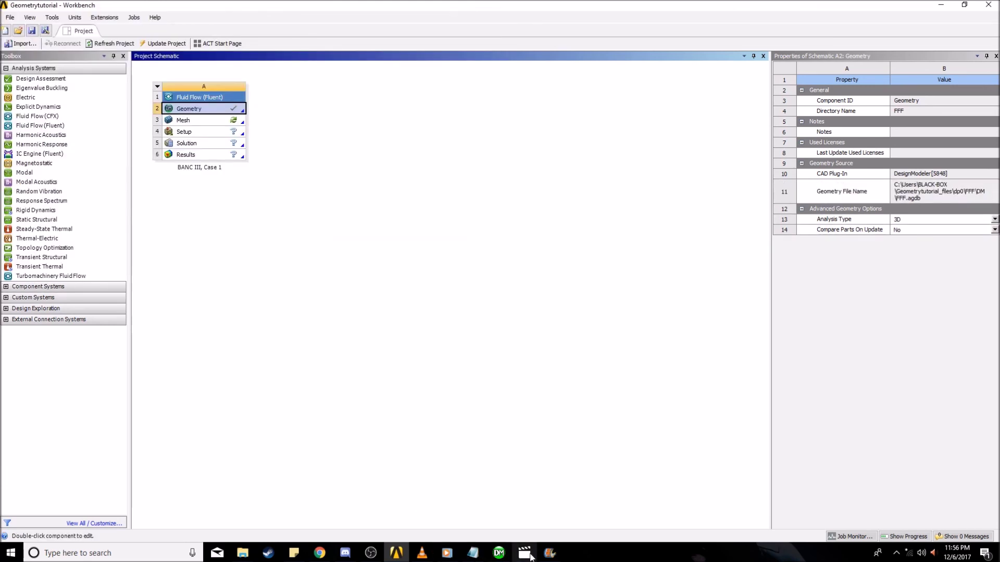
{"action": "mouse_move", "coordinate": [447, 553]}
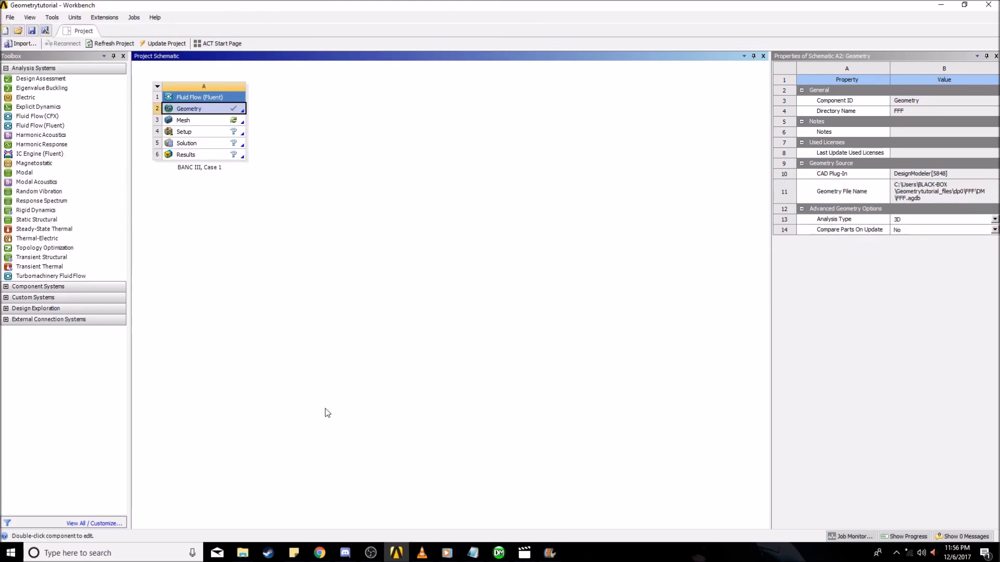